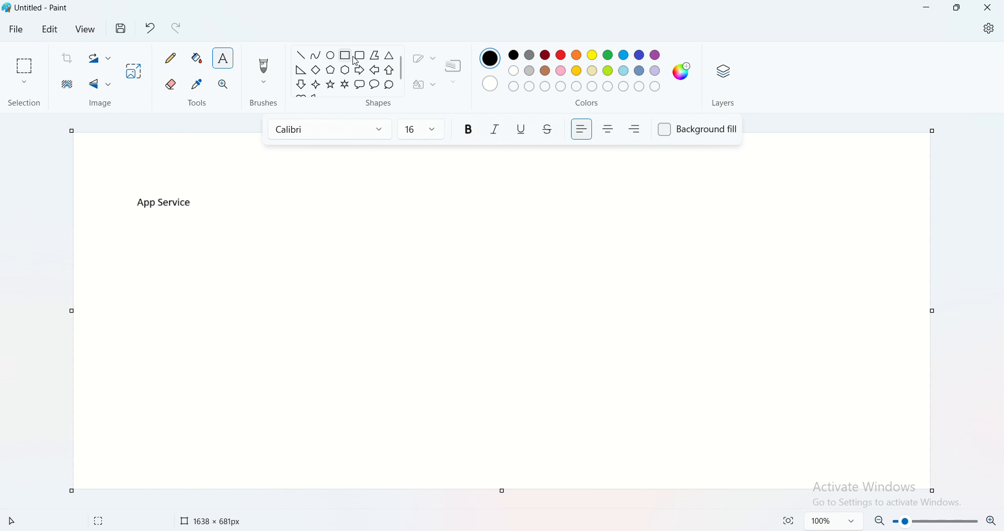
- Draw a large black rounded rectangle in the upper right part of the canvas
{"action": "left_click", "coordinate": [360, 55]}
{"action": "left_click_drag", "start_coordinate": [693, 179], "coordinate": [844, 322]}
{"action": "left_click", "coordinate": [810, 360]}
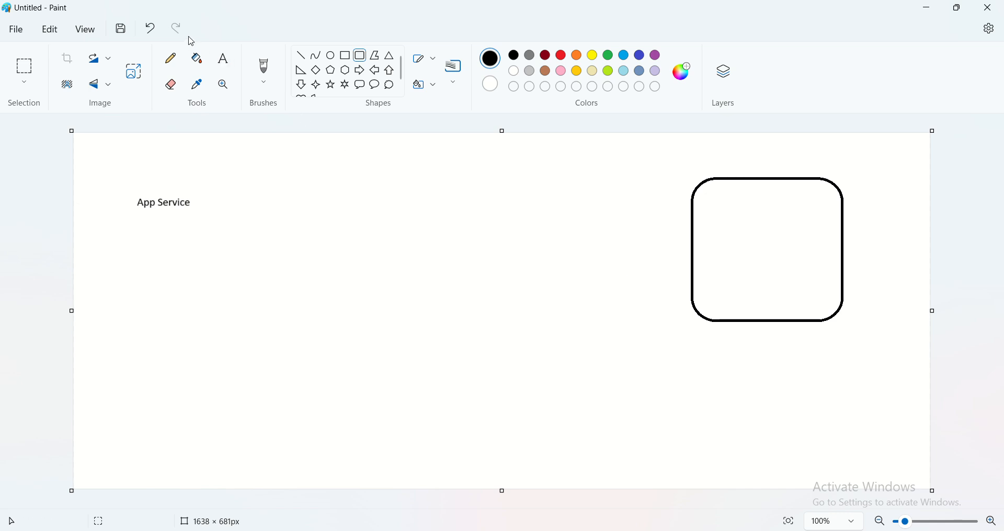
- Add the text label "Size" just above the rounded rectangle
{"action": "left_click", "coordinate": [224, 58]}
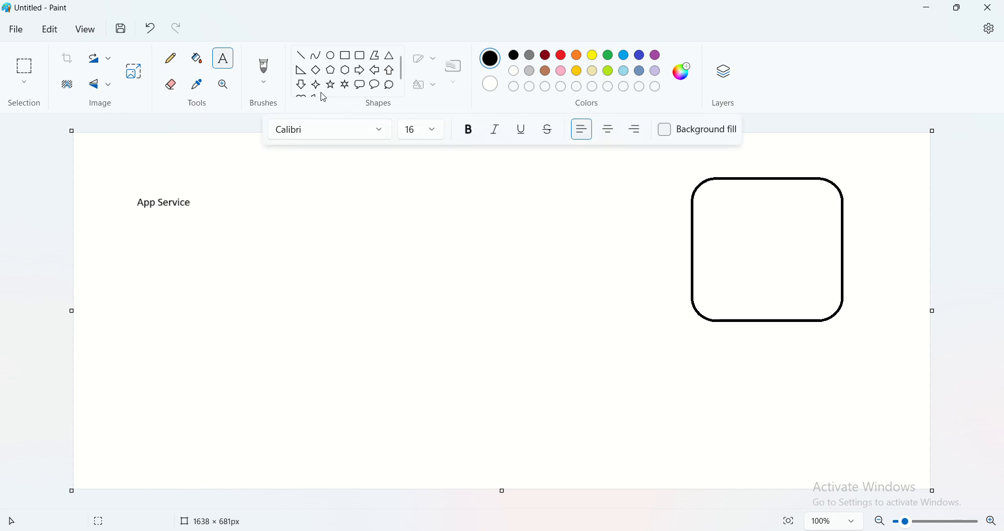
{"action": "left_click", "coordinate": [745, 164]}
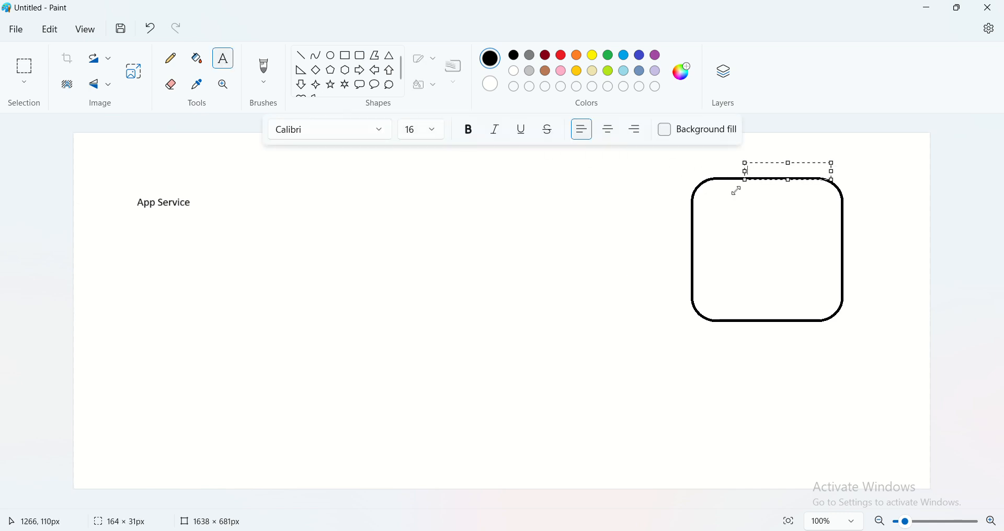
{"action": "type", "text": "Size"}
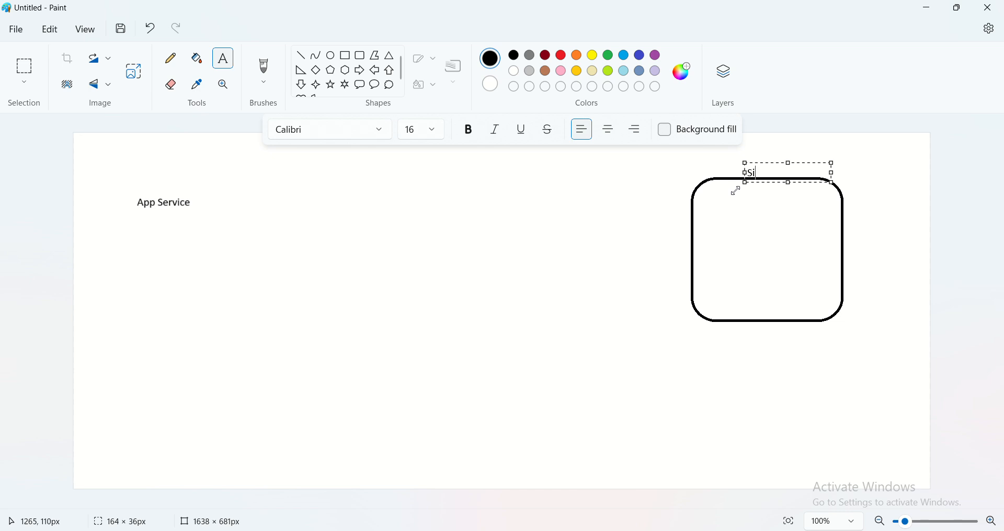
{"action": "left_click", "coordinate": [758, 242]}
- Draw a horizontal line across the lower part of the rounded rectangle, from one side to the other
{"action": "left_click", "coordinate": [301, 56]}
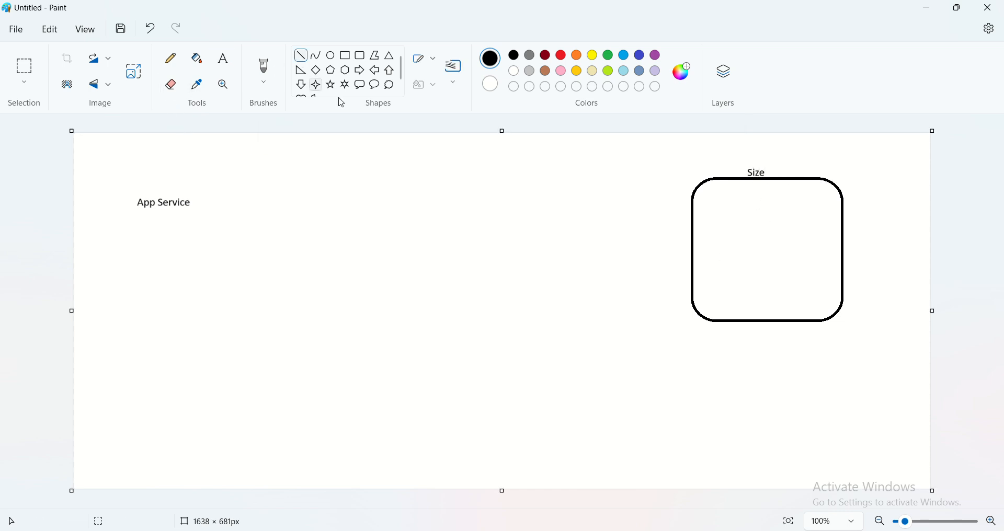
{"action": "left_click_drag", "start_coordinate": [692, 291], "coordinate": [846, 291]}
{"action": "left_click", "coordinate": [731, 375]}
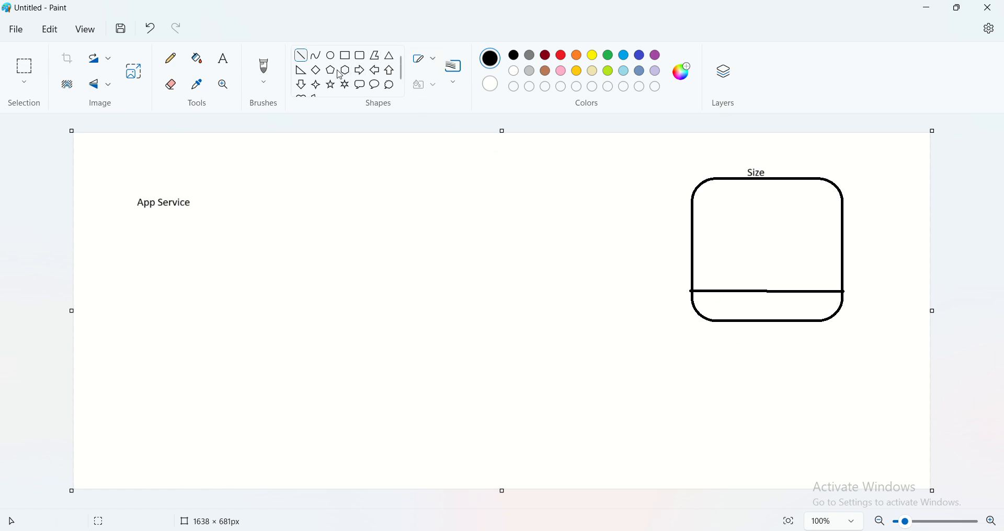
- Draw a small hexagon in the upper right area inside the rounded rectangle
{"action": "left_click", "coordinate": [345, 70]}
{"action": "left_click_drag", "start_coordinate": [772, 209], "coordinate": [825, 249]}
{"action": "left_click", "coordinate": [805, 259]}
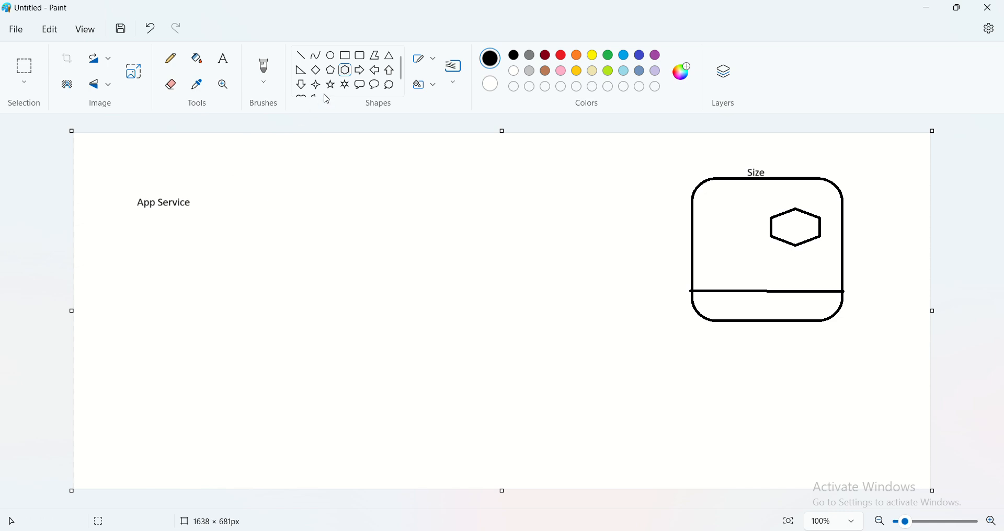
- Add the text "test.html" in the lower middle of the canvas
{"action": "left_click", "coordinate": [223, 58]}
{"action": "left_click", "coordinate": [447, 378]}
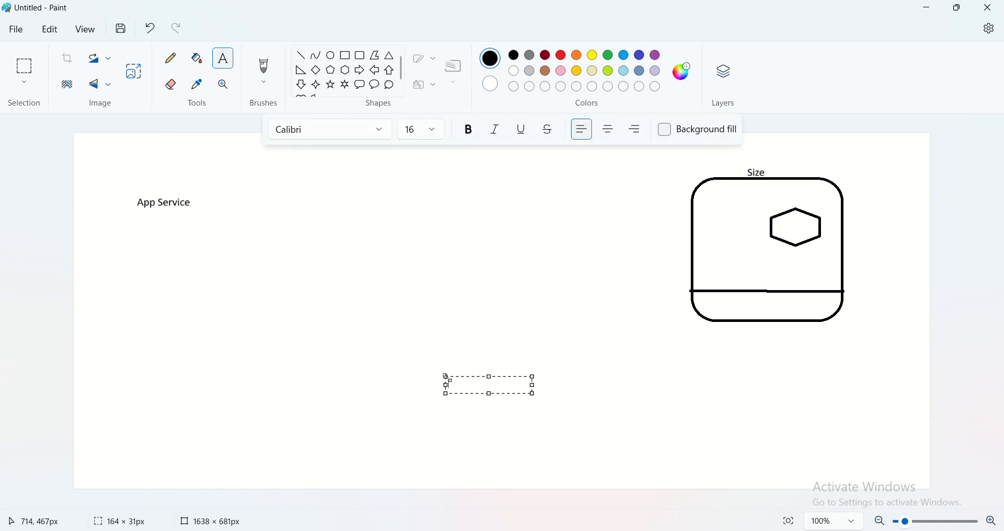
{"action": "type", "text": "test"}
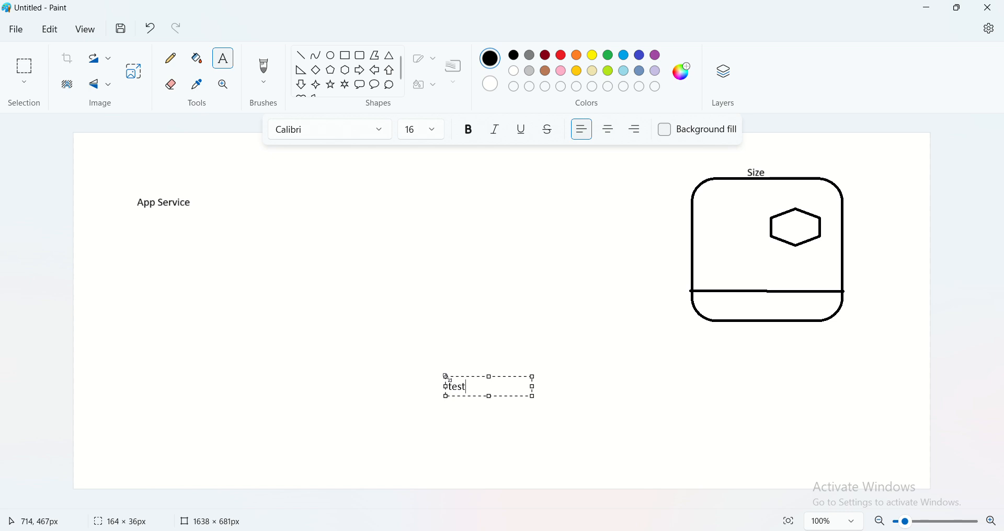
{"action": "type", "text": ".html"}
{"action": "left_click", "coordinate": [527, 322]}
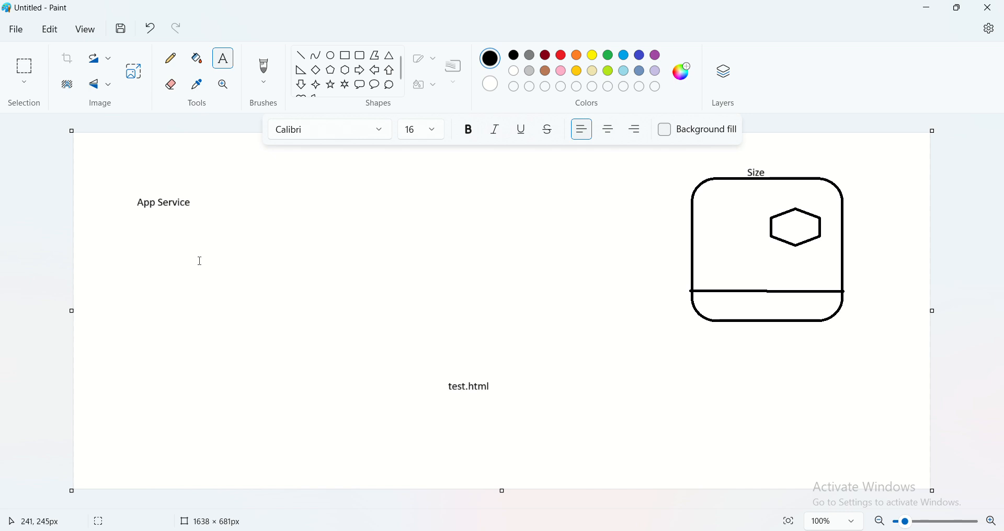
- Draw a rectangle about 155 × 55 px around the "App Service" text
{"action": "left_click", "coordinate": [345, 55]}
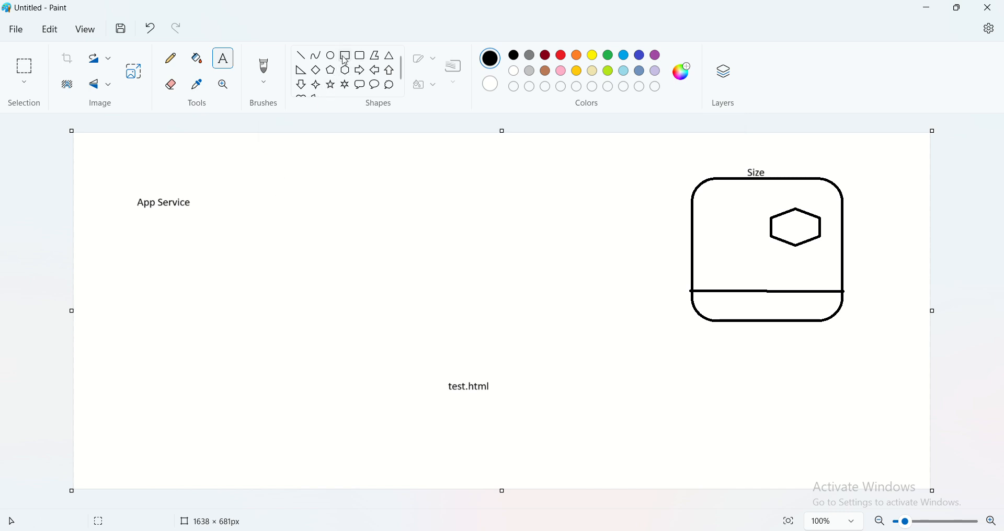
{"action": "mouse_move", "coordinate": [123, 189]}
{"action": "left_mouse_down"}
{"action": "mouse_move", "coordinate": [178, 219]}
{"action": "mouse_move", "coordinate": [205, 218]}
{"action": "left_mouse_up"}
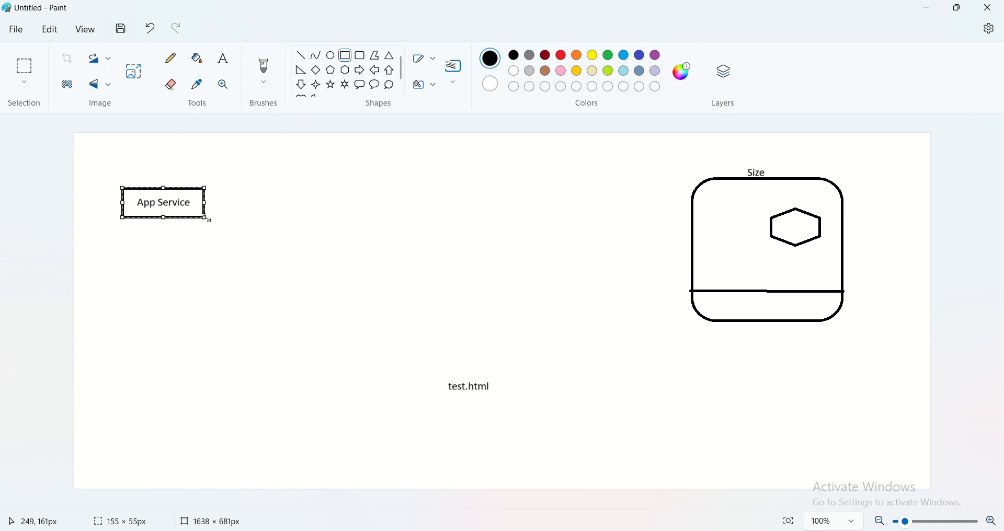
{"action": "left_click", "coordinate": [362, 277]}
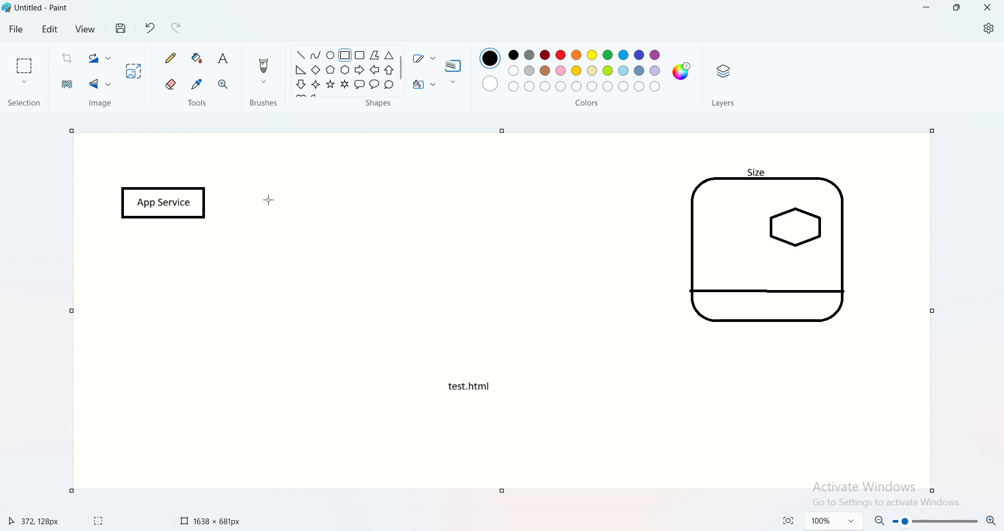
- Add the text "Scaling" in the upper middle of the canvas, between the App Service box and the rounded rectangle
{"action": "left_click", "coordinate": [224, 58]}
{"action": "left_click", "coordinate": [373, 181]}
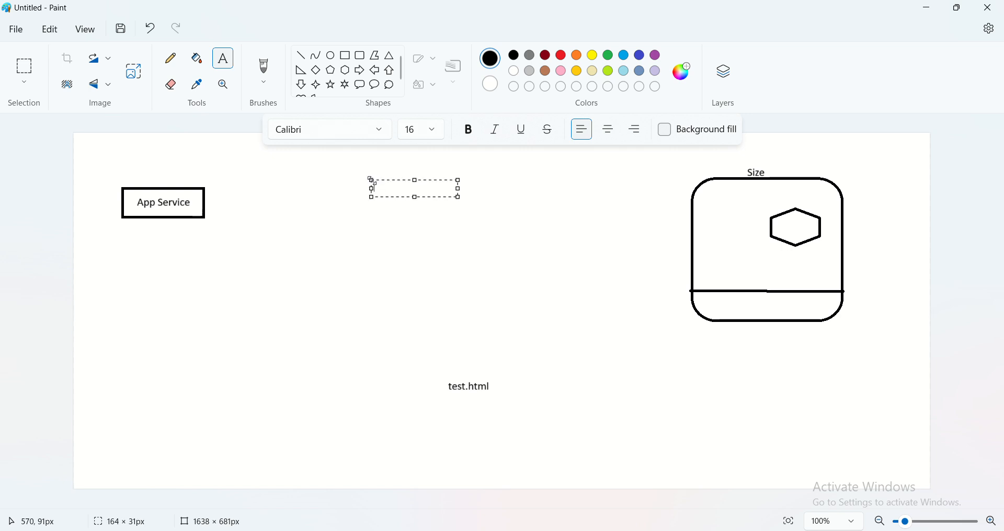
{"action": "type", "text": "Scaling"}
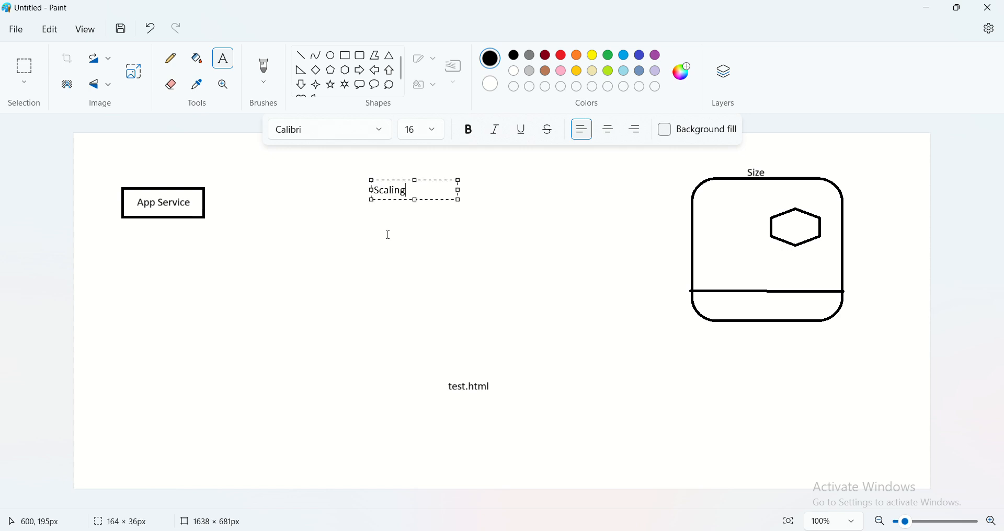
{"action": "left_click", "coordinate": [388, 235]}
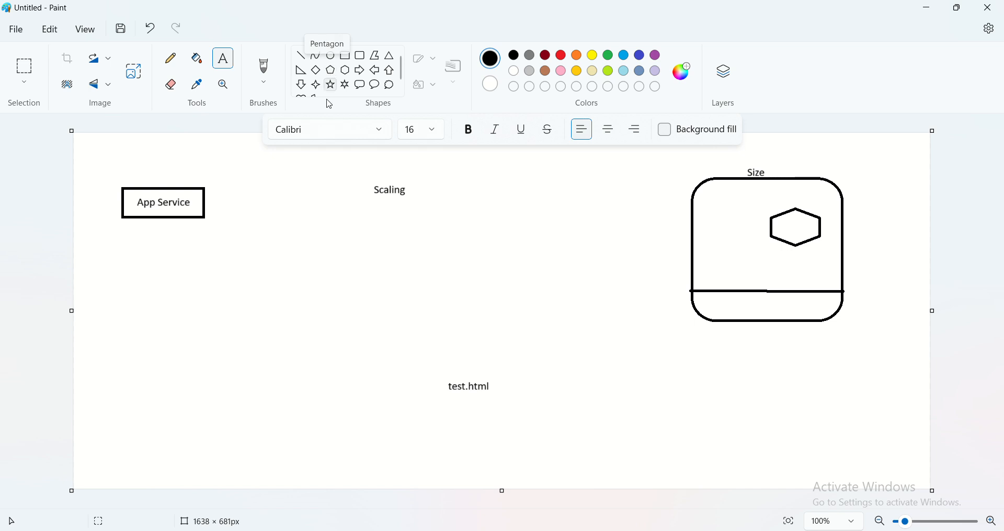
- Draw a black rectangle below the "Scaling" text
{"action": "left_click", "coordinate": [346, 59]}
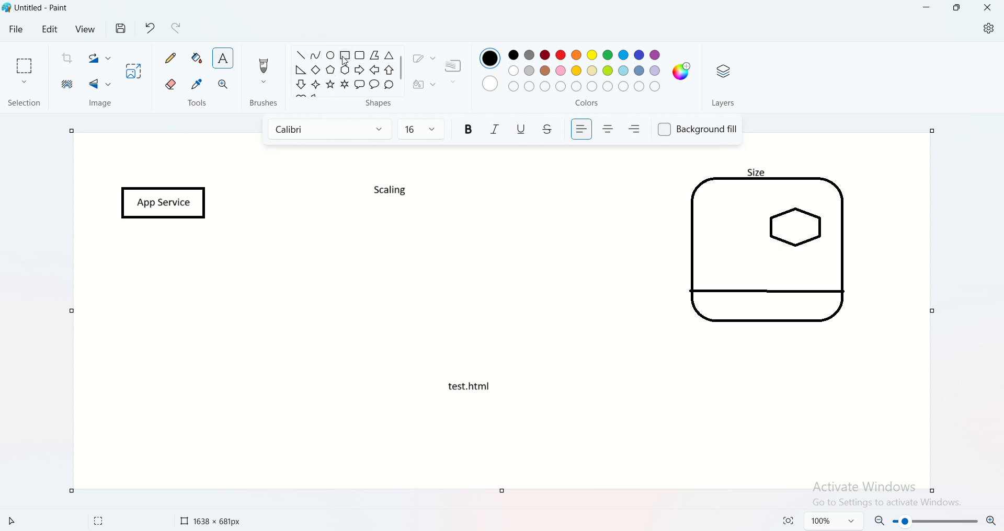
{"action": "left_click_drag", "start_coordinate": [358, 227], "coordinate": [459, 303]}
{"action": "left_click", "coordinate": [259, 146]}
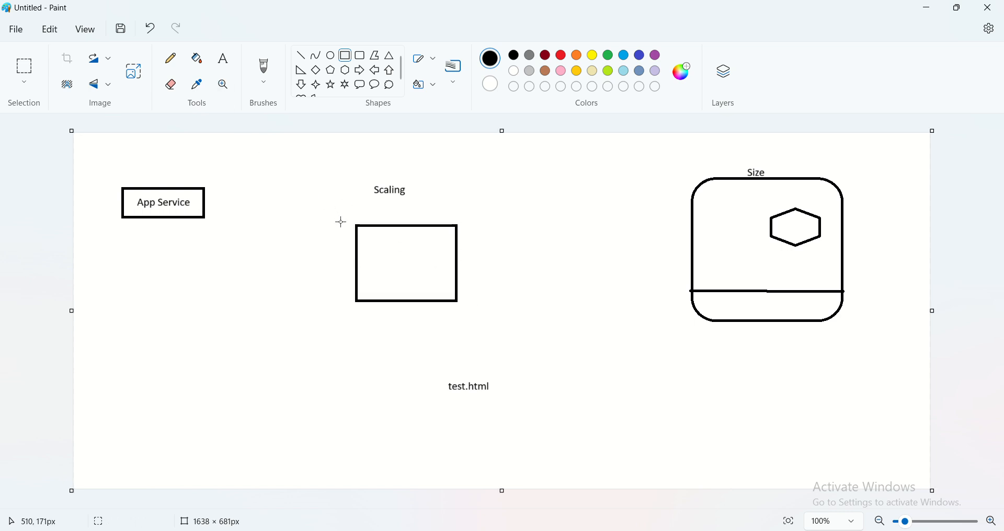
- Draw four small ovals in two rows of two inside the rectangle below "Scaling"
{"action": "left_click", "coordinate": [331, 56]}
{"action": "mouse_move", "coordinate": [365, 238]}
{"action": "left_mouse_down"}
{"action": "mouse_move", "coordinate": [388, 252]}
{"action": "mouse_move", "coordinate": [432, 253]}
{"action": "left_mouse_up"}
{"action": "left_click", "coordinate": [397, 265]}
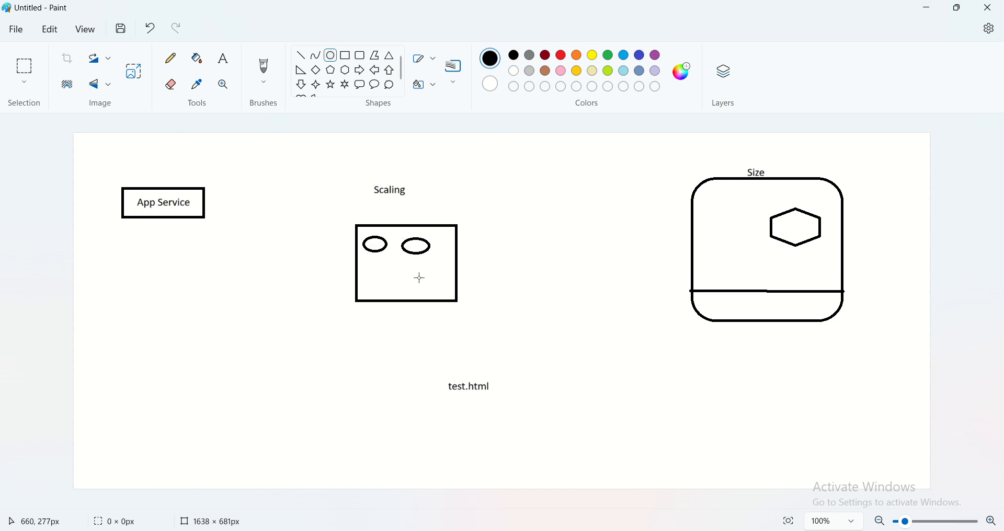
{"action": "left_click", "coordinate": [370, 271]}
{"action": "mouse_move", "coordinate": [366, 269]}
{"action": "left_mouse_down"}
{"action": "mouse_move", "coordinate": [393, 290]}
{"action": "mouse_move", "coordinate": [434, 280]}
{"action": "left_mouse_up"}
{"action": "left_click", "coordinate": [416, 287]}
{"action": "left_click", "coordinate": [401, 329]}
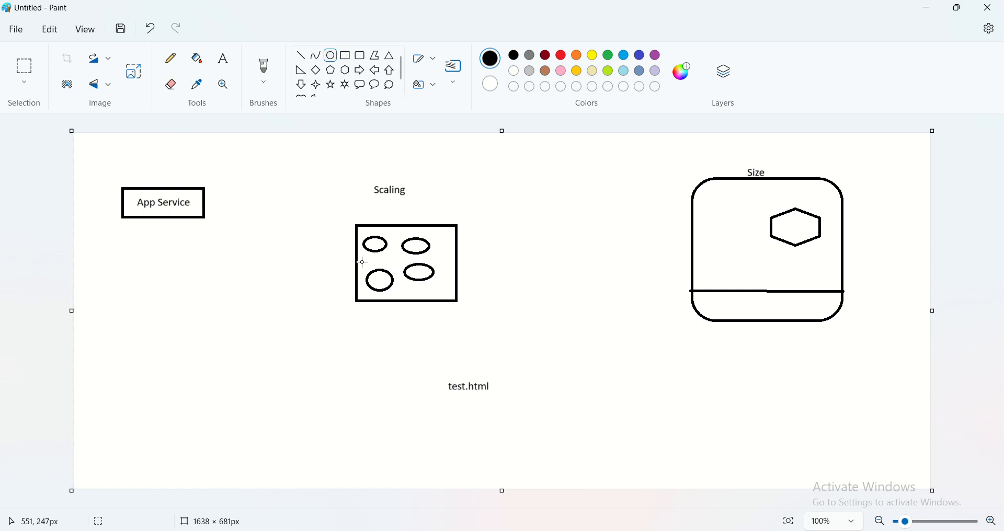
- Add a text block to the right of the Scaling rectangle reading "App Service Plan" with "Size" beneath it
{"action": "left_click", "coordinate": [225, 59]}
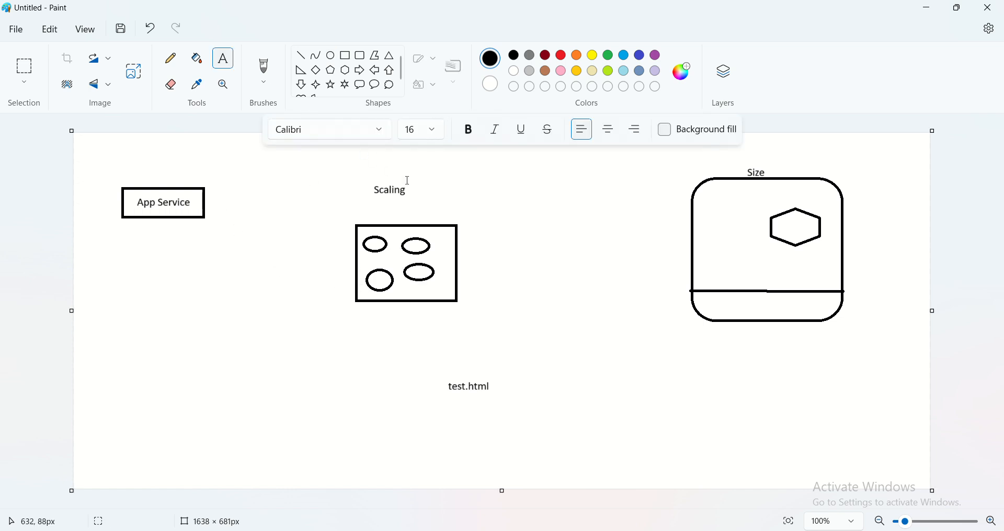
{"action": "left_click_drag", "start_coordinate": [465, 213], "coordinate": [554, 230]}
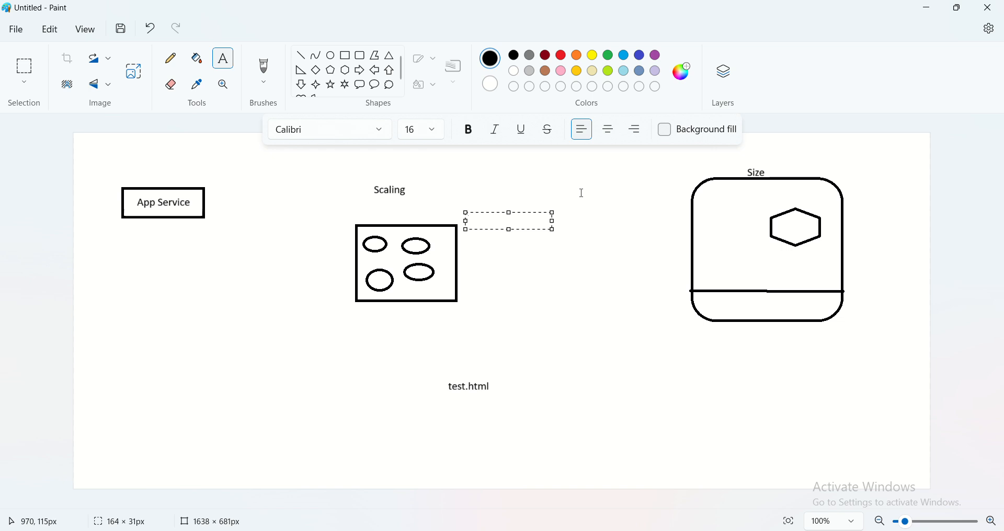
{"action": "type", "text": "App Service Pla"}
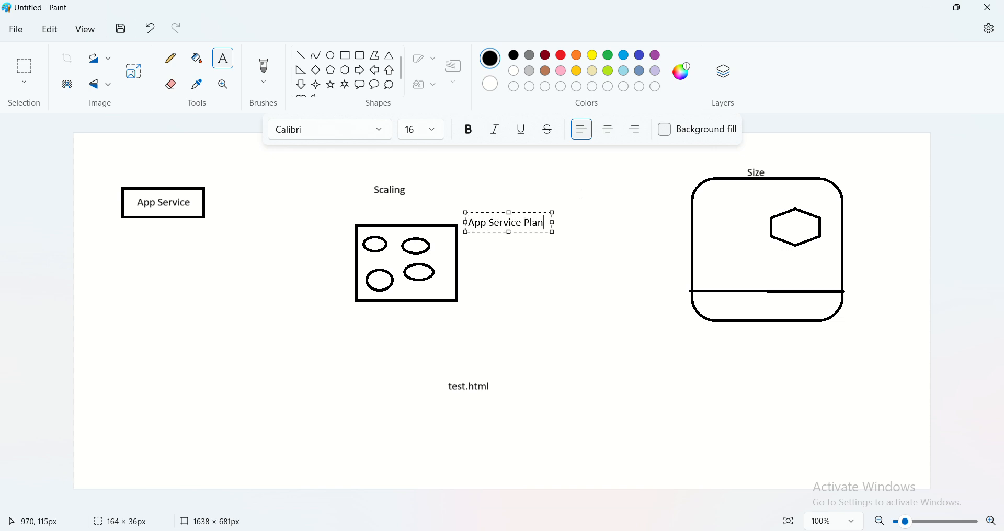
{"action": "type", "text": "n"}
{"action": "key", "text": "Return"}
{"action": "type", "text": "Size"}
{"action": "key", "text": "Return"}
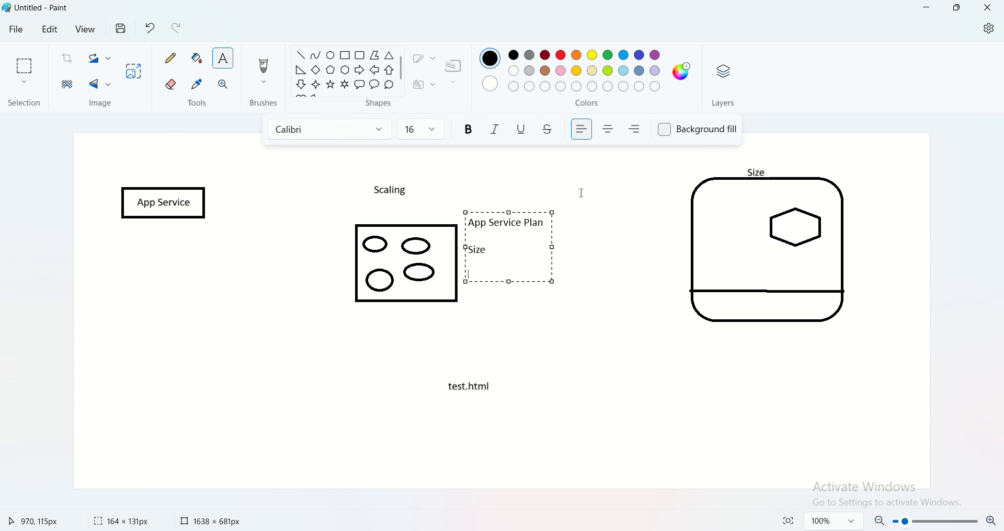
- List "free", "Shared", "Basic" and "Premium" on separate lines under "Size" in the App Service Plan text block
{"action": "type", "text": "fa"}
{"action": "key", "text": "BackSpace"}
{"action": "type", "text": "ree"}
{"action": "key", "text": "Return"}
{"action": "type", "text": "Shared"}
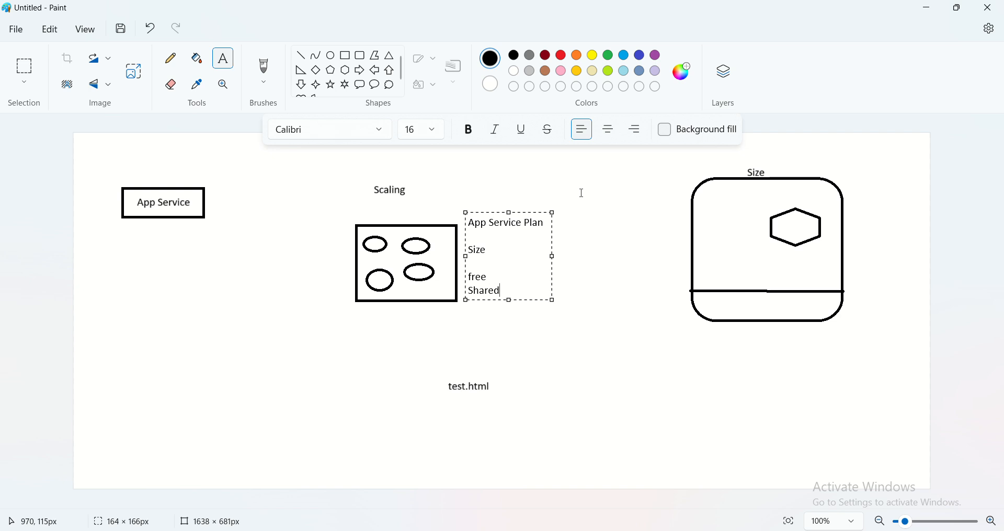
{"action": "key", "text": "Return"}
{"action": "type", "text": "Basic"}
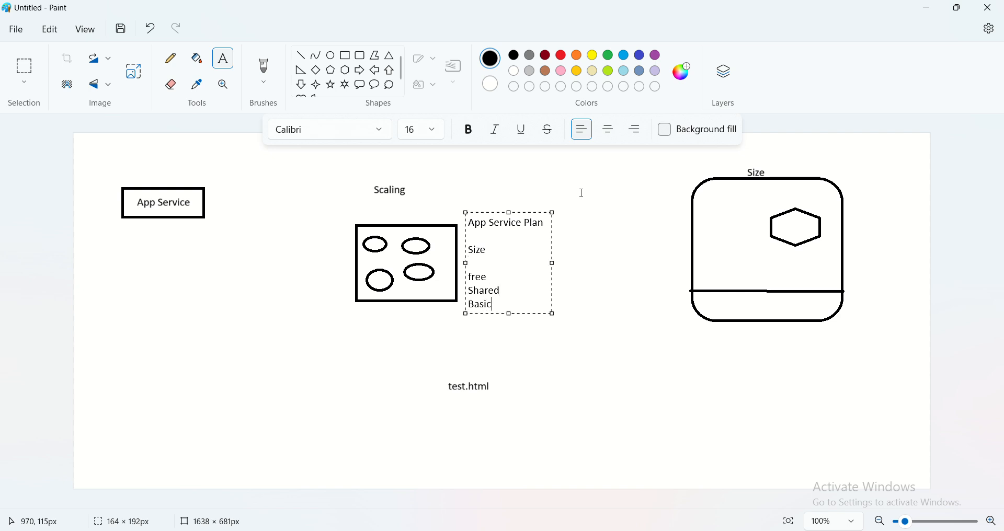
{"action": "key", "text": "Return"}
{"action": "type", "text": "Premium"}
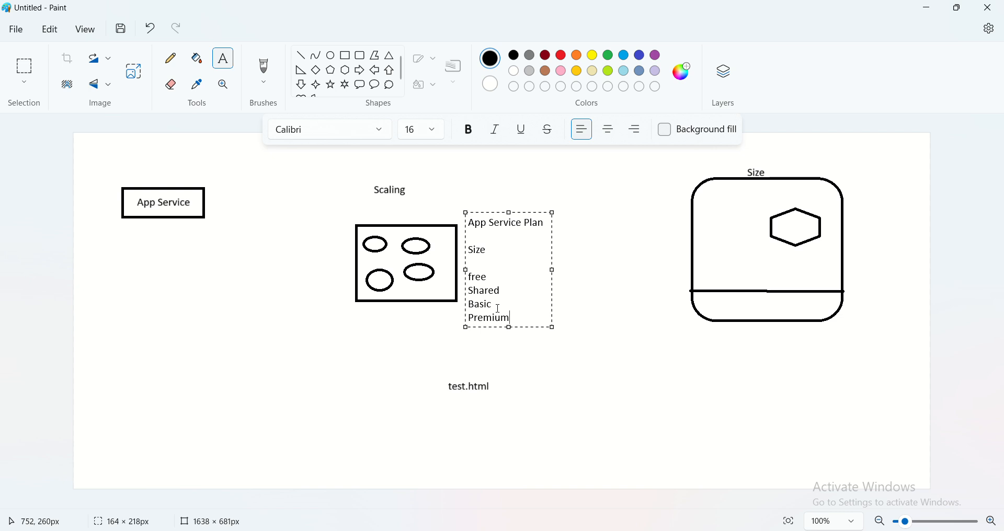
{"action": "left_click", "coordinate": [592, 301]}
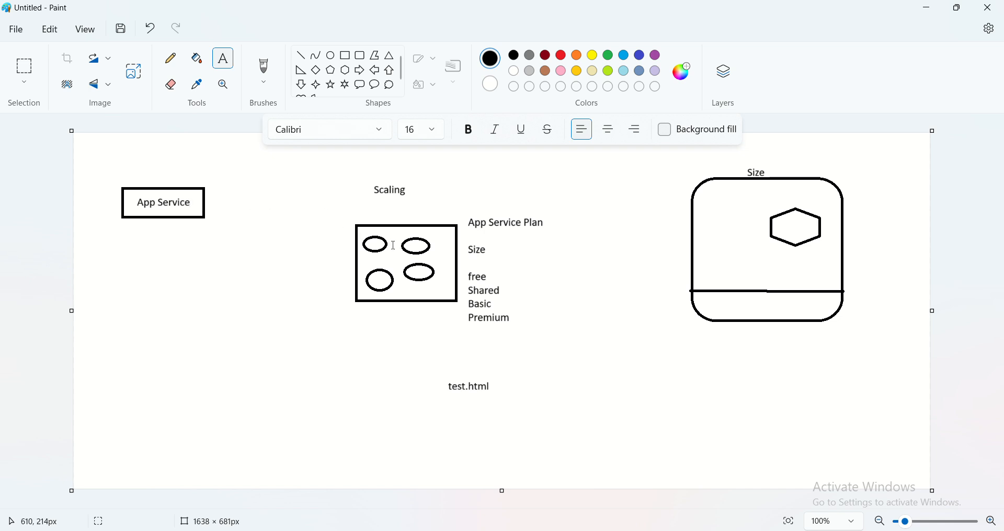
- Pencil a check mark between the upper two ovals and a curved arrow from "test.html" to the upper left oval
{"action": "left_click", "coordinate": [170, 58]}
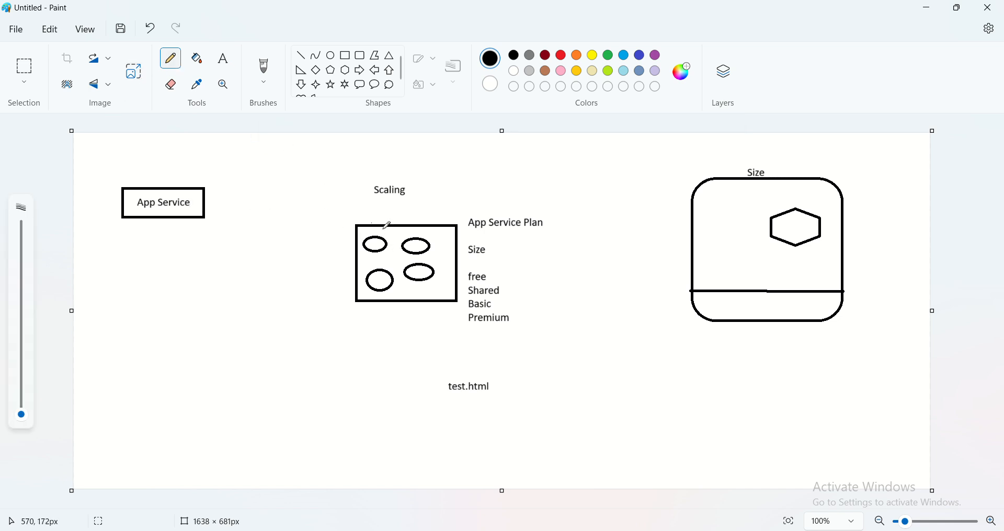
{"action": "left_click_drag", "start_coordinate": [395, 248], "coordinate": [418, 216]}
{"action": "mouse_move", "coordinate": [454, 374]}
{"action": "left_mouse_down"}
{"action": "mouse_move", "coordinate": [359, 325]}
{"action": "mouse_move", "coordinate": [346, 258]}
{"action": "mouse_move", "coordinate": [355, 244]}
{"action": "mouse_move", "coordinate": [362, 269]}
{"action": "left_mouse_up"}
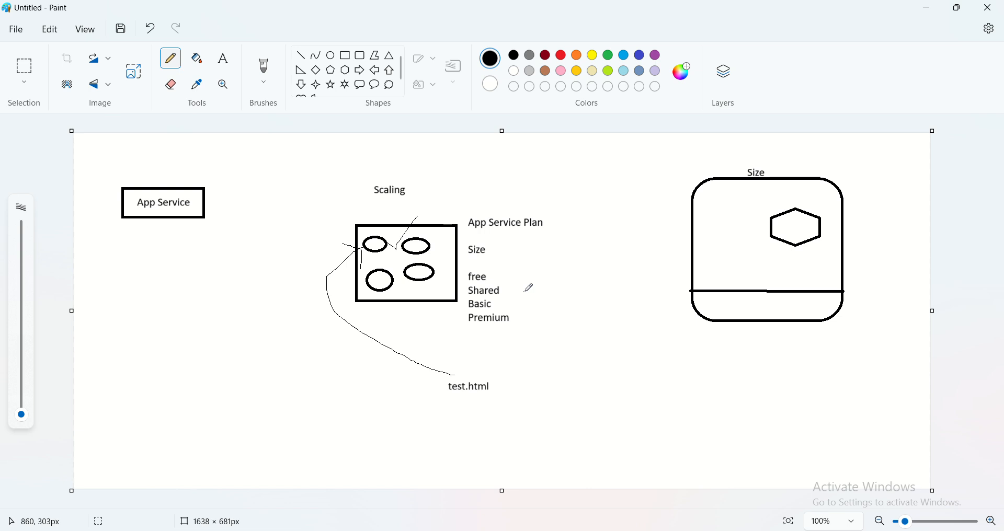
- Draw a thought-cloud callout below and left of the rounded rectangle, and pencil a curved arrow from it to the hexagon
{"action": "left_click", "coordinate": [389, 86]}
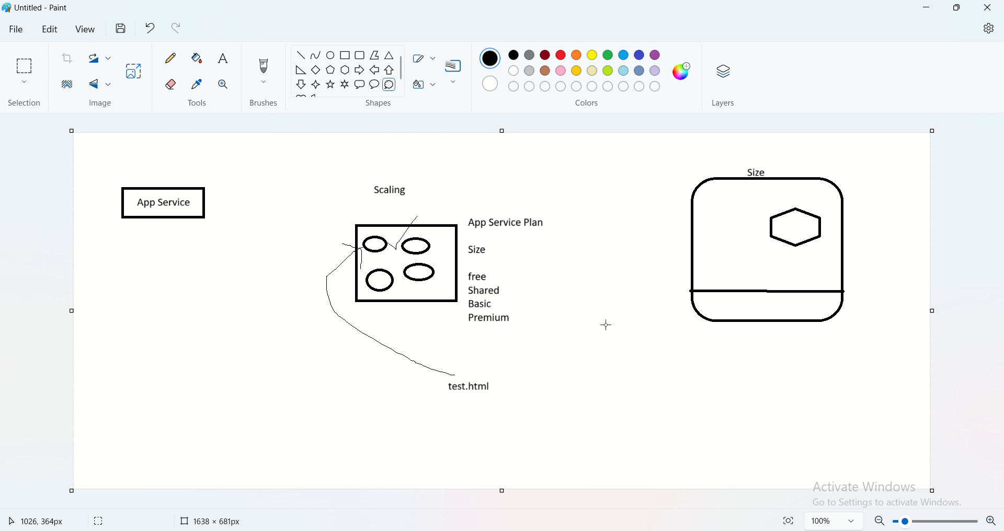
{"action": "left_click_drag", "start_coordinate": [580, 324], "coordinate": [648, 378]}
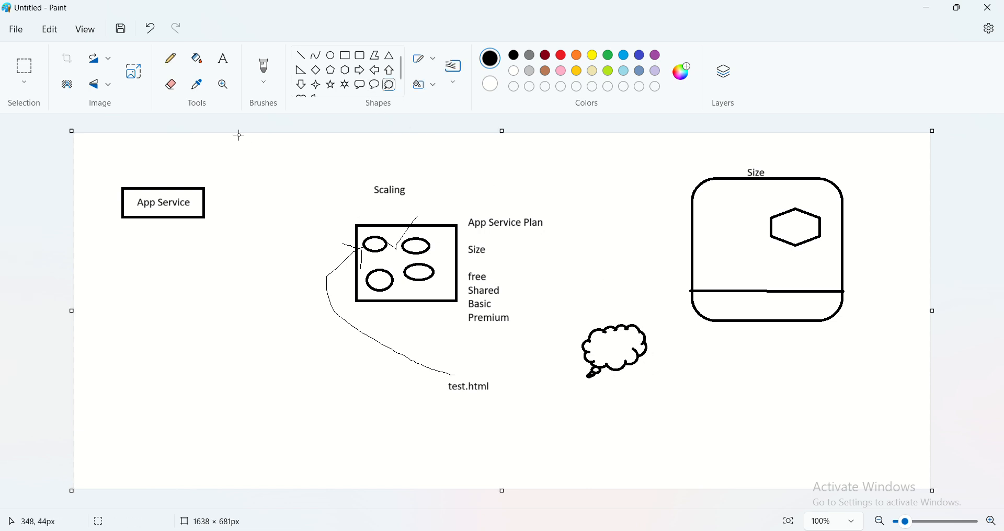
{"action": "left_click", "coordinate": [171, 60]}
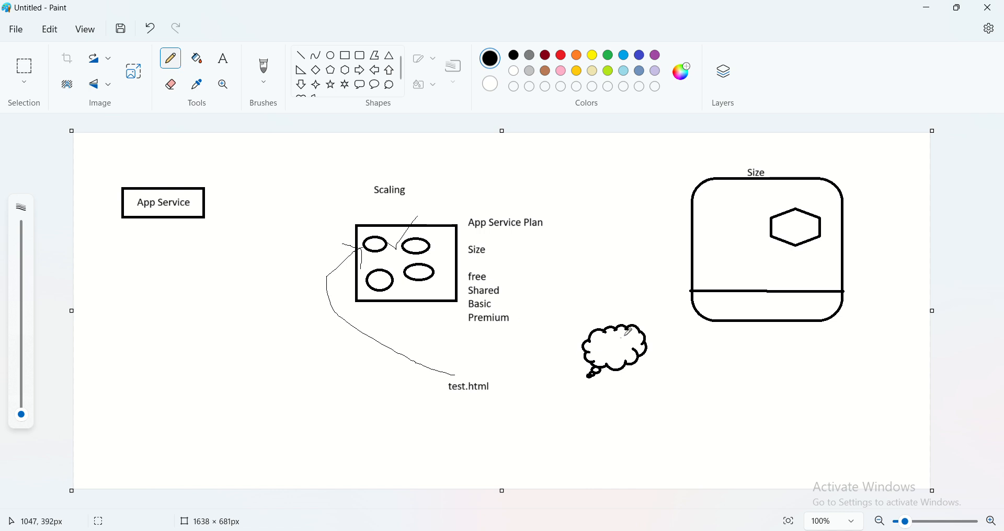
{"action": "mouse_move", "coordinate": [639, 327]}
{"action": "left_mouse_down"}
{"action": "mouse_move", "coordinate": [636, 274]}
{"action": "mouse_move", "coordinate": [672, 250]}
{"action": "mouse_move", "coordinate": [759, 230]}
{"action": "mouse_move", "coordinate": [748, 250]}
{"action": "left_mouse_up"}
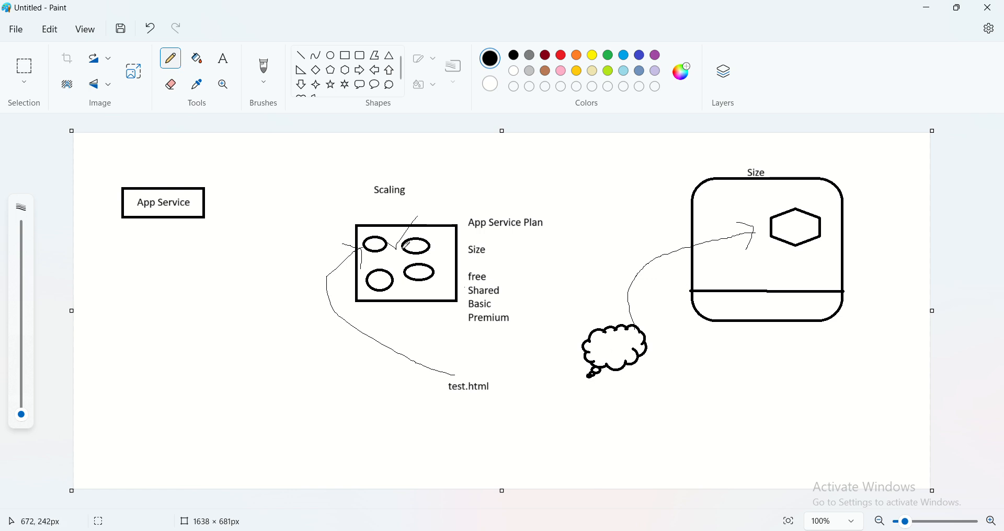
{"action": "left_click", "coordinate": [223, 58]}
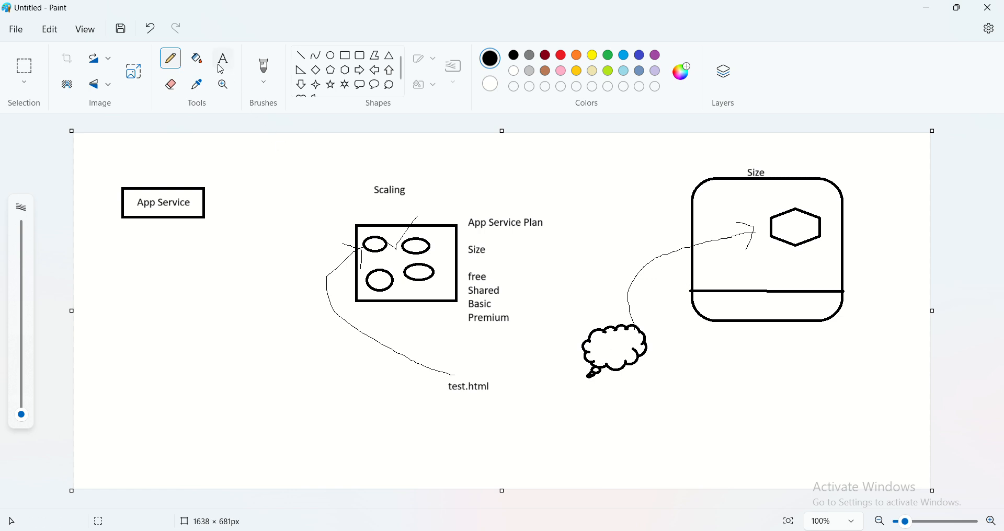
{"action": "left_click", "coordinate": [590, 396]}
{"action": "type", "text": "www"}
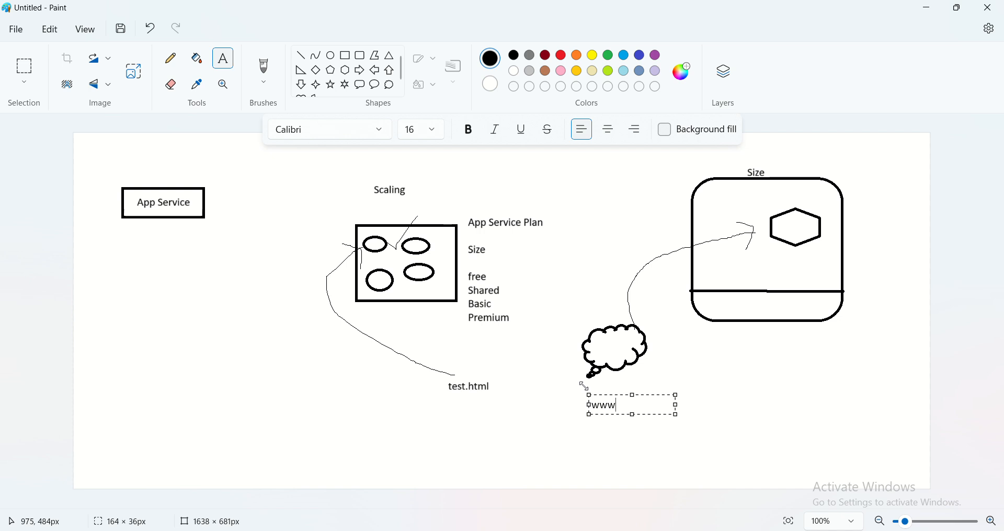
{"action": "type", "text": ".flipkart.com"}
{"action": "left_click", "coordinate": [701, 363]}
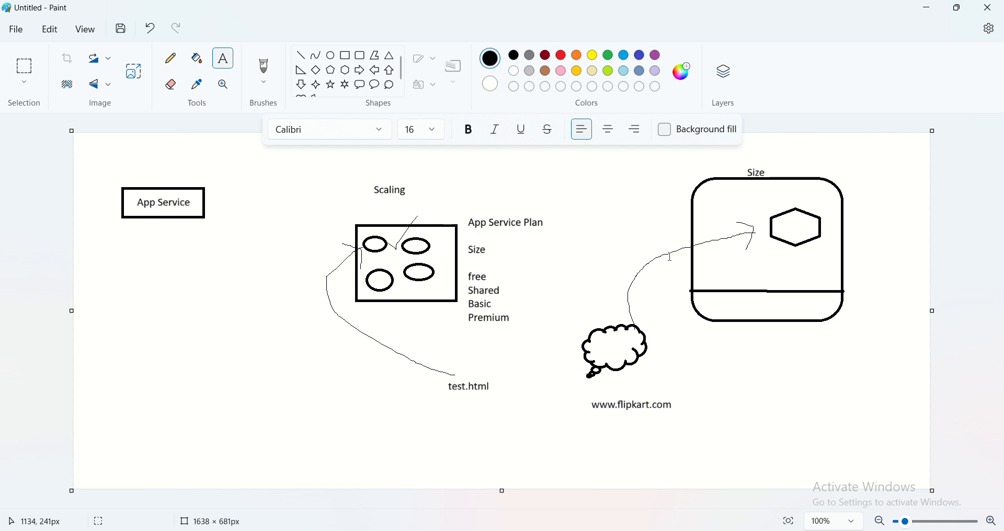
- Pencil a loop around the hexagon with a return arrow to the thought cloud, and a vertical arrow up into the rounded rectangle
{"action": "left_click", "coordinate": [170, 58]}
{"action": "mouse_move", "coordinate": [820, 219]}
{"action": "left_mouse_down"}
{"action": "mouse_move", "coordinate": [764, 219]}
{"action": "mouse_move", "coordinate": [791, 243]}
{"action": "mouse_move", "coordinate": [819, 230]}
{"action": "mouse_move", "coordinate": [793, 206]}
{"action": "mouse_move", "coordinate": [771, 208]}
{"action": "mouse_move", "coordinate": [765, 229]}
{"action": "mouse_move", "coordinate": [663, 281]}
{"action": "mouse_move", "coordinate": [638, 313]}
{"action": "mouse_move", "coordinate": [643, 325]}
{"action": "mouse_move", "coordinate": [647, 318]}
{"action": "left_mouse_up"}
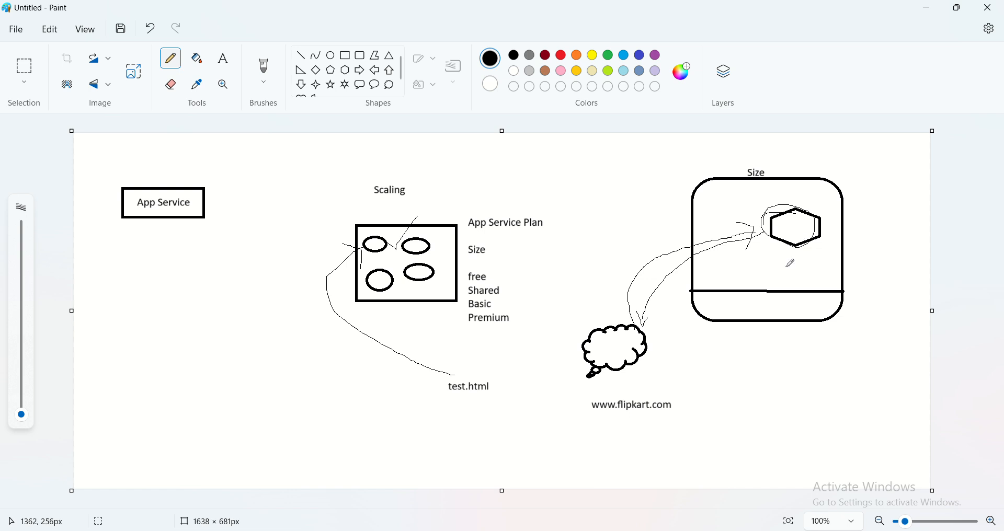
{"action": "mouse_move", "coordinate": [775, 396]}
{"action": "left_mouse_down"}
{"action": "mouse_move", "coordinate": [773, 273]}
{"action": "mouse_move", "coordinate": [761, 272]}
{"action": "mouse_move", "coordinate": [767, 258]}
{"action": "mouse_move", "coordinate": [800, 273]}
{"action": "left_mouse_up"}
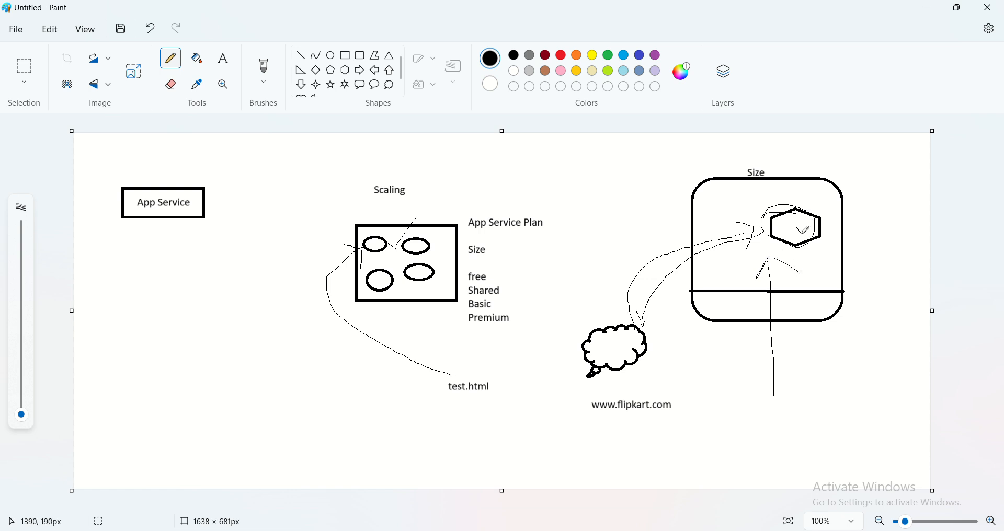
- Mark the hexagon with pencilled check marks and a cross, and add a second return arrow from it to the thought cloud
{"action": "left_click_drag", "start_coordinate": [802, 232], "coordinate": [822, 213]}
{"action": "mouse_move", "coordinate": [761, 241]}
{"action": "left_mouse_down"}
{"action": "mouse_move", "coordinate": [649, 333]}
{"action": "mouse_move", "coordinate": [660, 335]}
{"action": "left_mouse_up"}
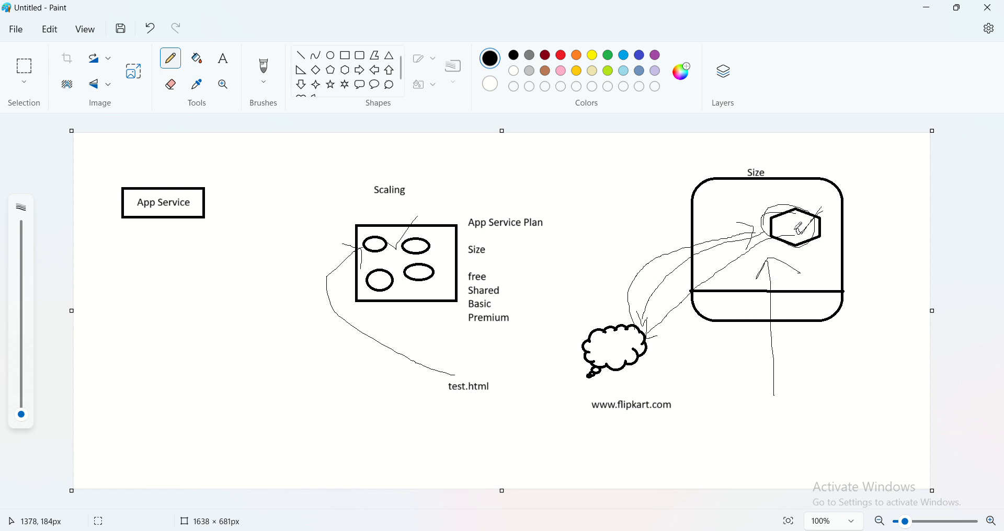
{"action": "mouse_move", "coordinate": [794, 229]}
{"action": "left_mouse_down"}
{"action": "mouse_move", "coordinate": [799, 241]}
{"action": "mouse_move", "coordinate": [817, 219]}
{"action": "left_mouse_up"}
{"action": "left_click_drag", "start_coordinate": [783, 217], "coordinate": [809, 248]}
{"action": "left_click_drag", "start_coordinate": [807, 205], "coordinate": [779, 262]}
- Pencil two check marks and two small boxes to the left of "test.html", plus another arrow from the hexagon to the thought cloud
{"action": "left_click_drag", "start_coordinate": [281, 402], "coordinate": [311, 371]}
{"action": "mouse_move", "coordinate": [277, 420]}
{"action": "left_mouse_down"}
{"action": "mouse_move", "coordinate": [284, 429]}
{"action": "mouse_move", "coordinate": [310, 389]}
{"action": "mouse_move", "coordinate": [368, 376]}
{"action": "mouse_move", "coordinate": [333, 412]}
{"action": "mouse_move", "coordinate": [325, 378]}
{"action": "left_mouse_up"}
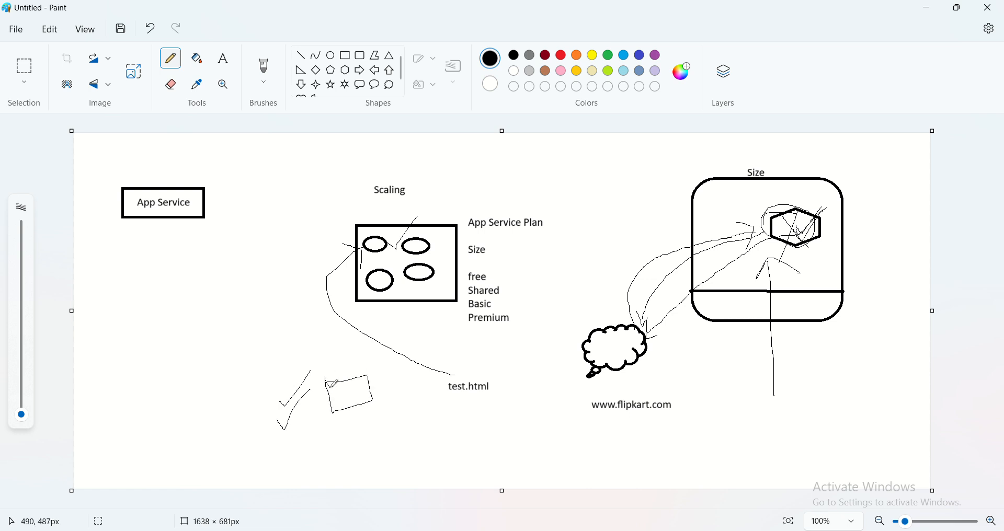
{"action": "mouse_move", "coordinate": [350, 424]}
{"action": "left_mouse_down"}
{"action": "mouse_move", "coordinate": [381, 430]}
{"action": "mouse_move", "coordinate": [348, 444]}
{"action": "mouse_move", "coordinate": [346, 430]}
{"action": "left_mouse_up"}
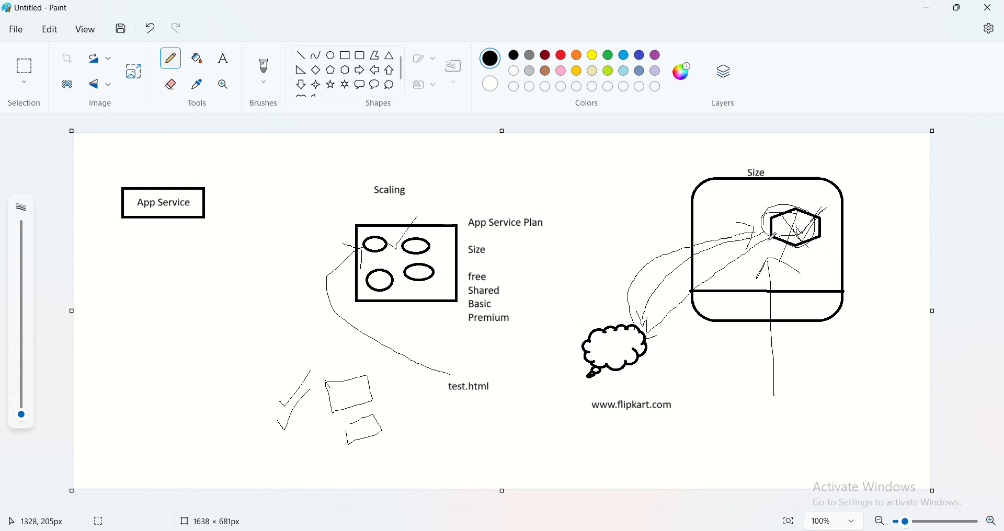
{"action": "left_click_drag", "start_coordinate": [768, 240], "coordinate": [650, 333]}
- Add the label "Environment" below the rounded rectangle
{"action": "left_click", "coordinate": [224, 58]}
{"action": "left_click", "coordinate": [720, 361]}
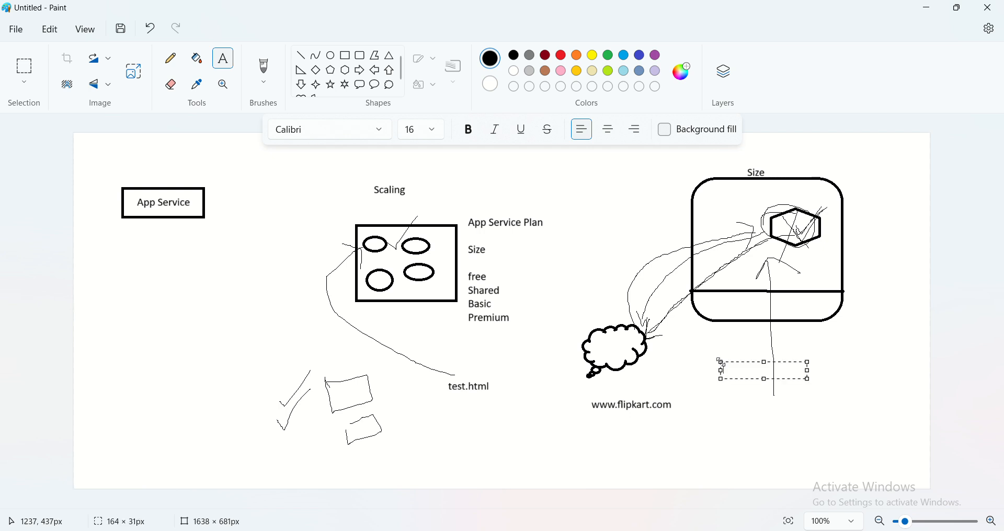
{"action": "type", "text": "ENvironment"}
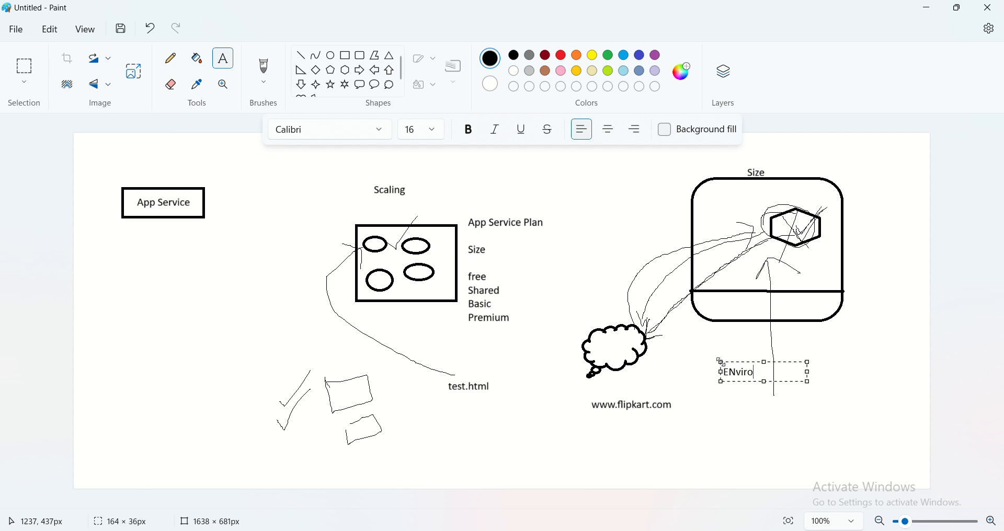
{"action": "key", "text": "BackSpace"}
{"action": "key", "text": "BackSpace"}
{"action": "key", "text": "BackSpace"}
{"action": "key", "text": "BackSpace"}
{"action": "key", "text": "BackSpace"}
{"action": "key", "text": "BackSpace"}
{"action": "key", "text": "BackSpace"}
{"action": "key", "text": "BackSpace"}
{"action": "key", "text": "BackSpace"}
{"action": "type", "text": "nvironment"}
{"action": "left_click", "coordinate": [847, 344]}
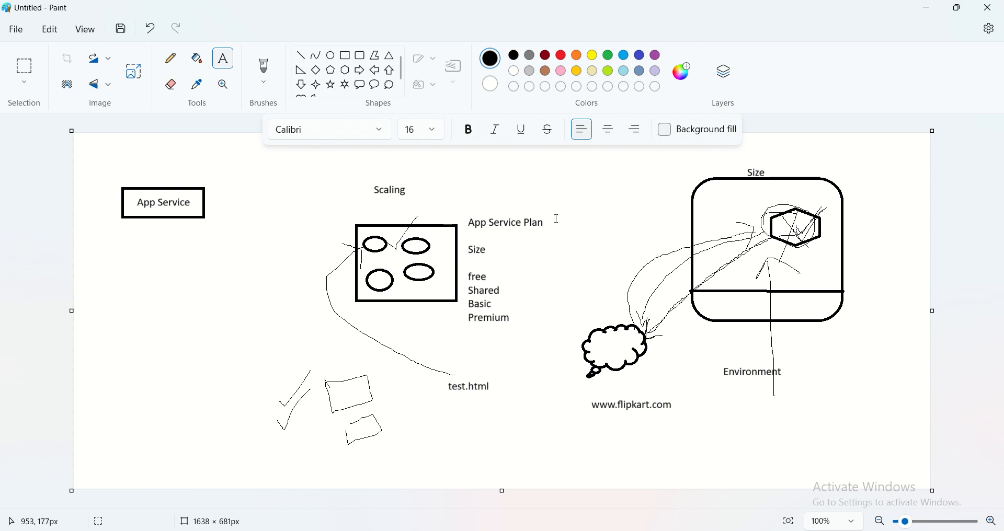
- Add the label "Production" to the right of the rounded rectangle
{"action": "left_click", "coordinate": [856, 229]}
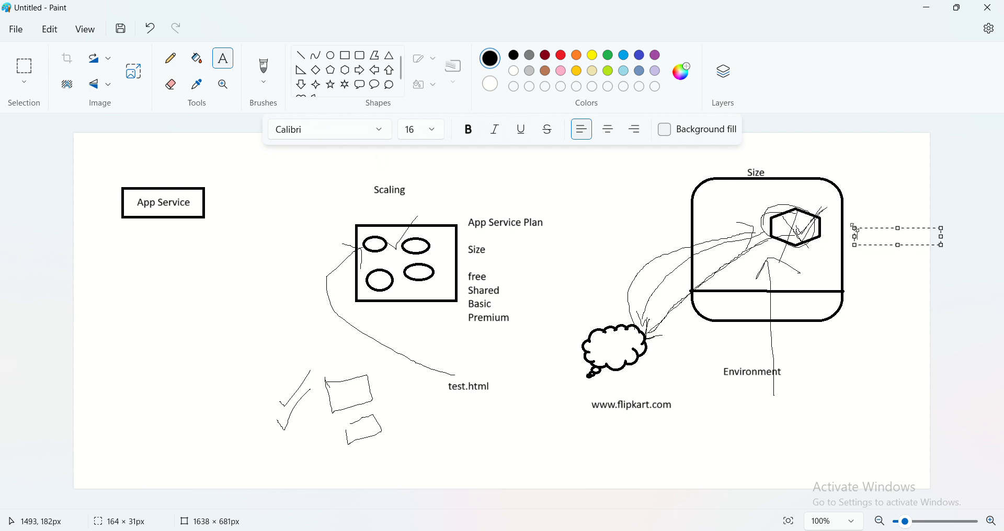
{"action": "type", "text": "Production"}
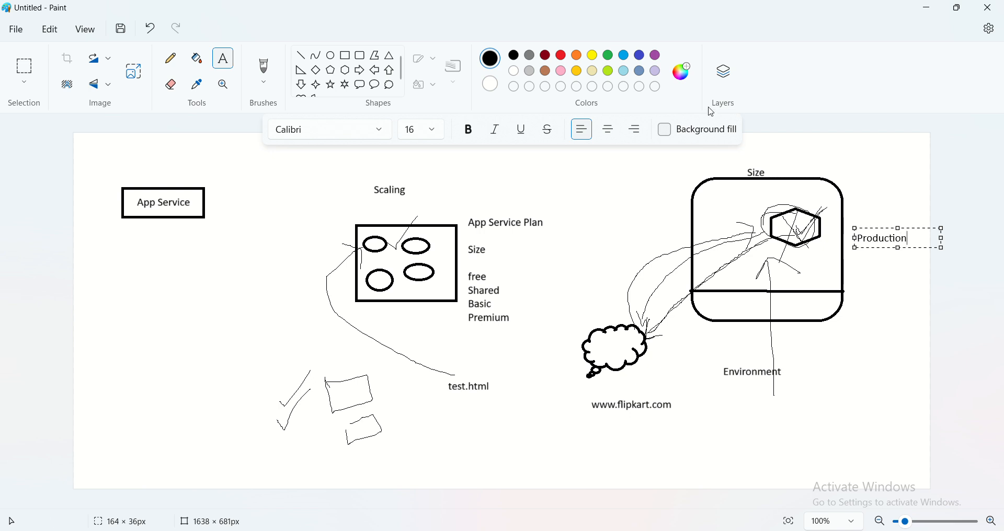
{"action": "left_click", "coordinate": [890, 311]}
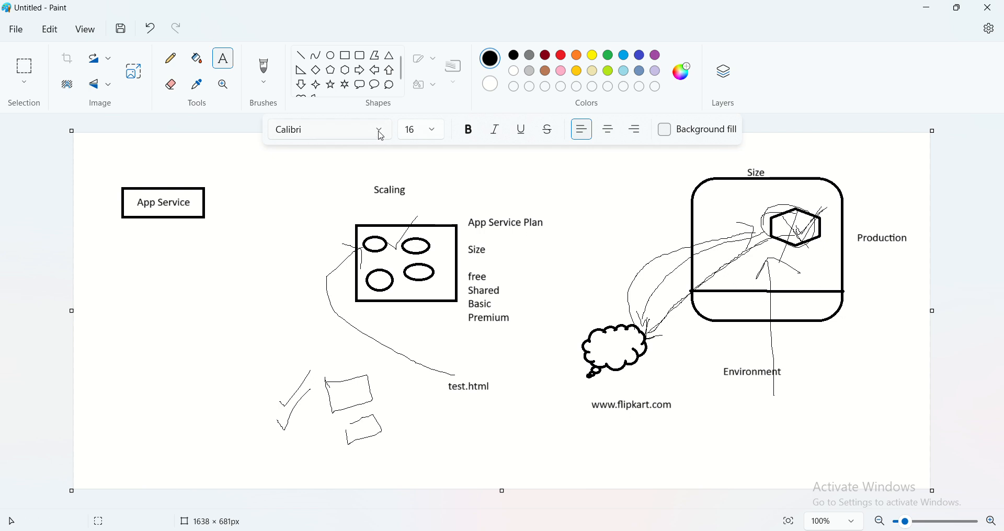
- Draw a rectangle about 276 × 183 px under the "Environment" label, with a small rectangle inside its upper right part
{"action": "left_click", "coordinate": [345, 56]}
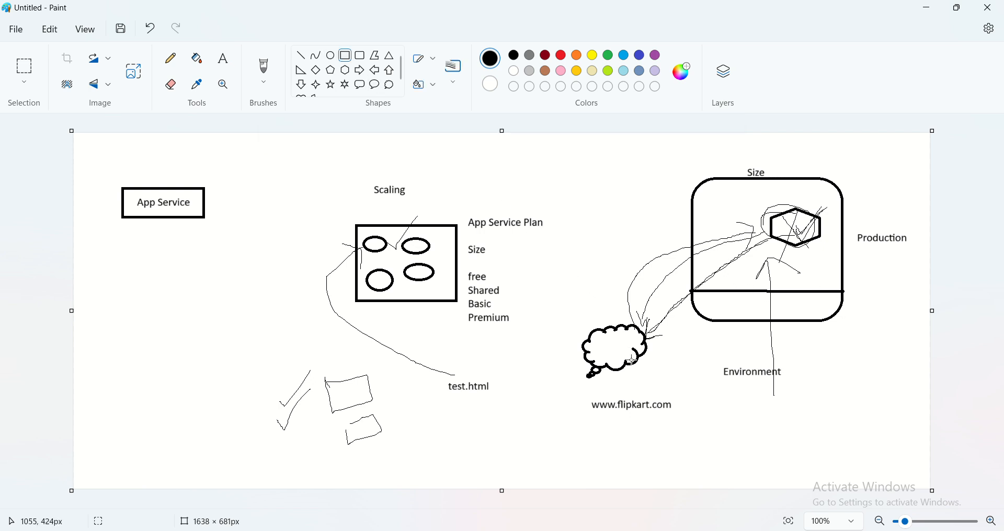
{"action": "left_click_drag", "start_coordinate": [694, 387], "coordinate": [839, 481]}
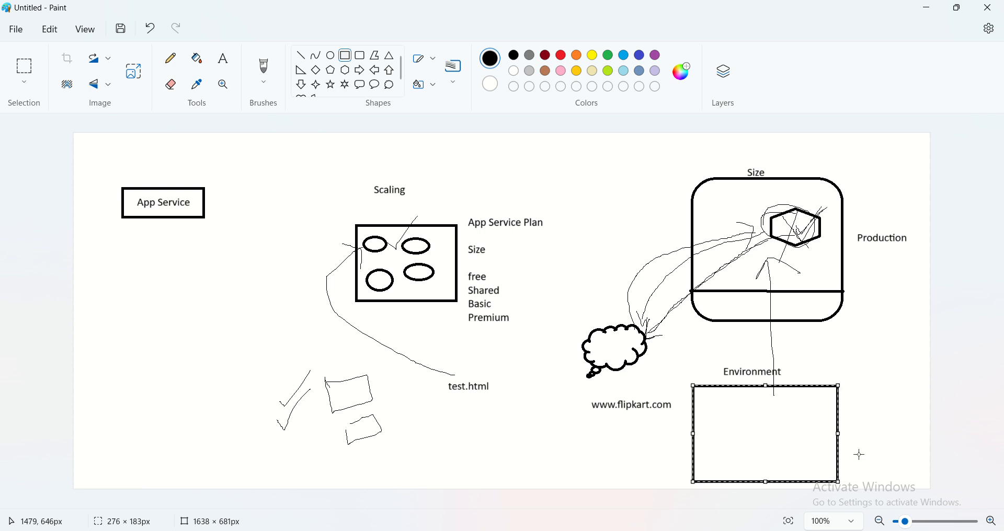
{"action": "left_click", "coordinate": [878, 419]}
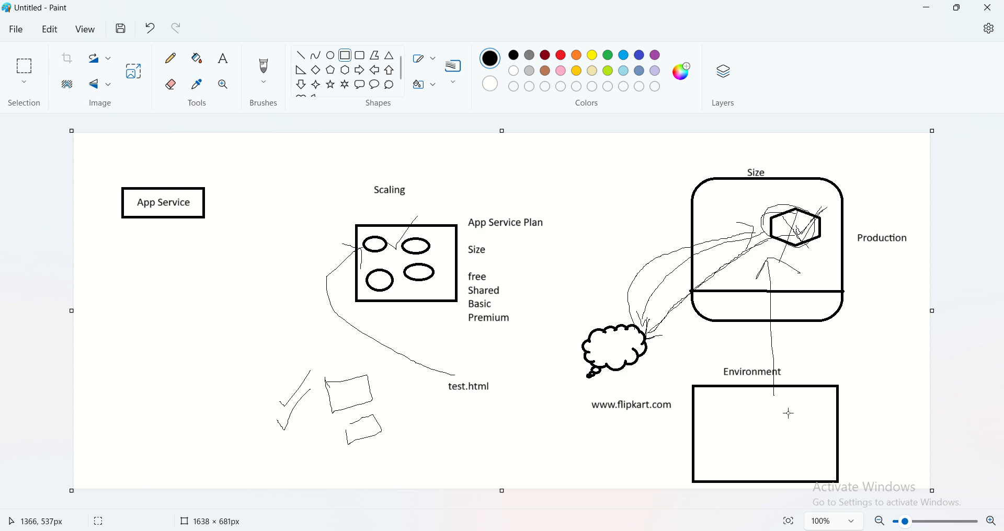
{"action": "left_click_drag", "start_coordinate": [780, 403], "coordinate": [815, 441]}
{"action": "left_click", "coordinate": [801, 460]}
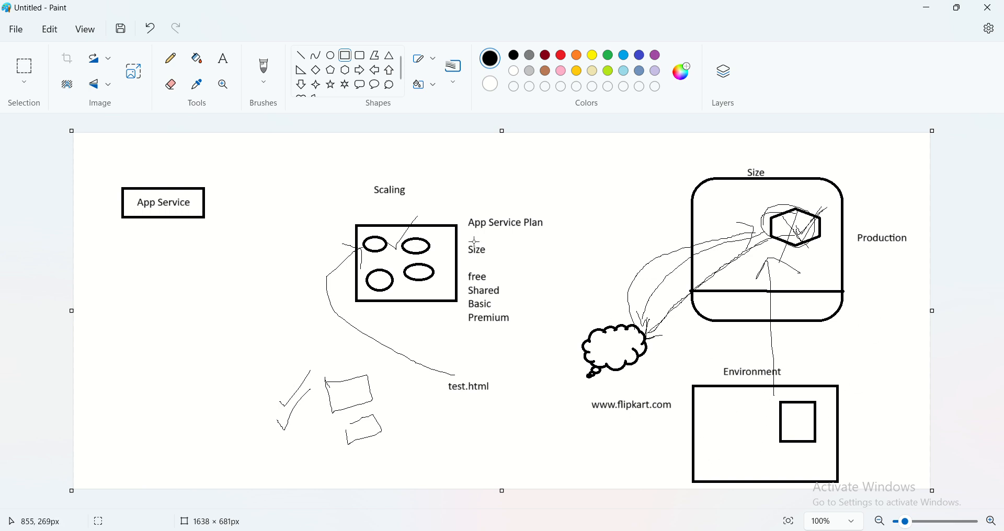
- Add a text block to the right of the Environment rectangle listing "Testing", "QA", "DEv" and "Bugfix" on separate lines
{"action": "left_click", "coordinate": [224, 61]}
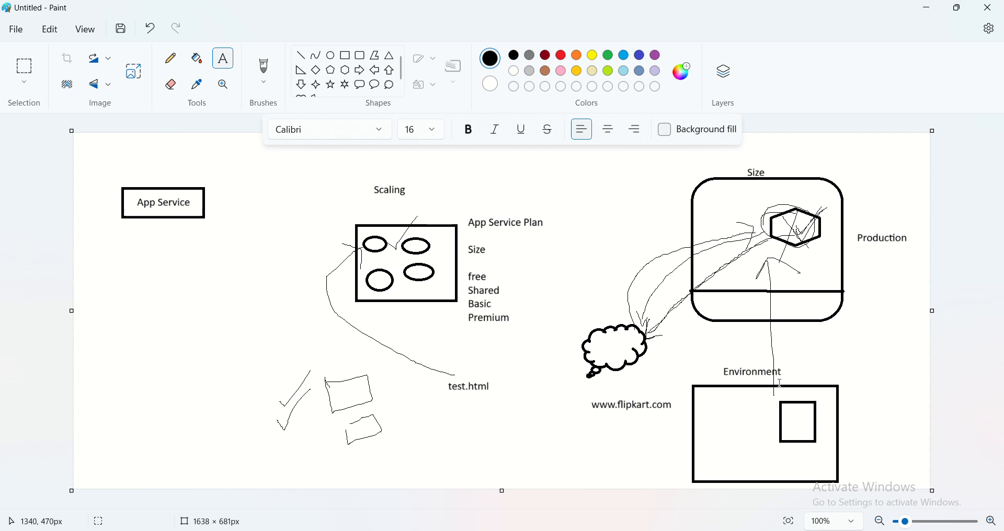
{"action": "left_click", "coordinate": [859, 376]}
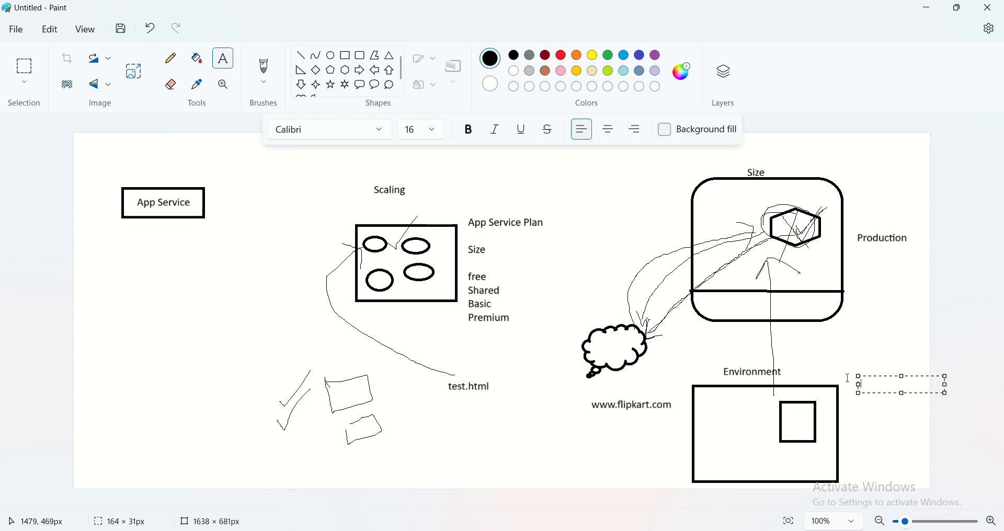
{"action": "type", "text": "Tes"}
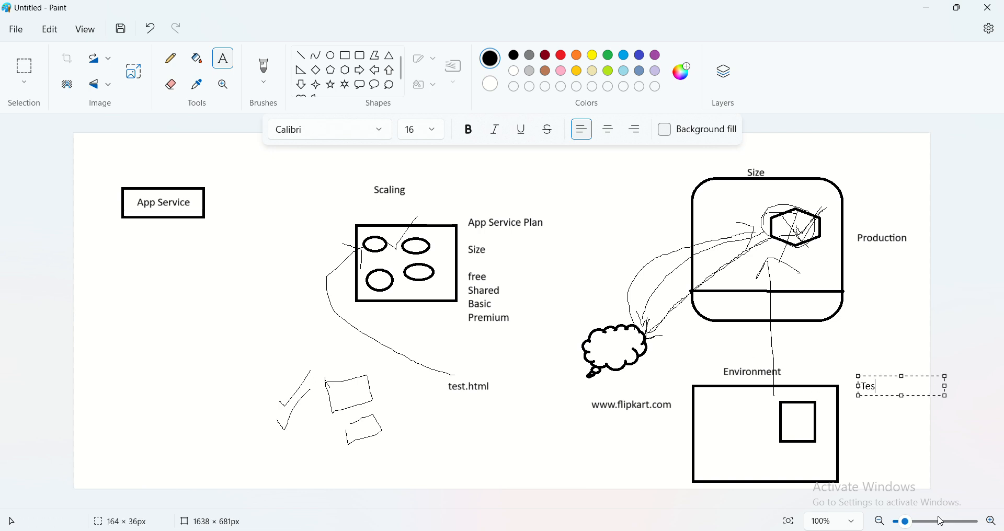
{"action": "type", "text": "ting"}
{"action": "key", "text": "Return"}
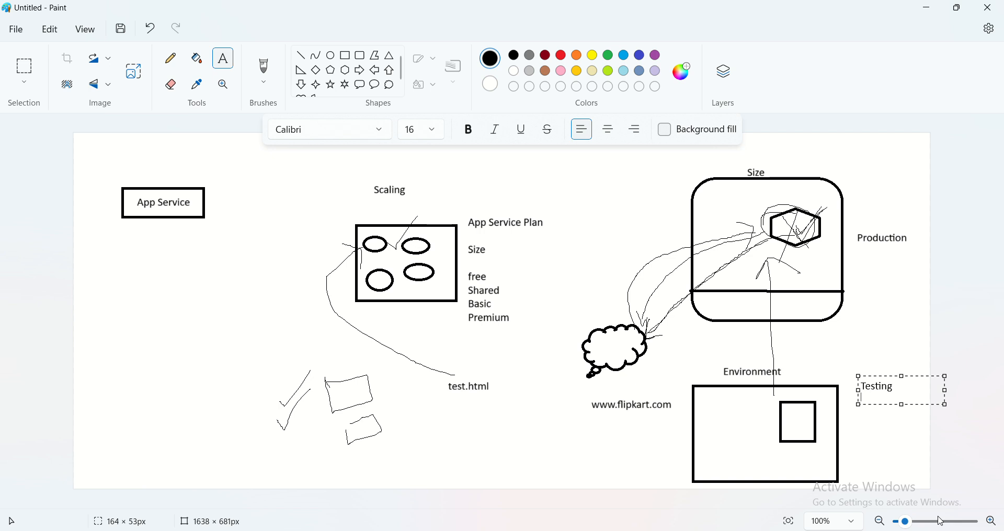
{"action": "type", "text": "QA"}
{"action": "key", "text": "Return"}
{"action": "type", "text": "DEv"}
{"action": "key", "text": "Return"}
{"action": "type", "text": "Bugfix"}
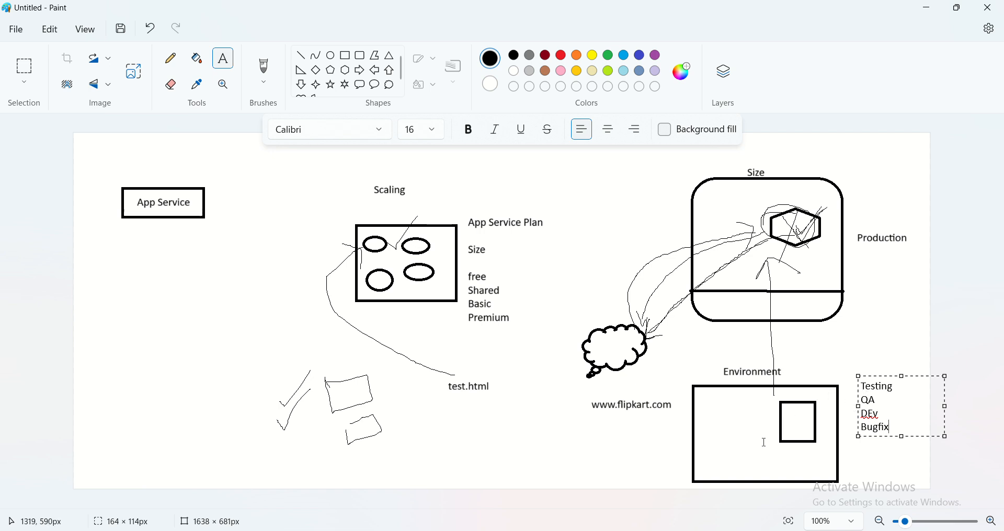
{"action": "left_click", "coordinate": [888, 341]}
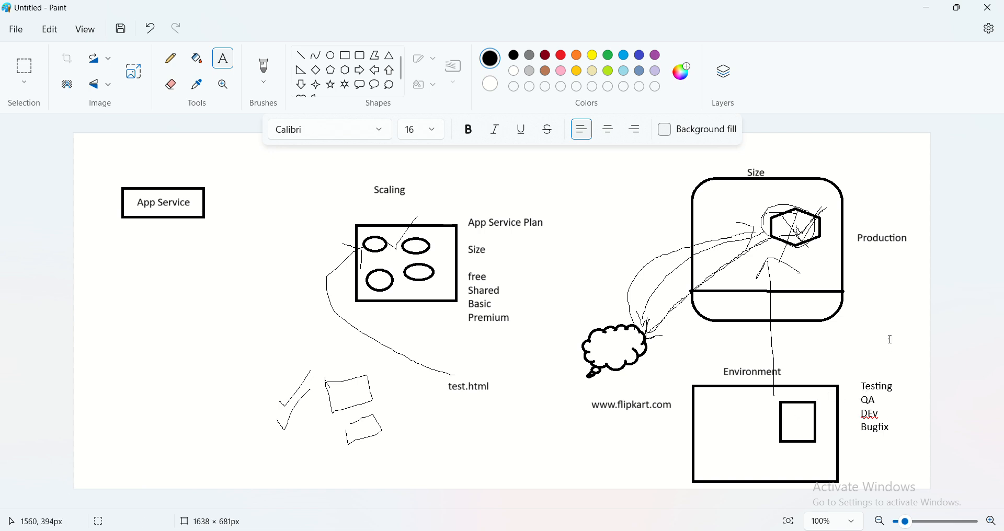
{"action": "key", "text": "ctrl+a"}
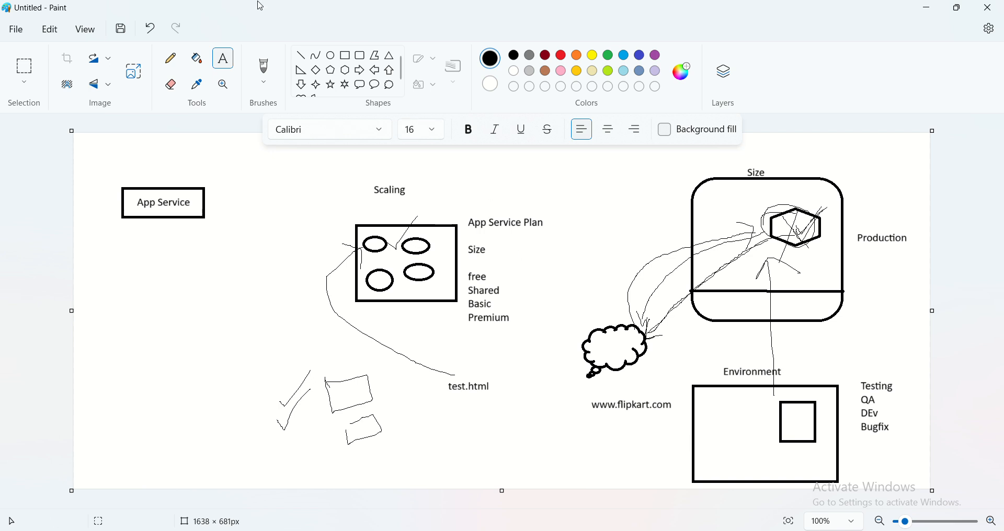
- Pencil a small circle with arrows to and from the Environment rectangle, and an arrow from the inner rectangle up to the hexagon
{"action": "left_click", "coordinate": [171, 58]}
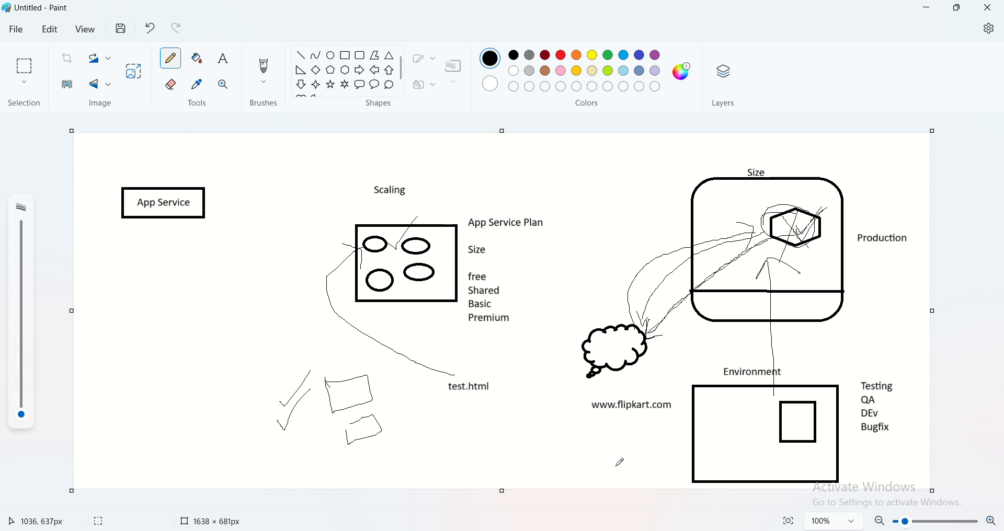
{"action": "mouse_move", "coordinate": [616, 466]}
{"action": "left_mouse_down"}
{"action": "mouse_move", "coordinate": [772, 428]}
{"action": "mouse_move", "coordinate": [756, 417]}
{"action": "mouse_move", "coordinate": [755, 455]}
{"action": "mouse_move", "coordinate": [641, 489]}
{"action": "mouse_move", "coordinate": [584, 478]}
{"action": "mouse_move", "coordinate": [593, 486]}
{"action": "mouse_move", "coordinate": [606, 474]}
{"action": "mouse_move", "coordinate": [589, 464]}
{"action": "mouse_move", "coordinate": [608, 467]}
{"action": "mouse_move", "coordinate": [617, 430]}
{"action": "left_mouse_up"}
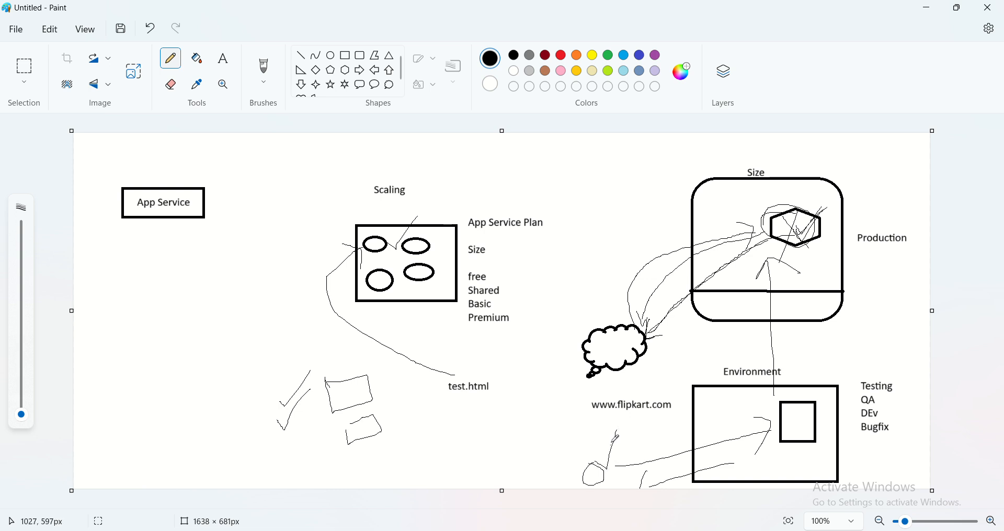
{"action": "mouse_move", "coordinate": [803, 413]}
{"action": "left_mouse_down"}
{"action": "mouse_move", "coordinate": [790, 243]}
{"action": "mouse_move", "coordinate": [786, 256]}
{"action": "mouse_move", "coordinate": [799, 241]}
{"action": "left_mouse_up"}
- Pencil a long line around the Production drawing from the canvas top down to the small circle, and a check mark above the Environment rectangle
{"action": "left_click_drag", "start_coordinate": [556, 142], "coordinate": [737, 134]}
{"action": "left_click_drag", "start_coordinate": [847, 134], "coordinate": [929, 384]}
{"action": "mouse_move", "coordinate": [606, 135]}
{"action": "left_mouse_down"}
{"action": "mouse_move", "coordinate": [556, 241]}
{"action": "mouse_move", "coordinate": [581, 462]}
{"action": "left_mouse_up"}
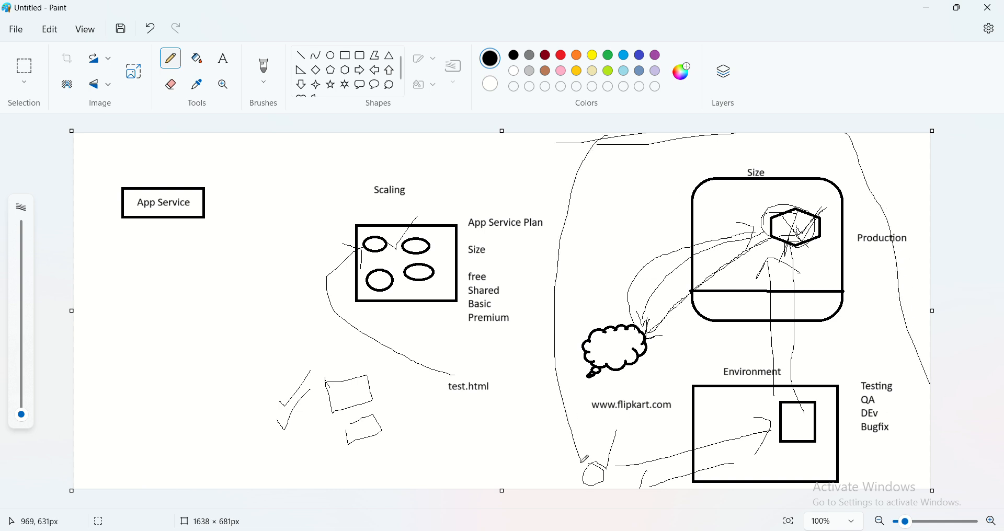
{"action": "mouse_move", "coordinate": [809, 373]}
{"action": "left_mouse_down"}
{"action": "mouse_move", "coordinate": [820, 385]}
{"action": "mouse_move", "coordinate": [829, 361]}
{"action": "left_mouse_up"}
- Draw a small thought-cloud callout below the App Service box and pencil an arrow from it up to the box
{"action": "left_click", "coordinate": [390, 85]}
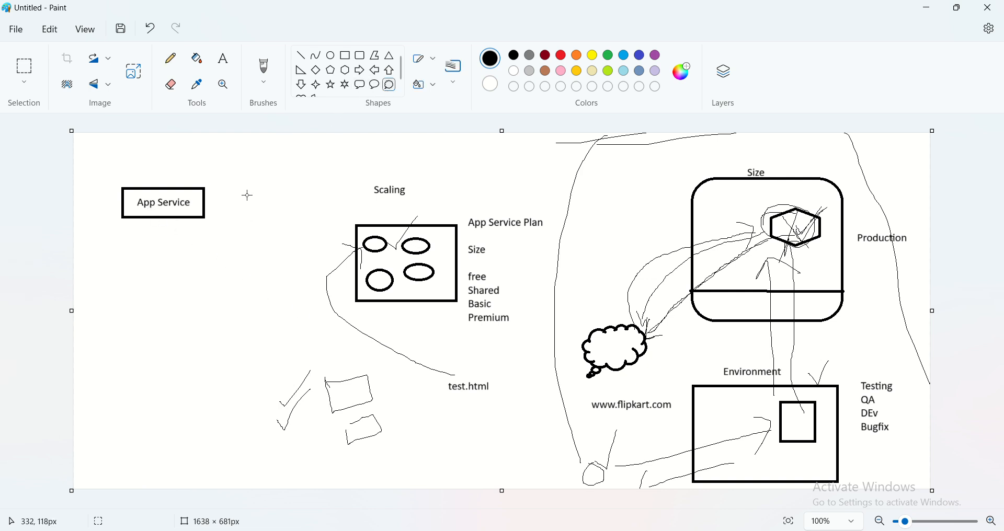
{"action": "left_click_drag", "start_coordinate": [203, 275], "coordinate": [256, 311]}
{"action": "left_click", "coordinate": [249, 336]}
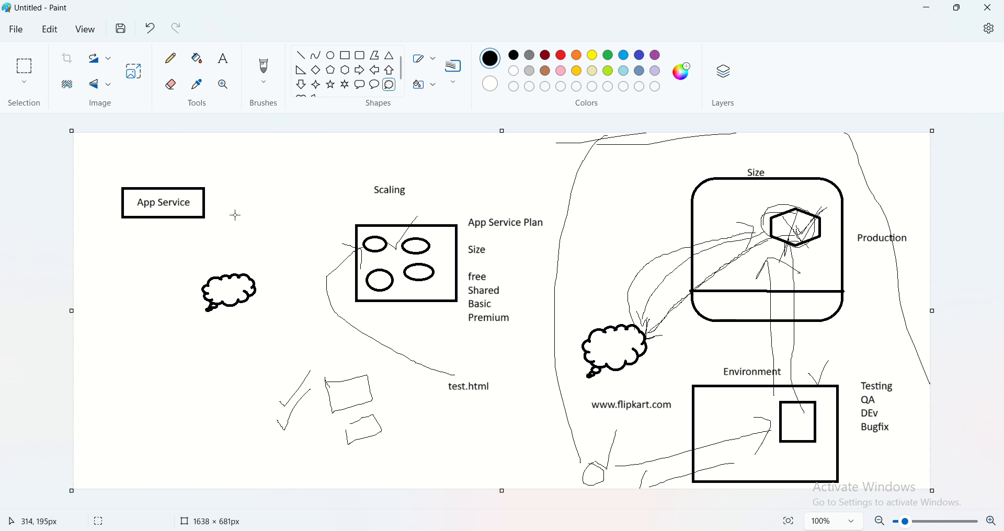
{"action": "left_click", "coordinate": [173, 59]}
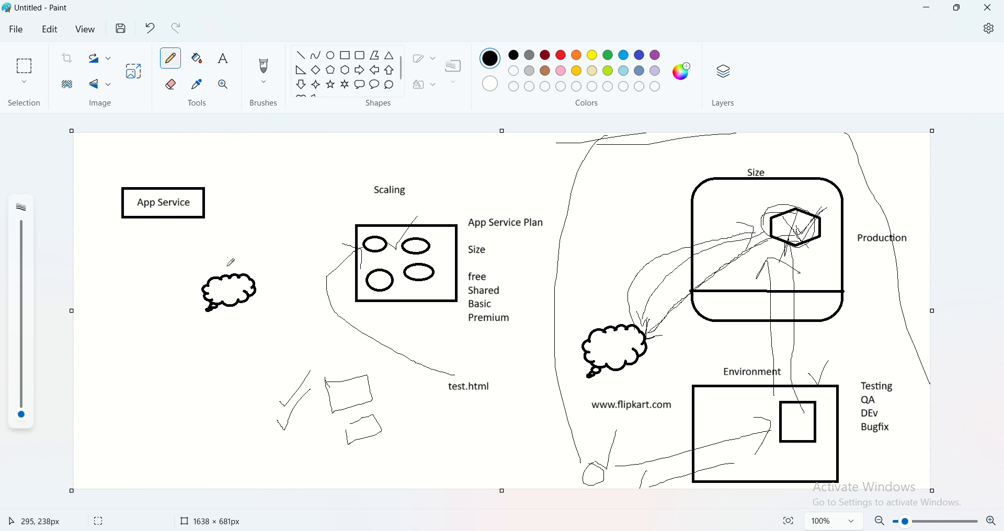
{"action": "mouse_move", "coordinate": [222, 274]}
{"action": "left_mouse_down"}
{"action": "mouse_move", "coordinate": [186, 220]}
{"action": "mouse_move", "coordinate": [184, 236]}
{"action": "left_mouse_up"}
- Add the label "Prod" to the right of the App Service box
{"action": "left_click", "coordinate": [221, 59]}
{"action": "left_click", "coordinate": [216, 201]}
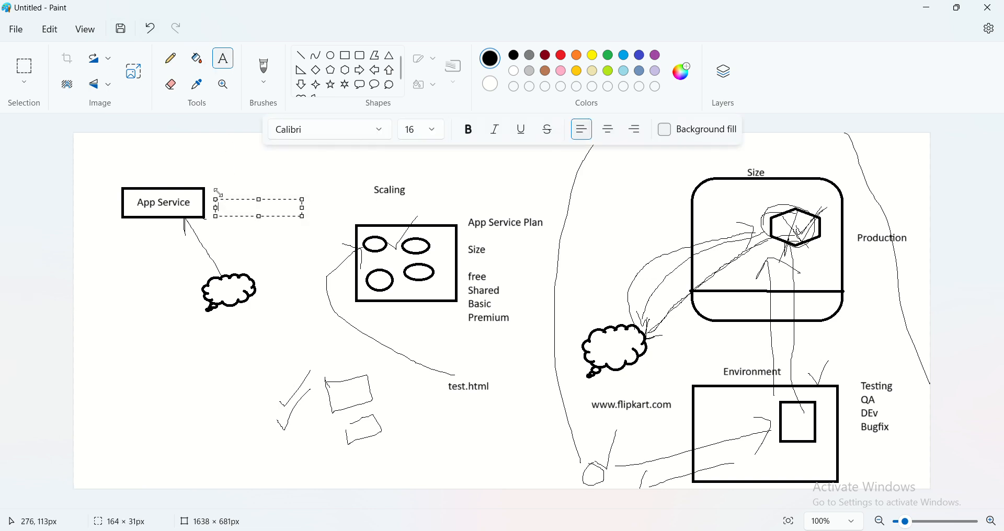
{"action": "type", "text": "Prod"}
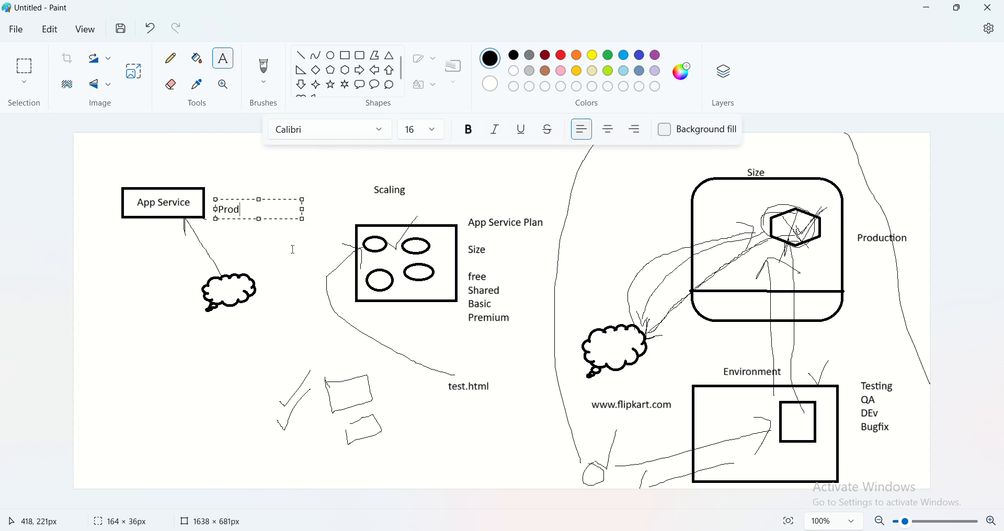
{"action": "left_click", "coordinate": [293, 250]}
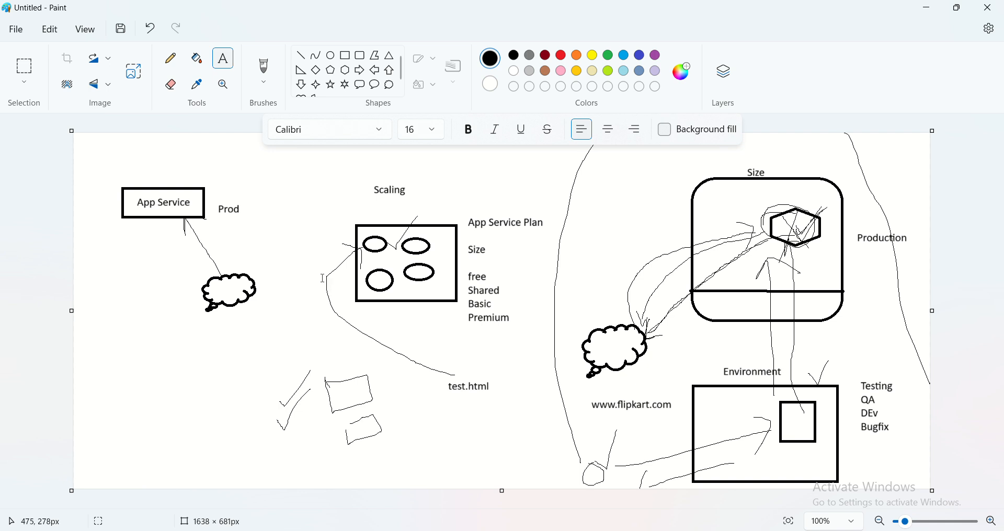
- Draw a small rectangle below the App Service box, beside the thought-cloud callout
{"action": "left_click", "coordinate": [345, 55]}
{"action": "left_click_drag", "start_coordinate": [121, 250], "coordinate": [186, 278]}
{"action": "left_click", "coordinate": [162, 287]}
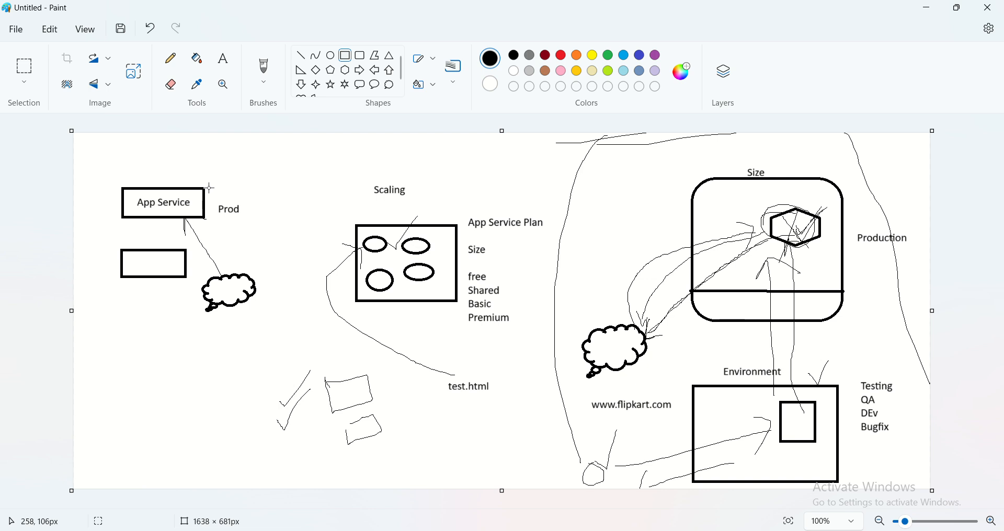
- Add the text "Deployment Slot" below the new rectangle, in the lower-left area of the canvas
{"action": "left_click", "coordinate": [223, 58]}
{"action": "left_click", "coordinate": [124, 361]}
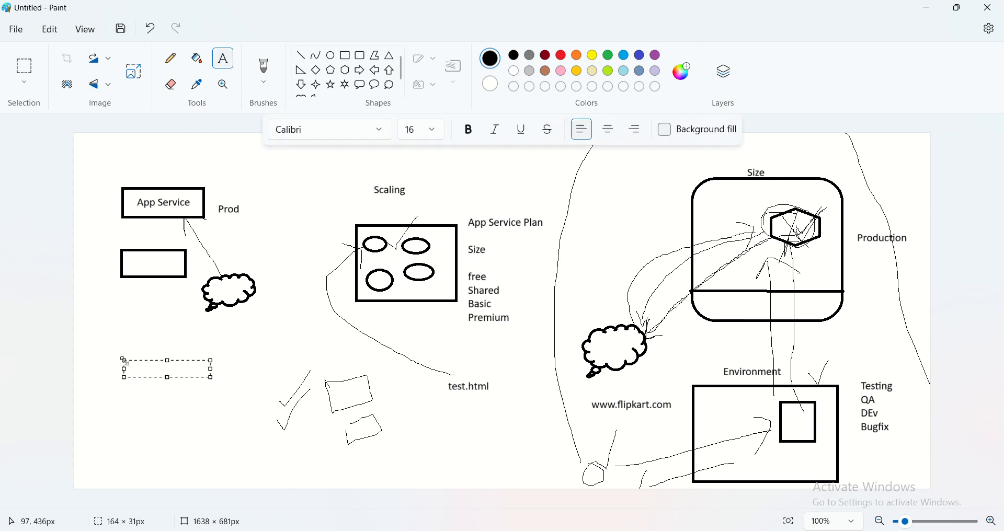
{"action": "type", "text": "Depl"}
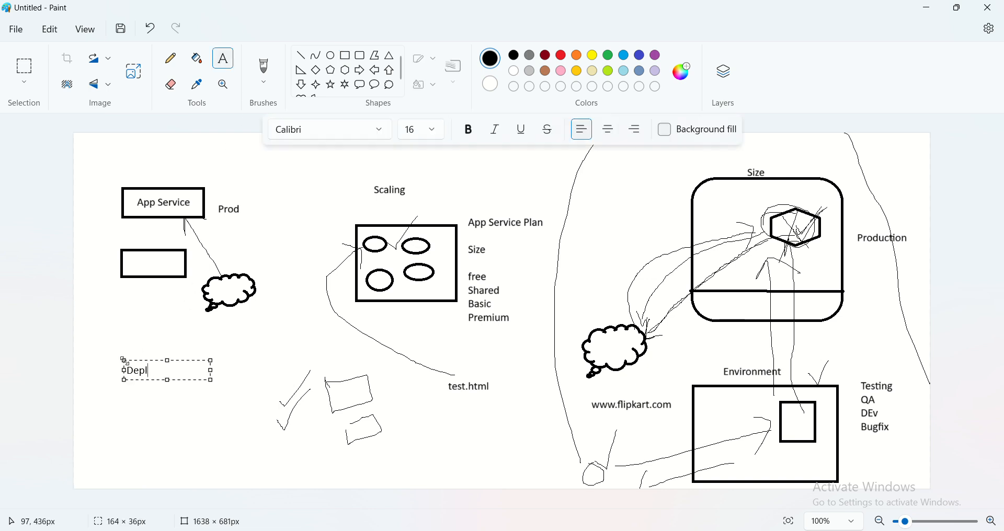
{"action": "type", "text": "oyment Slot"}
{"action": "left_click", "coordinate": [246, 342]}
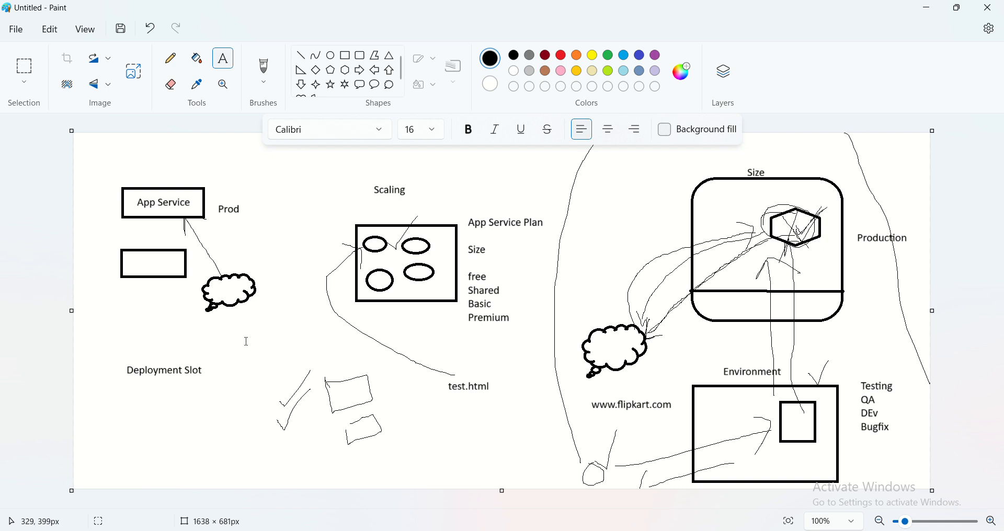
- Open a new blank Paint canvas and draw two rectangles, one above the other, on its right half
{"action": "key", "text": "super+r"}
{"action": "key", "text": "Return"}
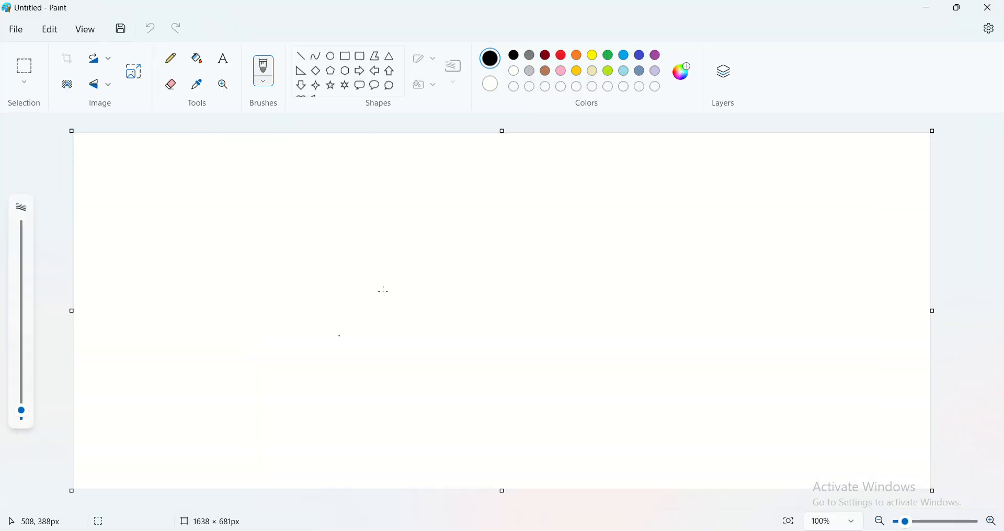
{"action": "left_click", "coordinate": [345, 55]}
{"action": "left_click_drag", "start_coordinate": [633, 159], "coordinate": [739, 218]}
{"action": "left_click_drag", "start_coordinate": [638, 269], "coordinate": [739, 344]}
- Label the upper rectangle "VM Prod" beside its right edge
{"action": "left_click", "coordinate": [223, 58]}
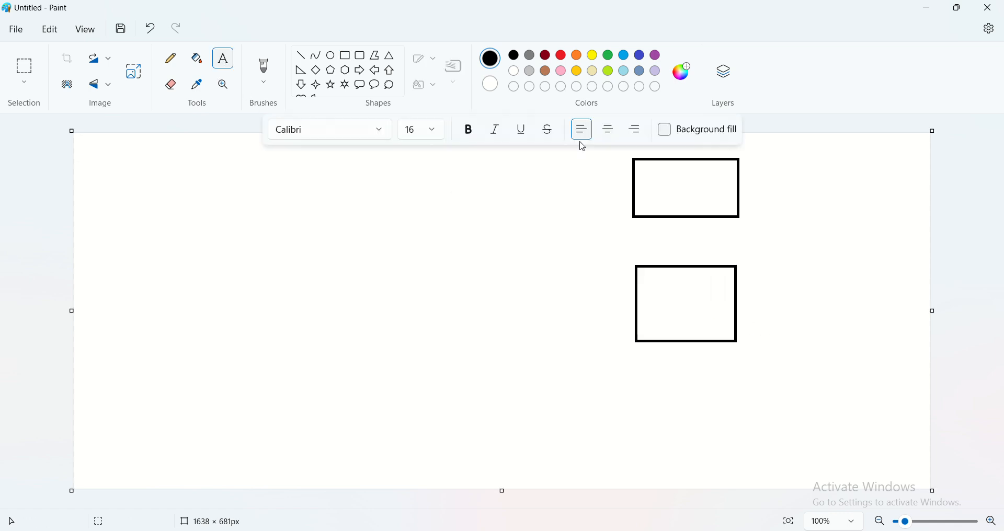
{"action": "left_click", "coordinate": [742, 159]}
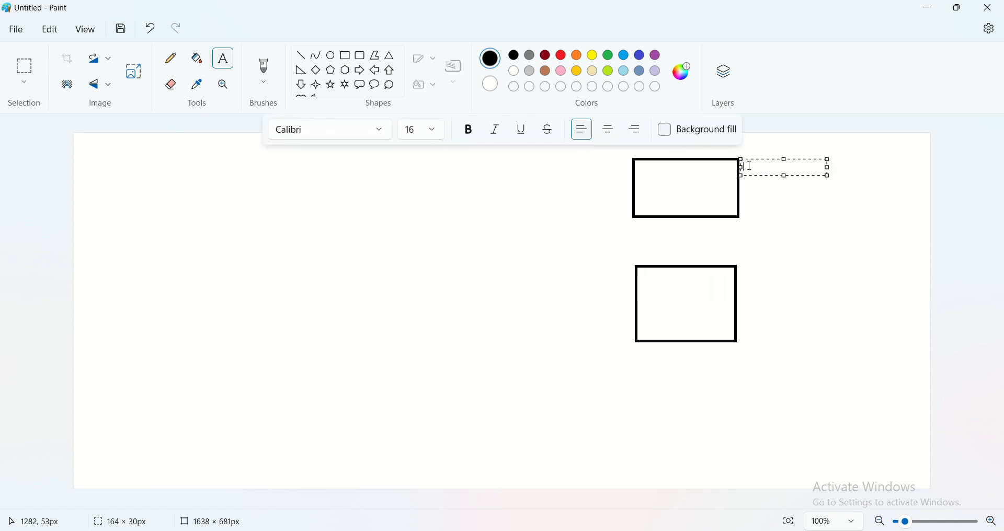
{"action": "type", "text": "VM Prid"}
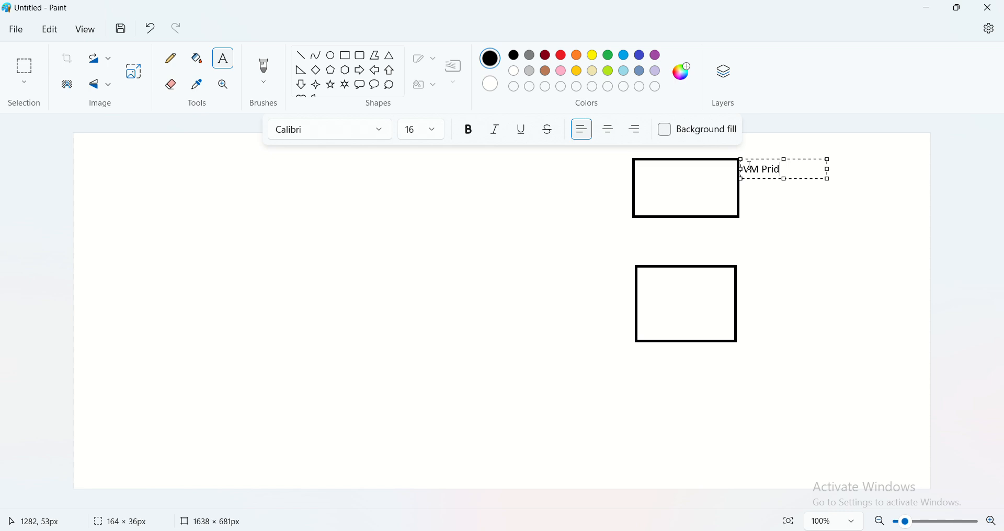
{"action": "key", "text": "BackSpace"}
{"action": "key", "text": "BackSpace"}
{"action": "type", "text": "od"}
{"action": "left_click", "coordinate": [746, 296]}
- Label the lower rectangle "VM Test" beside its right edge
{"action": "left_click", "coordinate": [741, 288]}
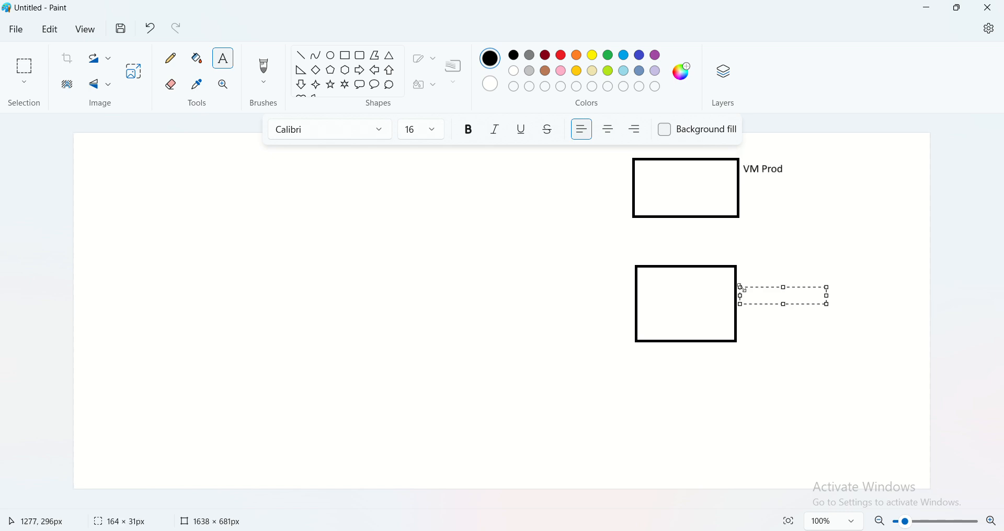
{"action": "type", "text": "VM Test"}
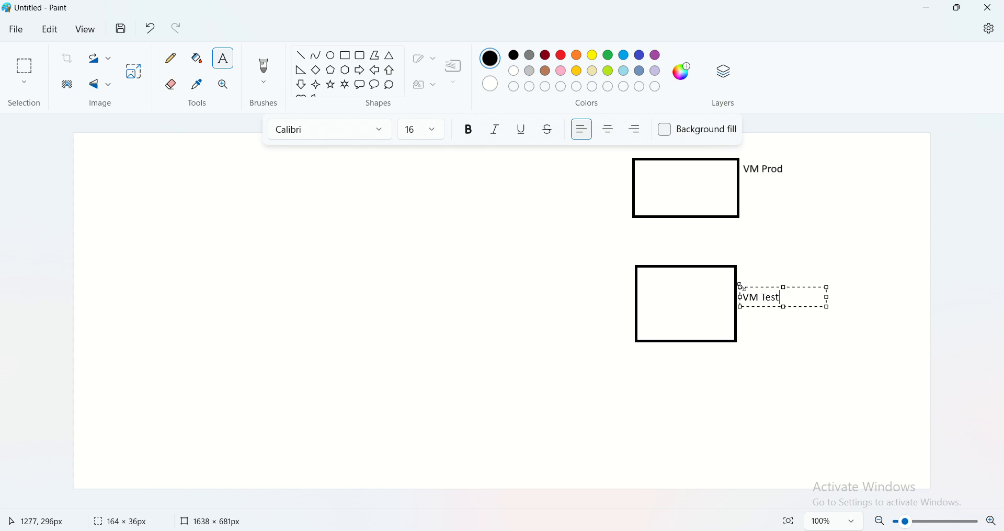
{"action": "left_click", "coordinate": [575, 280]}
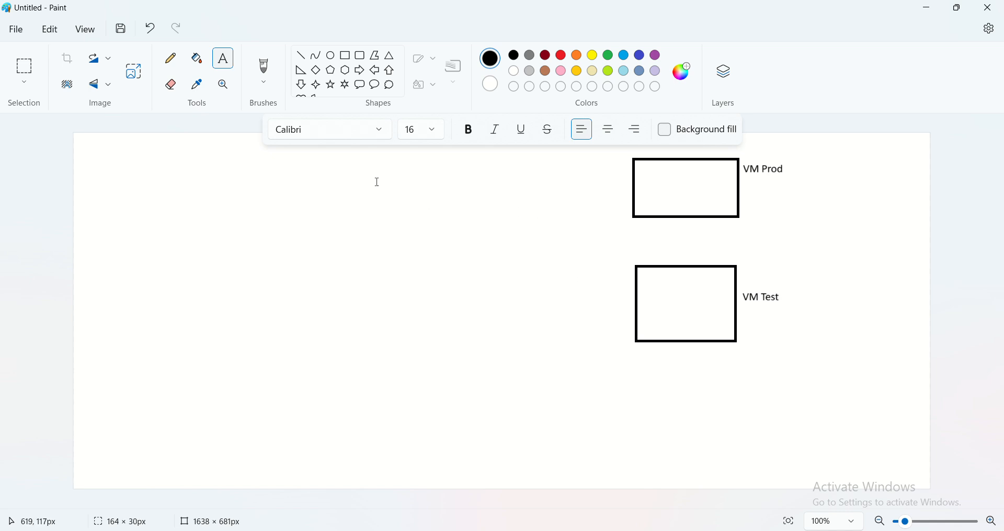
- Draw a large rectangle in the upper-left area of the canvas, opposite the VM Prod box
{"action": "left_click", "coordinate": [331, 56]}
{"action": "left_click", "coordinate": [349, 58]}
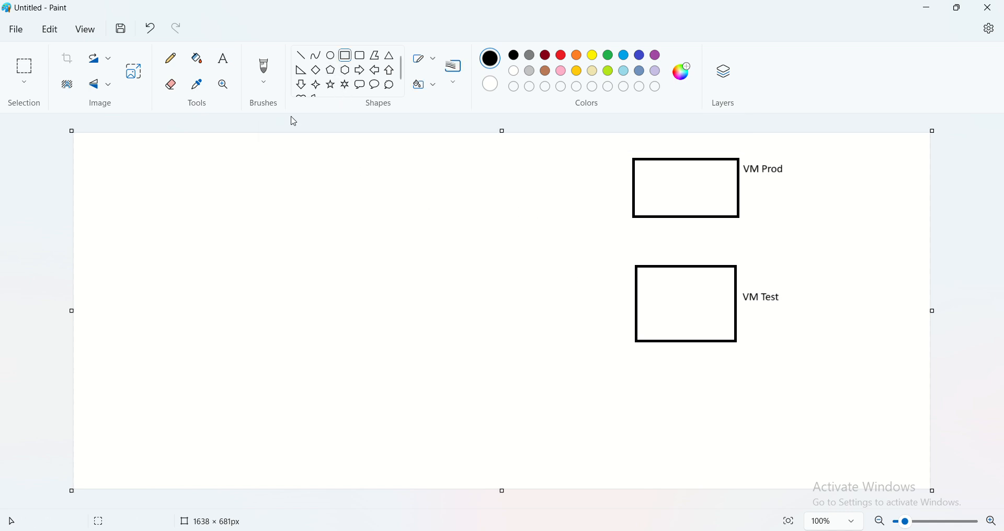
{"action": "left_click_drag", "start_coordinate": [127, 170], "coordinate": [249, 263]}
{"action": "left_click", "coordinate": [303, 268]}
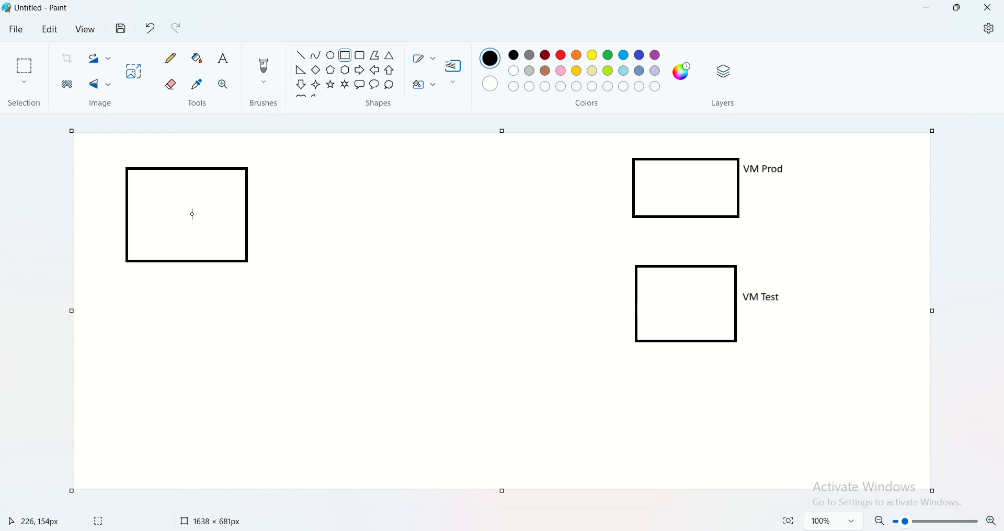
- Draw three small circles inside the large left rectangle, two side by side and a smaller one beneath them
{"action": "left_click", "coordinate": [331, 55]}
{"action": "left_click_drag", "start_coordinate": [152, 185], "coordinate": [188, 238]}
{"action": "left_click", "coordinate": [201, 224]}
{"action": "left_click", "coordinate": [203, 233]}
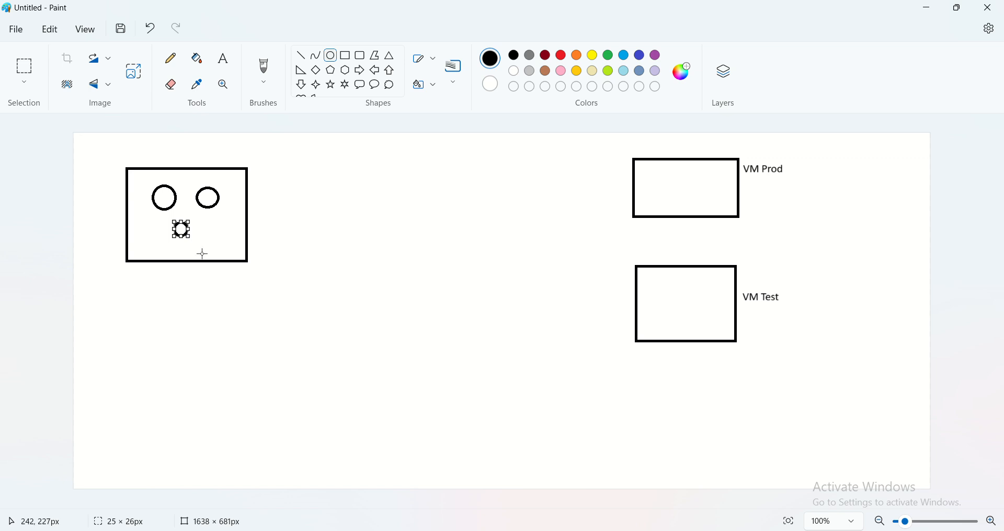
{"action": "left_click", "coordinate": [219, 244]}
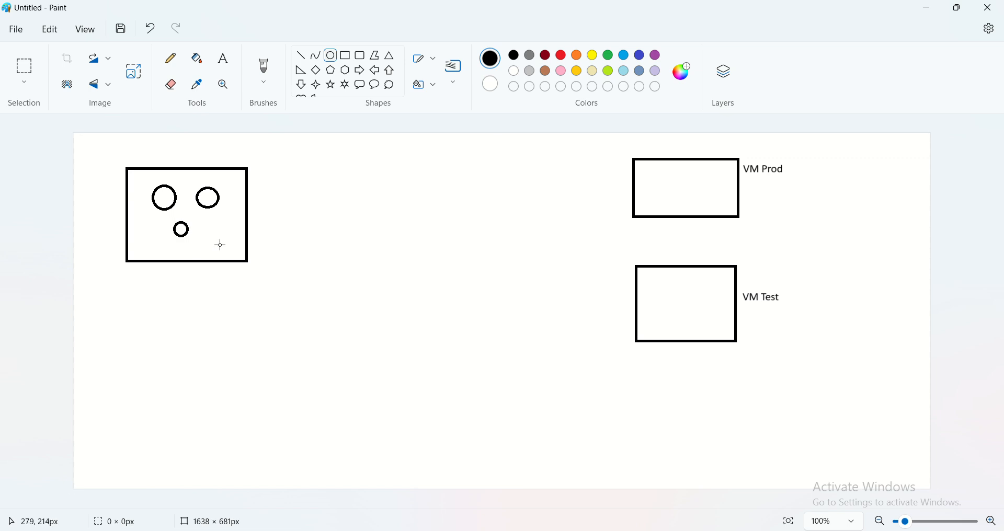
- Number the three circles 1, 2 and 3 with text labels beside them
{"action": "left_click", "coordinate": [223, 59]}
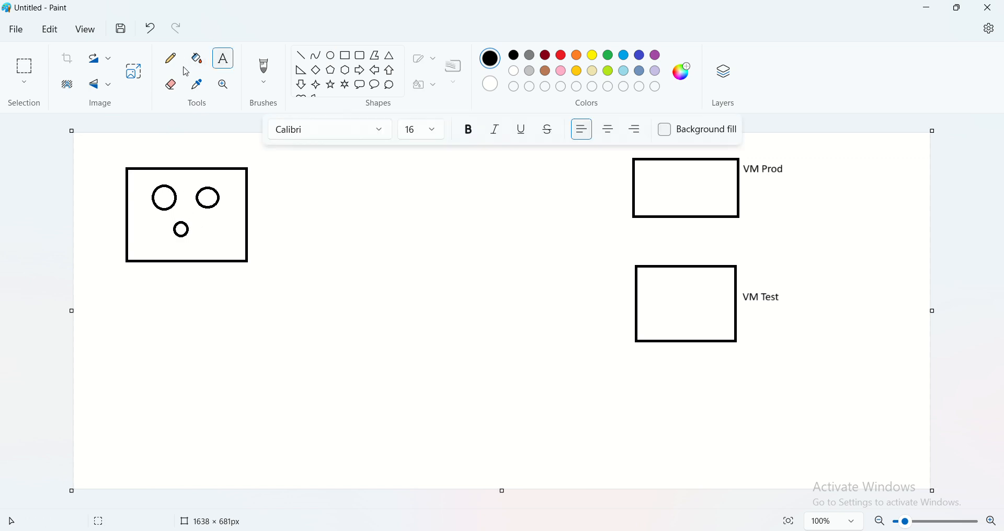
{"action": "left_click", "coordinate": [159, 176]}
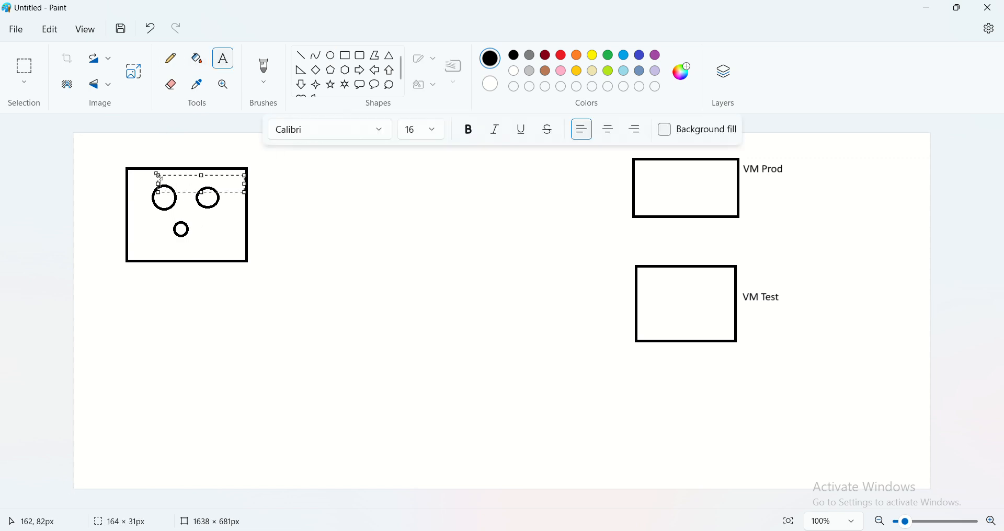
{"action": "left_click", "coordinate": [164, 221]}
{"action": "left_click", "coordinate": [200, 178]}
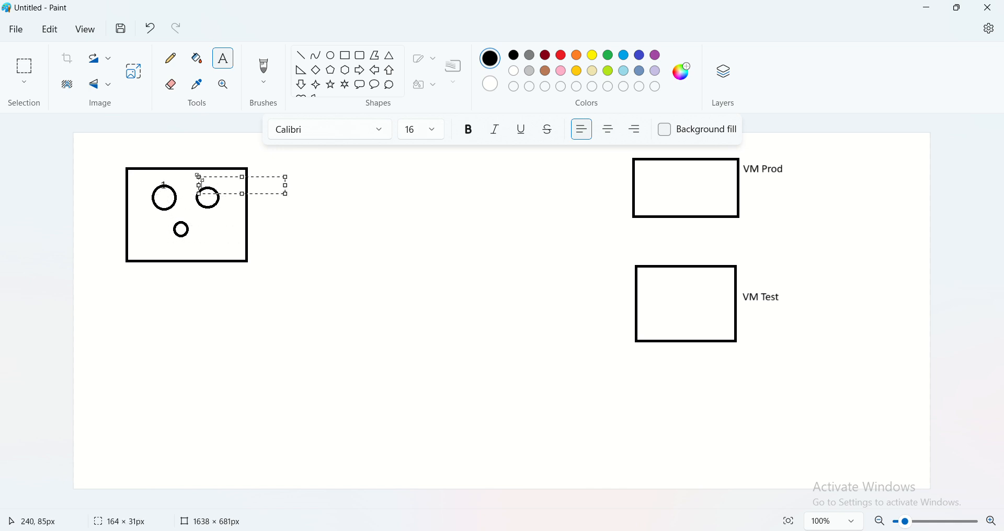
{"action": "type", "text": "2"}
{"action": "left_click", "coordinate": [161, 237]}
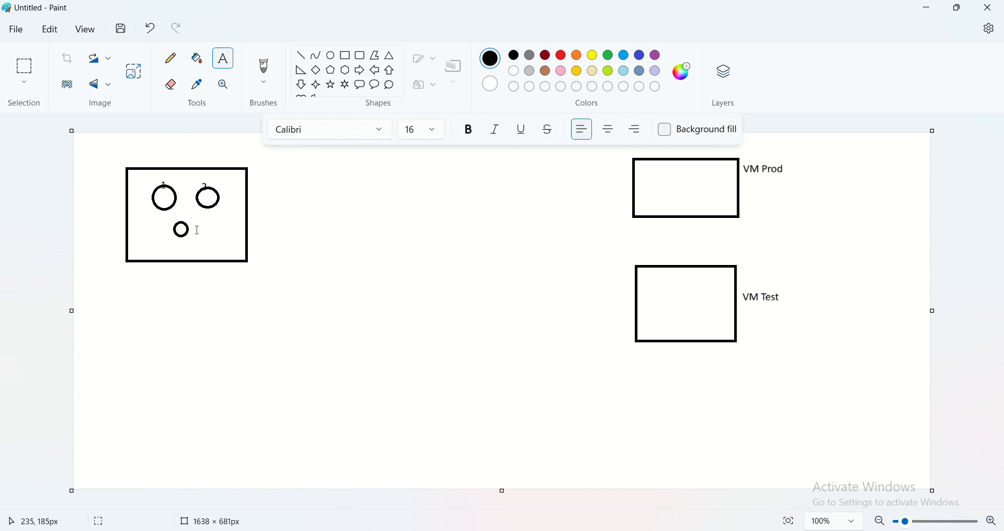
{"action": "left_click", "coordinate": [198, 230]}
{"action": "type", "text": "3"}
{"action": "left_click", "coordinate": [307, 287]}
- Add the label "App service" just above the top edge of the rectangle containing the circles
{"action": "left_click", "coordinate": [198, 156]}
{"action": "type", "text": "App"}
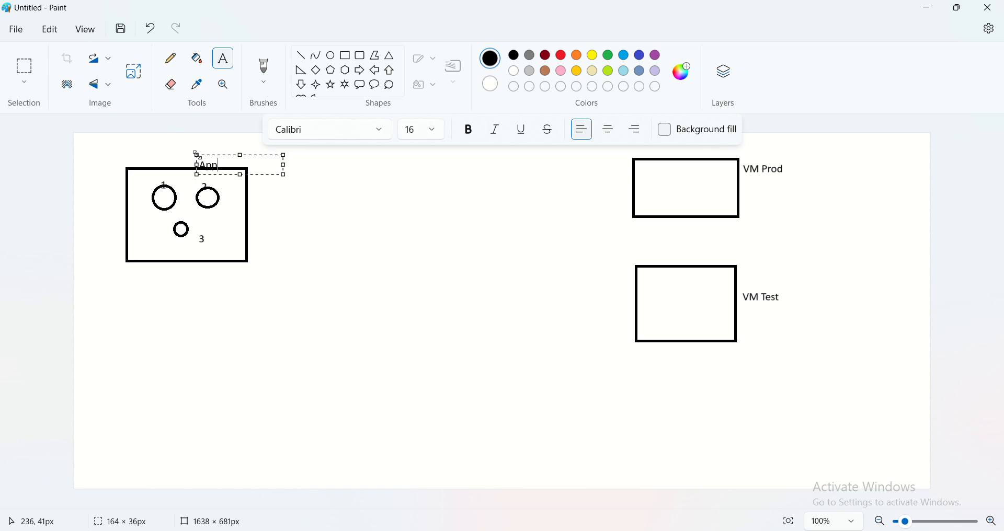
{"action": "type", "text": " service"}
{"action": "left_click_drag", "start_coordinate": [217, 156], "coordinate": [218, 148]}
{"action": "left_click", "coordinate": [276, 234]}
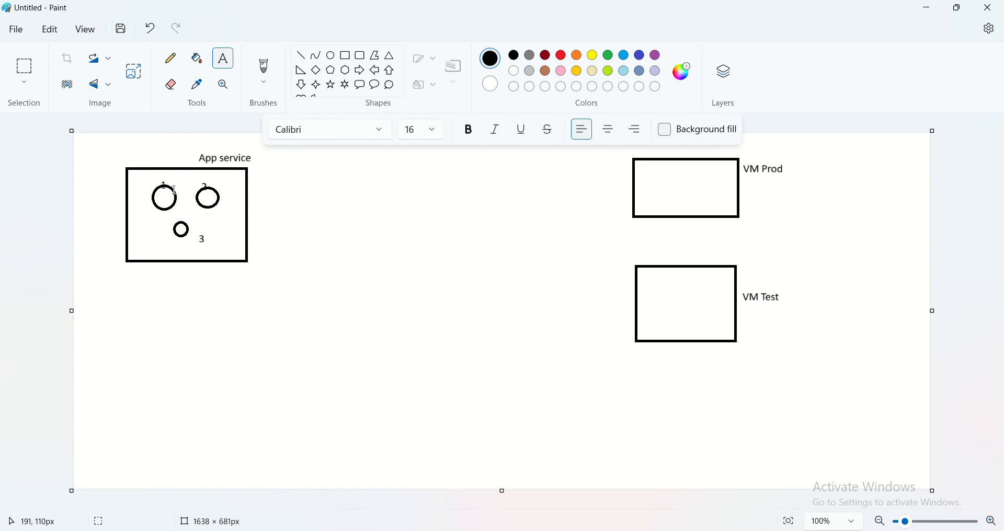
- Add two "Slots" labels inside the App service rectangle, one below circle 2 and one near the lower-left corner
{"action": "left_click", "coordinate": [214, 213]}
{"action": "type", "text": "Slots"}
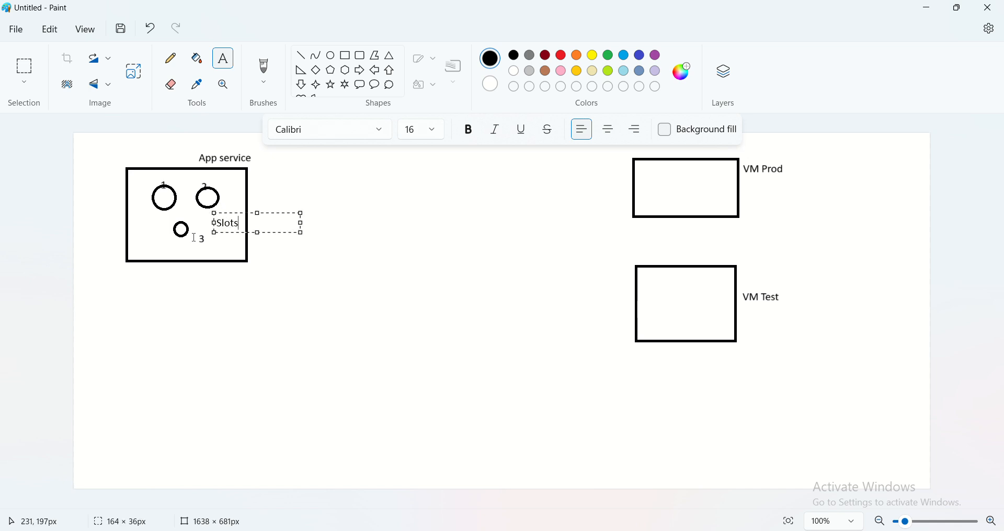
{"action": "left_click", "coordinate": [160, 249]}
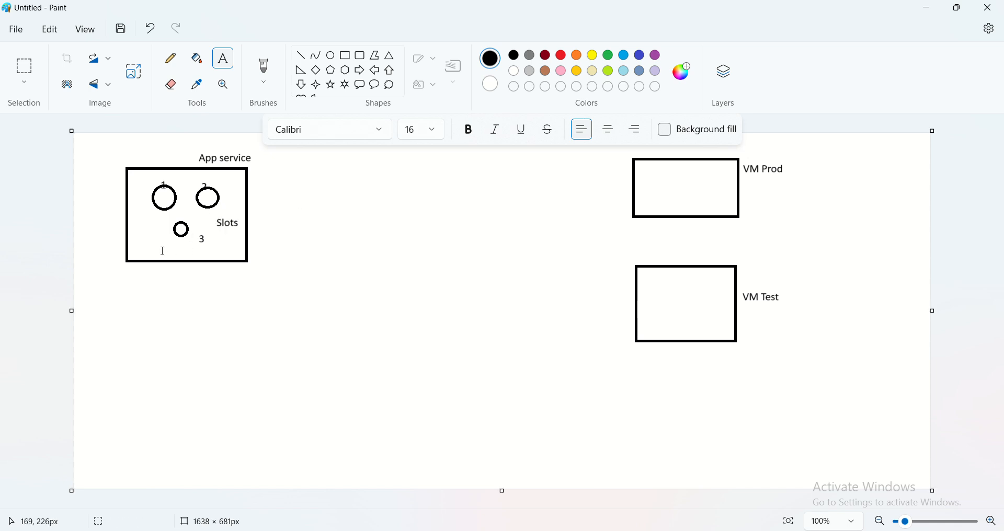
{"action": "left_click", "coordinate": [146, 246]}
{"action": "type", "text": "Slots"}
{"action": "left_click", "coordinate": [240, 347]}
- Pencil an arrow from circle 1 out past the App service rectangle and label its tip "Main Slot/App service" on one line
{"action": "left_click", "coordinate": [170, 58]}
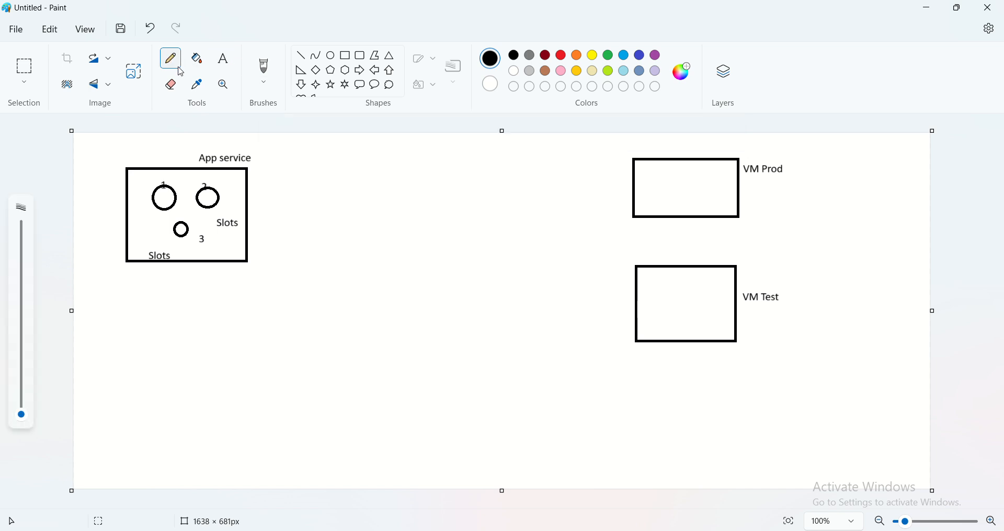
{"action": "mouse_move", "coordinate": [168, 189]}
{"action": "left_mouse_down"}
{"action": "mouse_move", "coordinate": [246, 168]}
{"action": "mouse_move", "coordinate": [332, 166]}
{"action": "mouse_move", "coordinate": [331, 195]}
{"action": "left_mouse_up"}
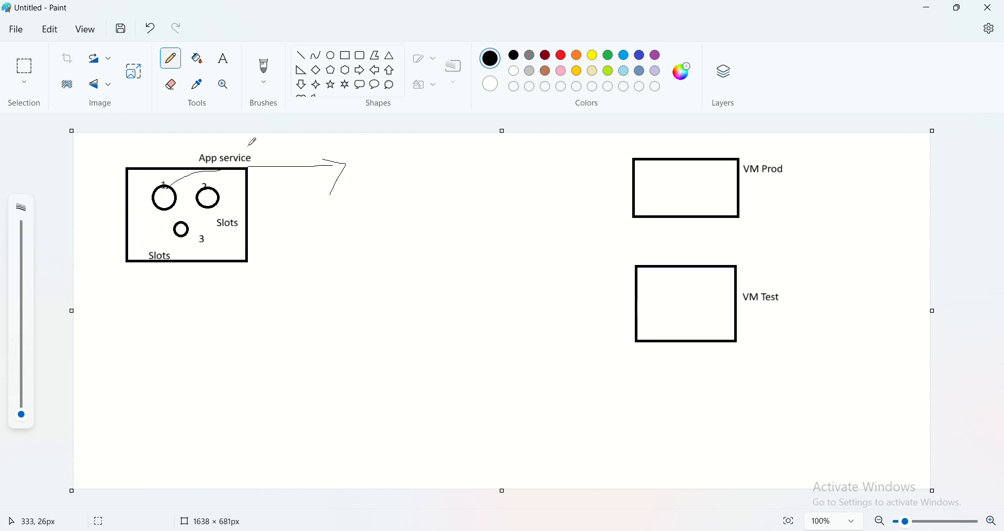
{"action": "left_click", "coordinate": [229, 67]}
{"action": "left_click", "coordinate": [355, 171]}
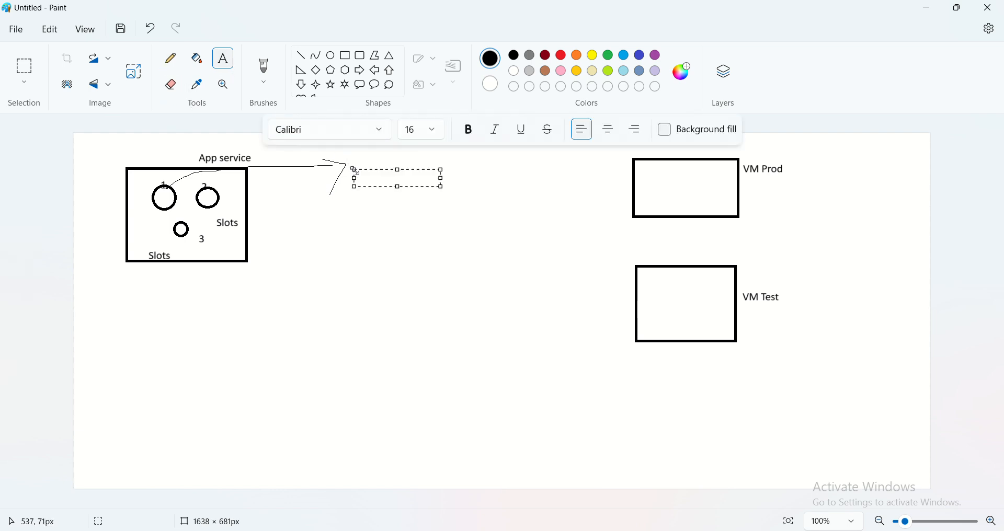
{"action": "type", "text": "Main"}
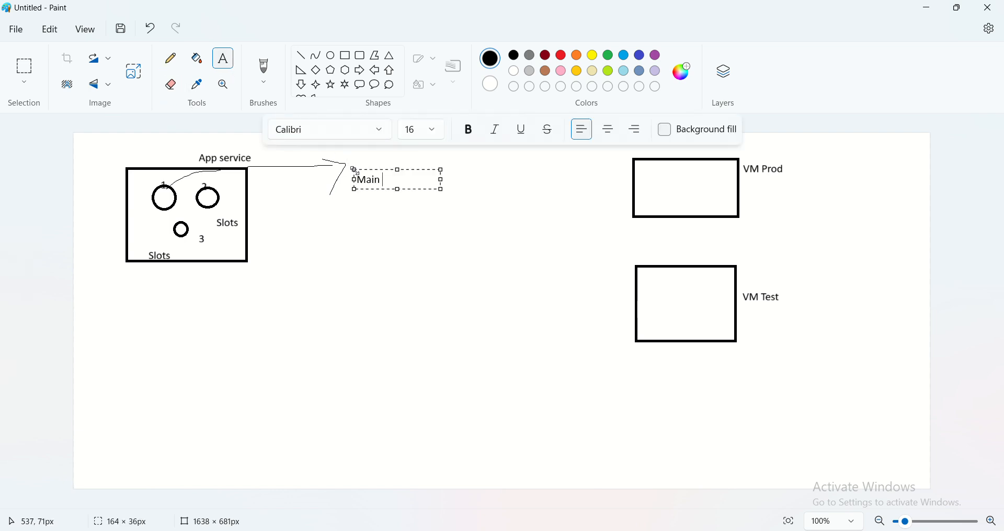
{"action": "type", "text": " Slot/App serv"}
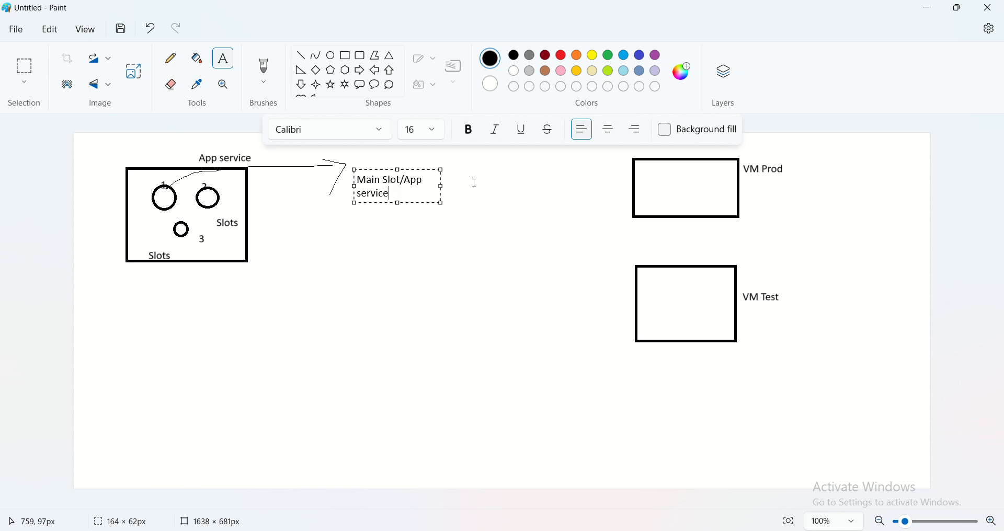
{"action": "type", "text": "ice"}
{"action": "left_click_drag", "start_coordinate": [444, 186], "coordinate": [573, 186]}
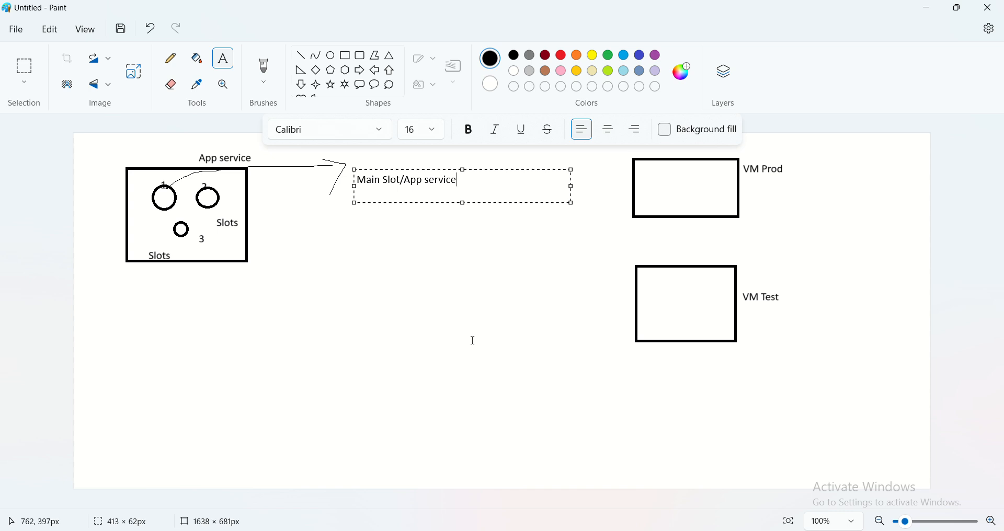
{"action": "left_click", "coordinate": [449, 322]}
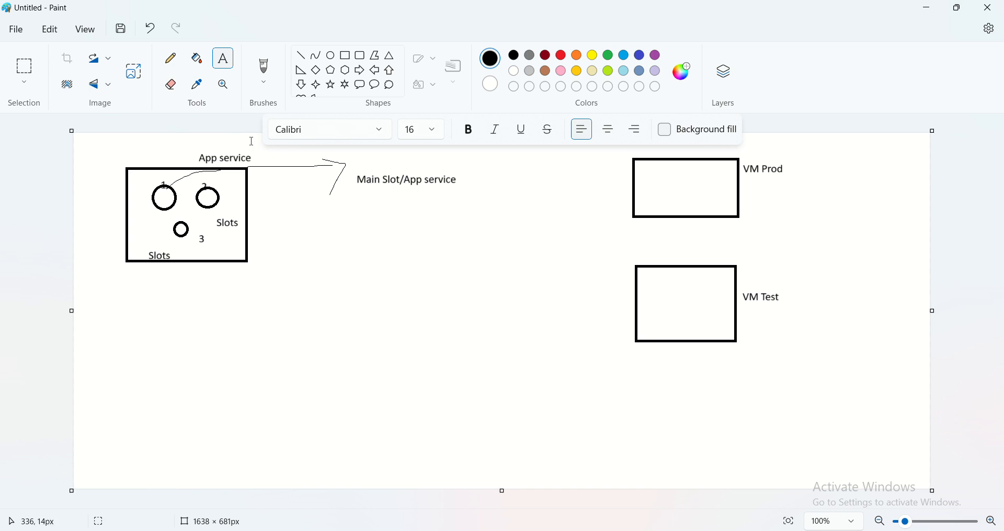
- Draw a large ellipse below the Main Slot label and pencil a curved arrow from it around to circle 1
{"action": "left_click", "coordinate": [330, 55]}
{"action": "left_click_drag", "start_coordinate": [309, 273], "coordinate": [390, 342]}
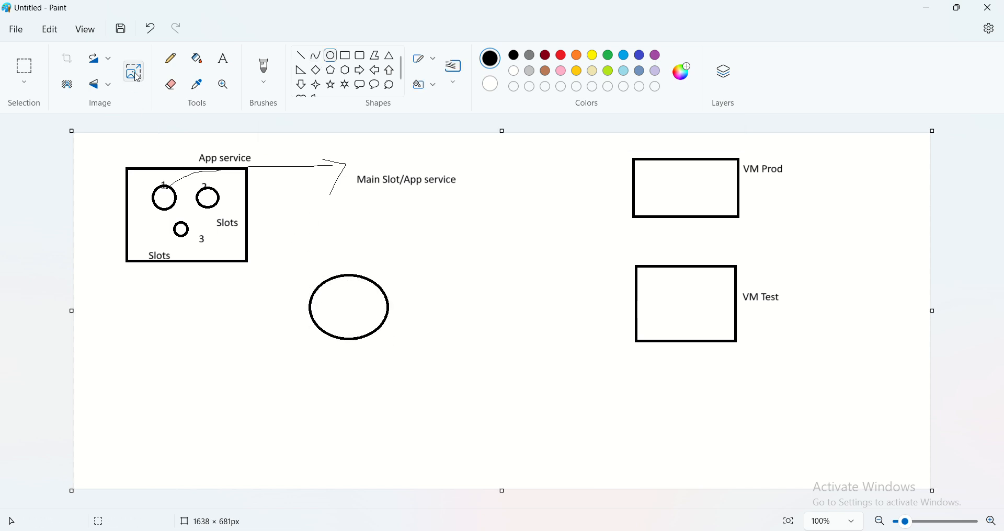
{"action": "left_click", "coordinate": [172, 59]}
{"action": "mouse_move", "coordinate": [310, 297]}
{"action": "left_mouse_down"}
{"action": "mouse_move", "coordinate": [296, 307]}
{"action": "mouse_move", "coordinate": [89, 289]}
{"action": "mouse_move", "coordinate": [142, 204]}
{"action": "mouse_move", "coordinate": [160, 206]}
{"action": "mouse_move", "coordinate": [151, 231]}
{"action": "left_mouse_up"}
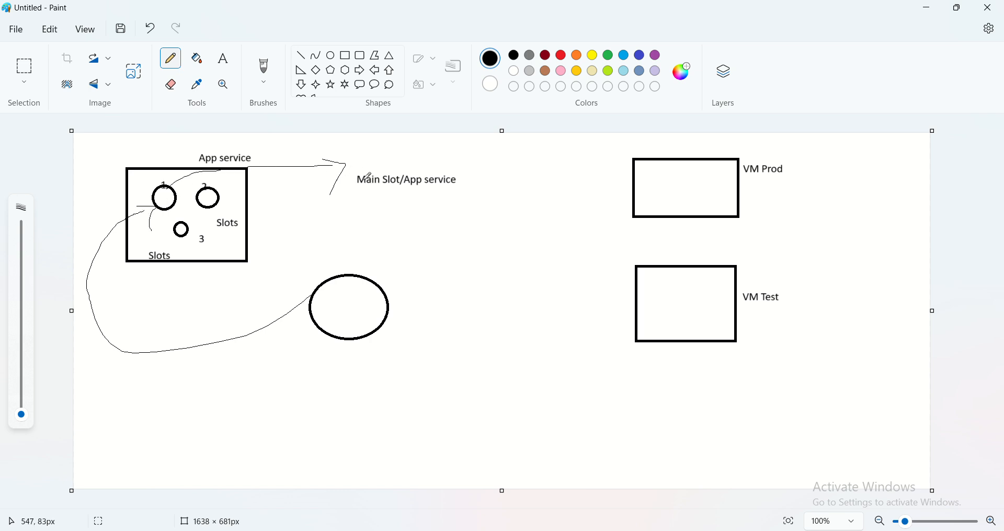
- Draw a small thought-cloud callout at the arrow tip, just above the "Main Slot/App service" label
{"action": "left_click", "coordinate": [390, 85]}
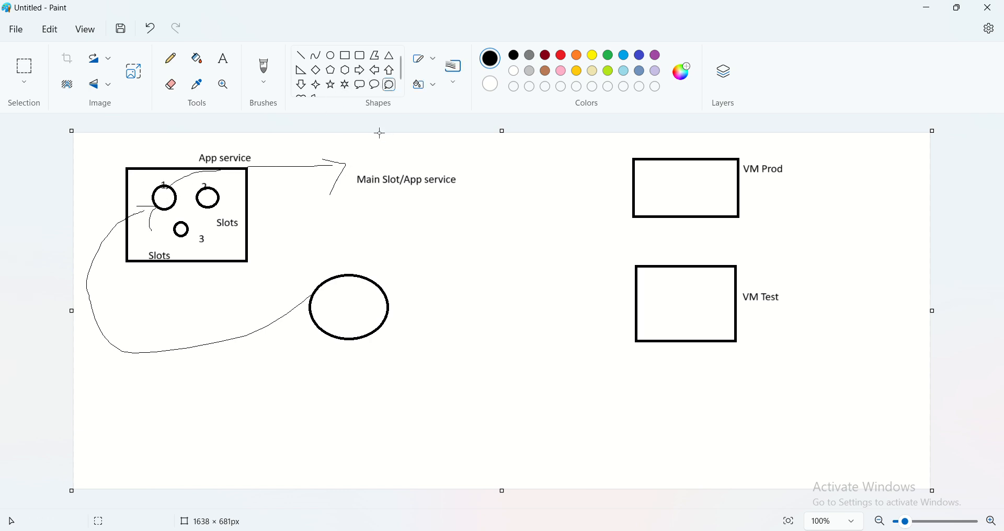
{"action": "left_click_drag", "start_coordinate": [355, 146], "coordinate": [381, 173]}
{"action": "left_click", "coordinate": [335, 190]}
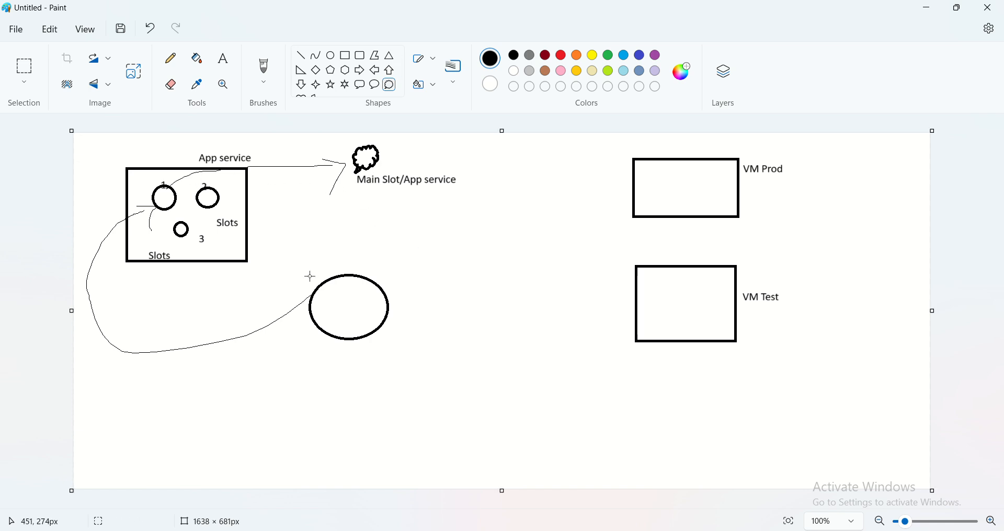
- Pencil two arrows from the large ellipse up to circle 2 and add small marks beside circle 1
{"action": "left_click", "coordinate": [172, 60]}
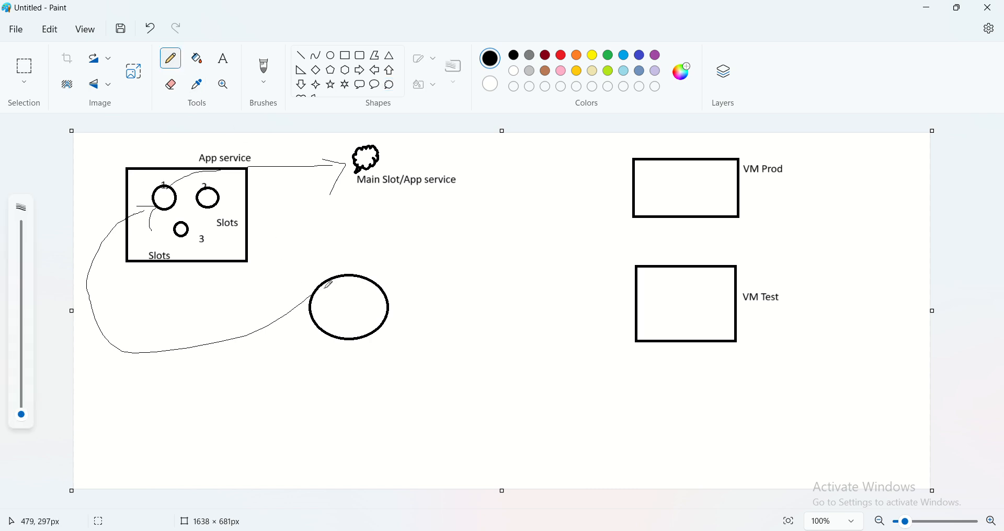
{"action": "mouse_move", "coordinate": [324, 288]}
{"action": "left_mouse_down"}
{"action": "mouse_move", "coordinate": [254, 256]}
{"action": "mouse_move", "coordinate": [220, 205]}
{"action": "mouse_move", "coordinate": [220, 215]}
{"action": "mouse_move", "coordinate": [231, 202]}
{"action": "left_mouse_up"}
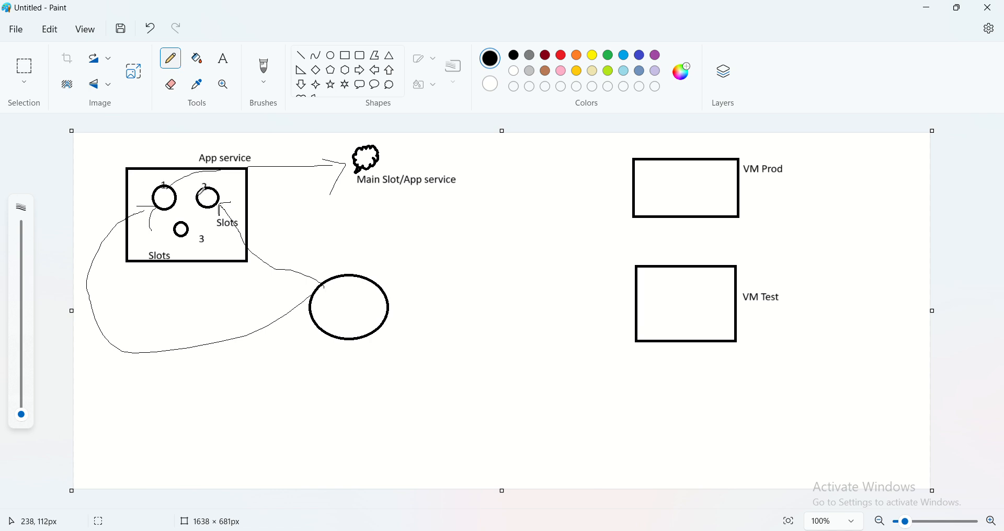
{"action": "left_click_drag", "start_coordinate": [286, 156], "coordinate": [317, 148]}
{"action": "mouse_move", "coordinate": [337, 301]}
{"action": "left_mouse_down"}
{"action": "mouse_move", "coordinate": [247, 244]}
{"action": "mouse_move", "coordinate": [218, 210]}
{"action": "left_mouse_up"}
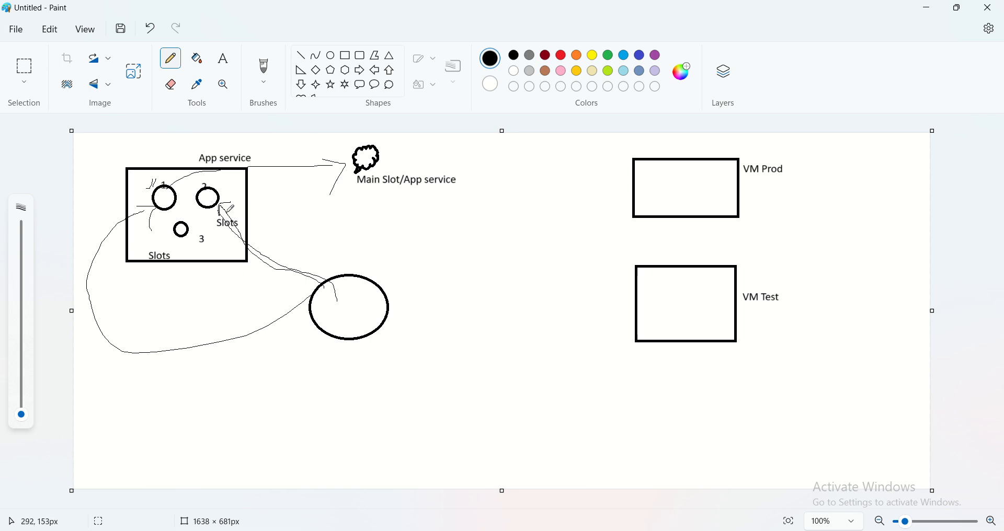
- Pencil arrows from circles 2 and 3 out past the App service rectangle and sketch a small page at the lower arrow's tip
{"action": "mouse_move", "coordinate": [222, 201]}
{"action": "left_mouse_down"}
{"action": "mouse_move", "coordinate": [277, 204]}
{"action": "mouse_move", "coordinate": [264, 211]}
{"action": "left_mouse_up"}
{"action": "mouse_move", "coordinate": [193, 231]}
{"action": "left_mouse_down"}
{"action": "mouse_move", "coordinate": [280, 231]}
{"action": "mouse_move", "coordinate": [275, 248]}
{"action": "mouse_move", "coordinate": [325, 245]}
{"action": "mouse_move", "coordinate": [319, 220]}
{"action": "mouse_move", "coordinate": [294, 218]}
{"action": "mouse_move", "coordinate": [312, 233]}
{"action": "left_mouse_up"}
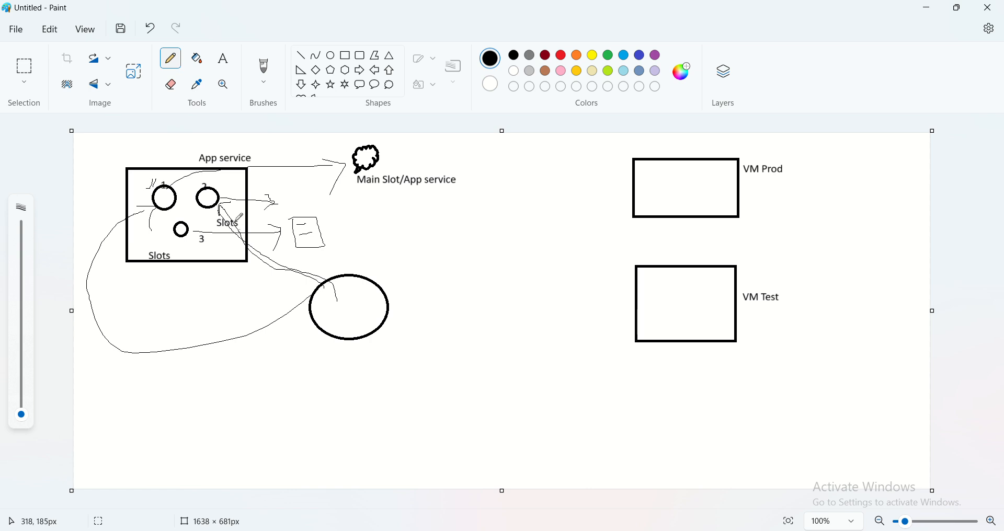
- Add check marks near circles 2 and 3 and inside the large ellipse, with more arrows from the ellipse to both circles
{"action": "left_click_drag", "start_coordinate": [233, 183], "coordinate": [231, 201]}
{"action": "mouse_move", "coordinate": [352, 307]}
{"action": "left_mouse_down"}
{"action": "mouse_move", "coordinate": [369, 289]}
{"action": "mouse_move", "coordinate": [290, 260]}
{"action": "mouse_move", "coordinate": [230, 213]}
{"action": "left_mouse_up"}
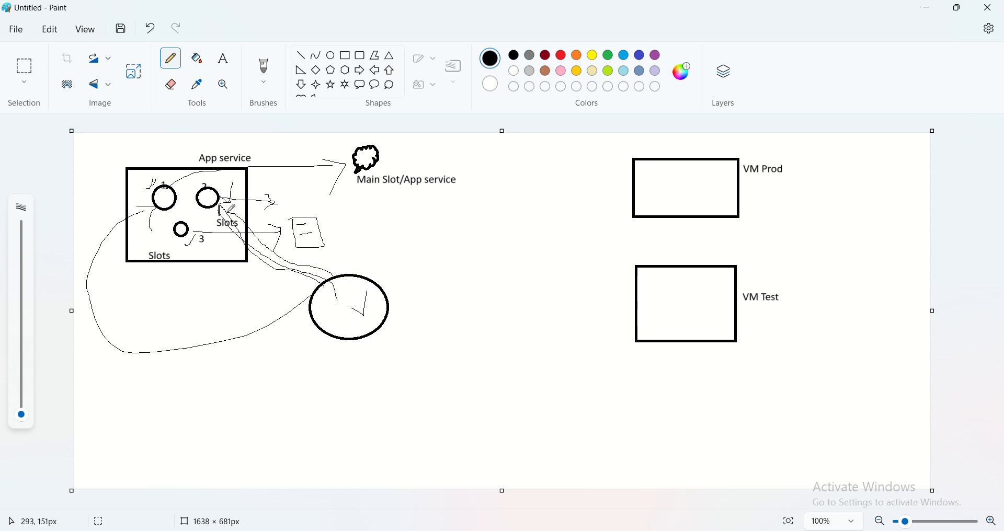
{"action": "mouse_move", "coordinate": [323, 289]}
{"action": "left_mouse_down"}
{"action": "mouse_move", "coordinate": [263, 256]}
{"action": "mouse_move", "coordinate": [189, 237]}
{"action": "mouse_move", "coordinate": [193, 258]}
{"action": "left_mouse_up"}
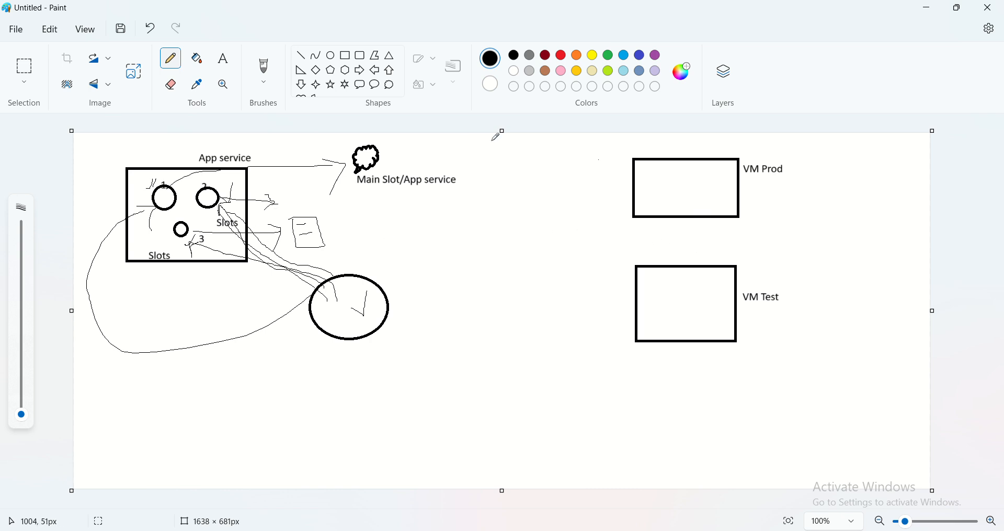
- Draw a thought-cloud callout of about 78 × 80 px beside the VM Prod rectangle and pencil an arrow from it into the rectangle
{"action": "left_click", "coordinate": [389, 85]}
{"action": "left_click_drag", "start_coordinate": [534, 189], "coordinate": [579, 235]}
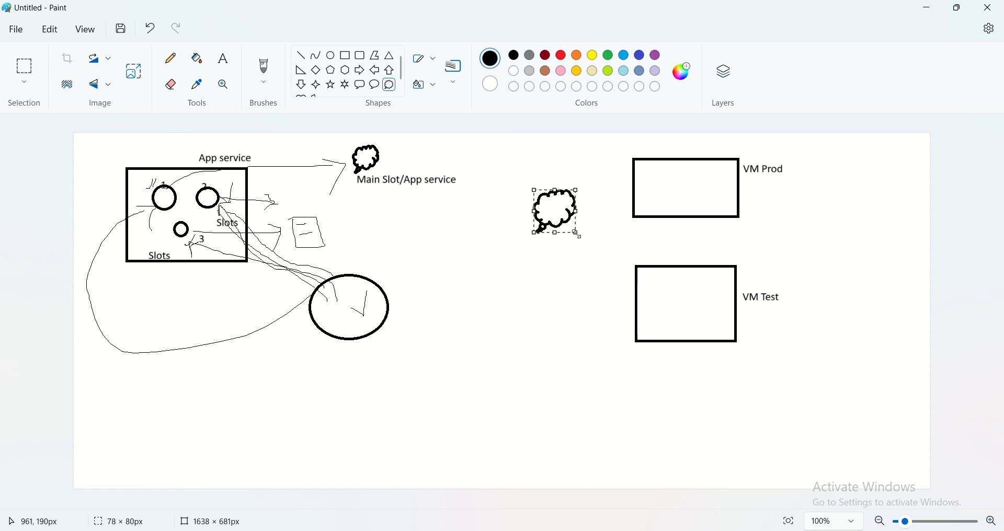
{"action": "left_click", "coordinate": [170, 59]}
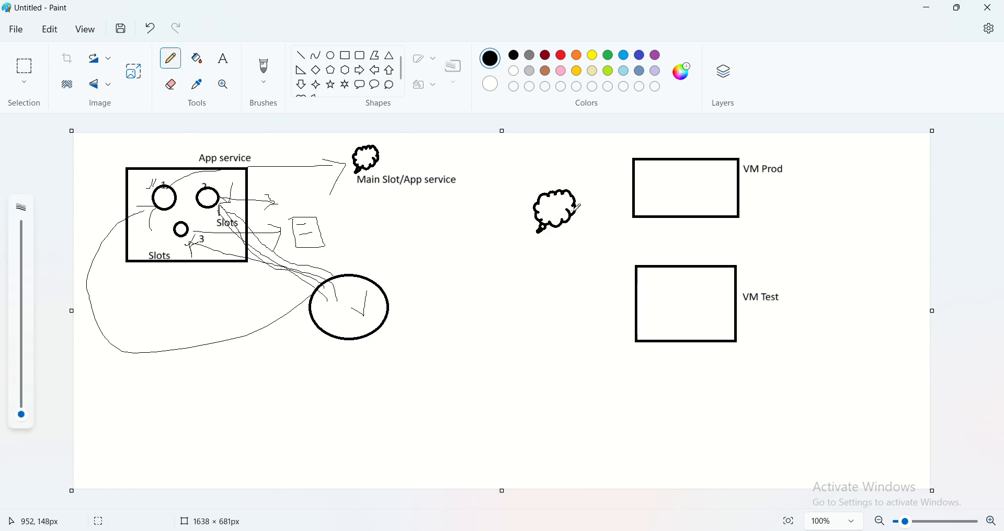
{"action": "mouse_move", "coordinate": [575, 208]}
{"action": "left_mouse_down"}
{"action": "mouse_move", "coordinate": [639, 196]}
{"action": "mouse_move", "coordinate": [625, 237]}
{"action": "left_mouse_up"}
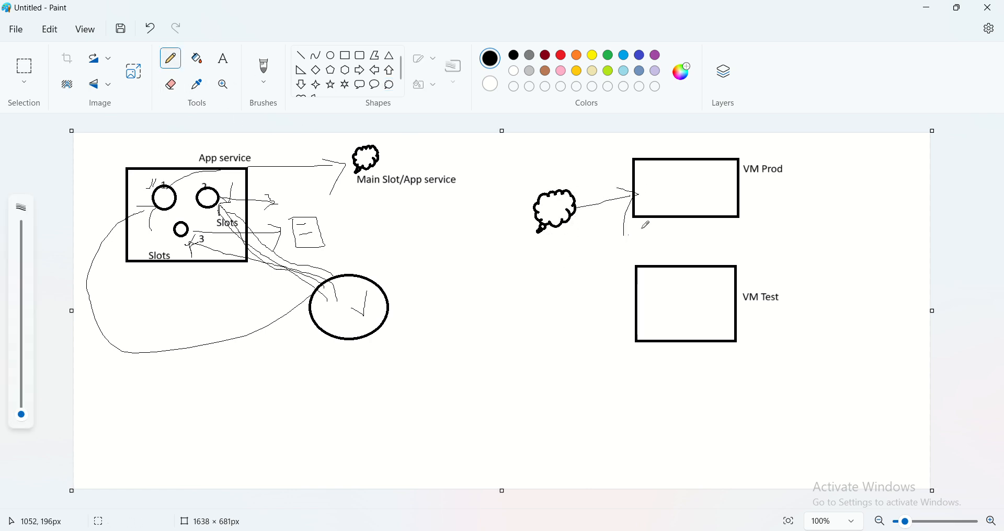
- Sketch a small circle inside both the VM Prod and VM Test rectangles and pencil an arrow into VM Test
{"action": "mouse_move", "coordinate": [709, 172]}
{"action": "left_mouse_down"}
{"action": "mouse_move", "coordinate": [685, 193]}
{"action": "mouse_move", "coordinate": [710, 188]}
{"action": "mouse_move", "coordinate": [683, 189]}
{"action": "left_mouse_up"}
{"action": "mouse_move", "coordinate": [693, 294]}
{"action": "left_mouse_down"}
{"action": "mouse_move", "coordinate": [659, 289]}
{"action": "mouse_move", "coordinate": [677, 319]}
{"action": "mouse_move", "coordinate": [690, 300]}
{"action": "left_mouse_up"}
{"action": "mouse_move", "coordinate": [593, 325]}
{"action": "left_mouse_down"}
{"action": "mouse_move", "coordinate": [644, 301]}
{"action": "mouse_move", "coordinate": [648, 323]}
{"action": "left_mouse_up"}
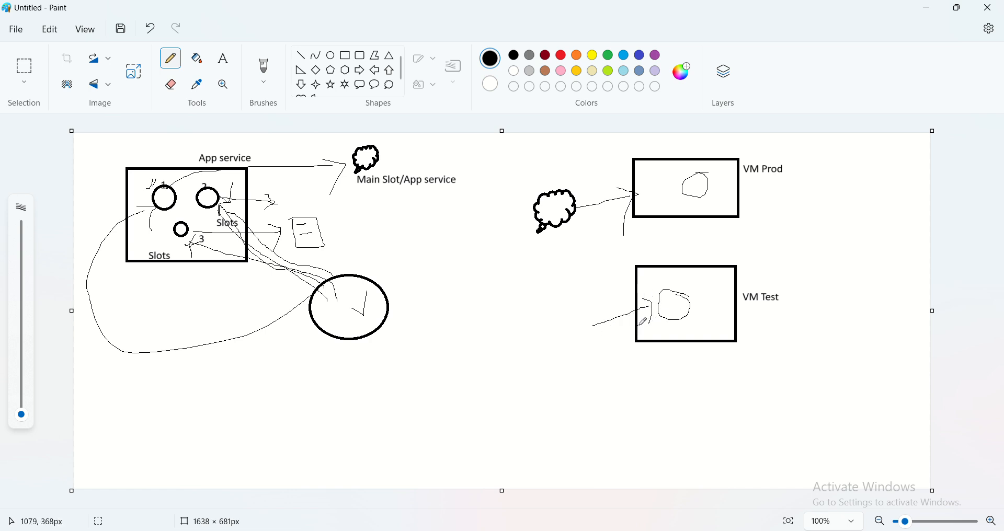
- Add a check mark inside VM Test, retrace the VM circles, and pencil an arrow from VM Test up to the VM Prod circle
{"action": "left_click_drag", "start_coordinate": [710, 310], "coordinate": [735, 299]}
{"action": "mouse_move", "coordinate": [671, 291]}
{"action": "left_mouse_down"}
{"action": "mouse_move", "coordinate": [658, 305]}
{"action": "mouse_move", "coordinate": [667, 318]}
{"action": "mouse_move", "coordinate": [687, 306]}
{"action": "mouse_move", "coordinate": [661, 289]}
{"action": "left_mouse_up"}
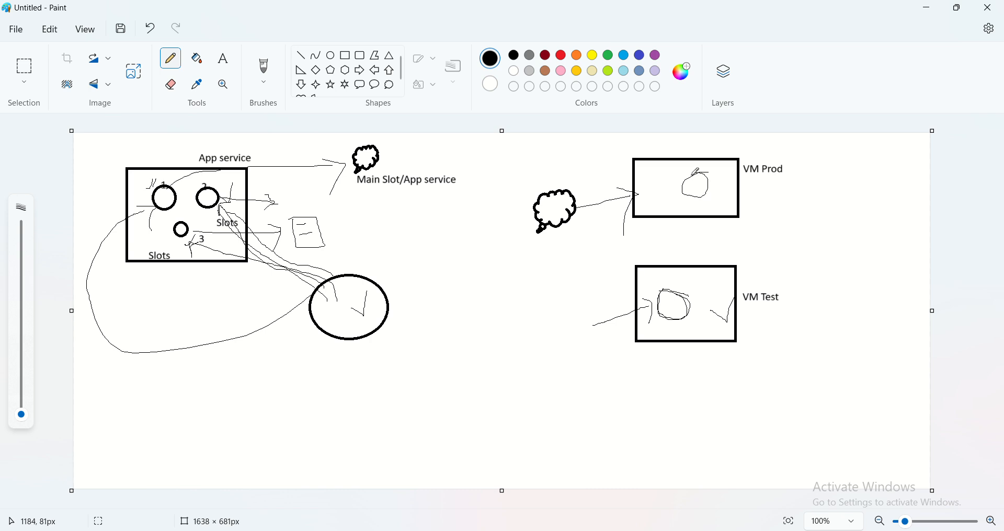
{"action": "mouse_move", "coordinate": [693, 173]}
{"action": "left_mouse_down"}
{"action": "mouse_move", "coordinate": [678, 194]}
{"action": "mouse_move", "coordinate": [713, 183]}
{"action": "mouse_move", "coordinate": [689, 191]}
{"action": "left_mouse_up"}
{"action": "mouse_move", "coordinate": [696, 297]}
{"action": "left_mouse_down"}
{"action": "mouse_move", "coordinate": [710, 301]}
{"action": "mouse_move", "coordinate": [695, 297]}
{"action": "left_mouse_up"}
{"action": "mouse_move", "coordinate": [695, 231]}
{"action": "left_mouse_down"}
{"action": "mouse_move", "coordinate": [689, 187]}
{"action": "mouse_move", "coordinate": [711, 204]}
{"action": "left_mouse_up"}
{"action": "left_click", "coordinate": [663, 232]}
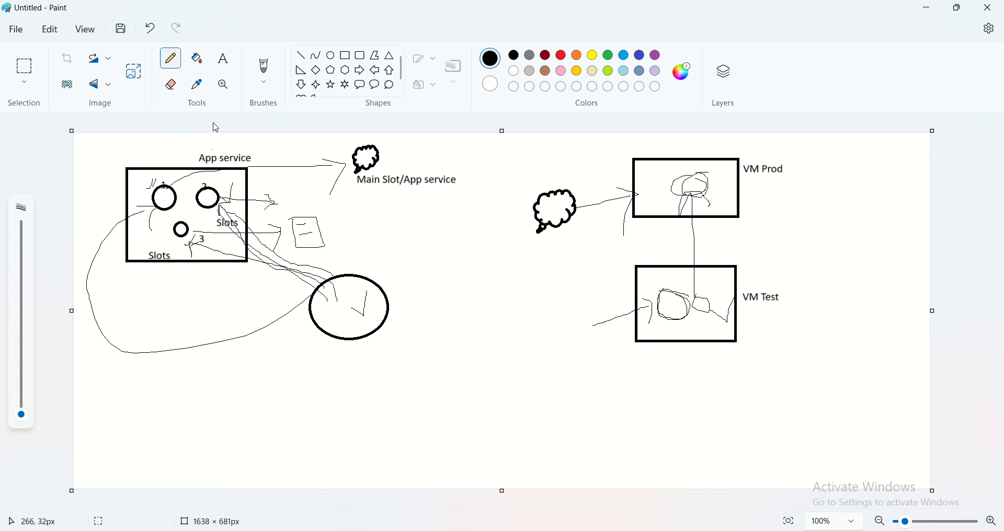
- Add a "Swap" text label in the empty area below the App service diagram
{"action": "left_click", "coordinate": [228, 72]}
{"action": "left_click", "coordinate": [148, 400]}
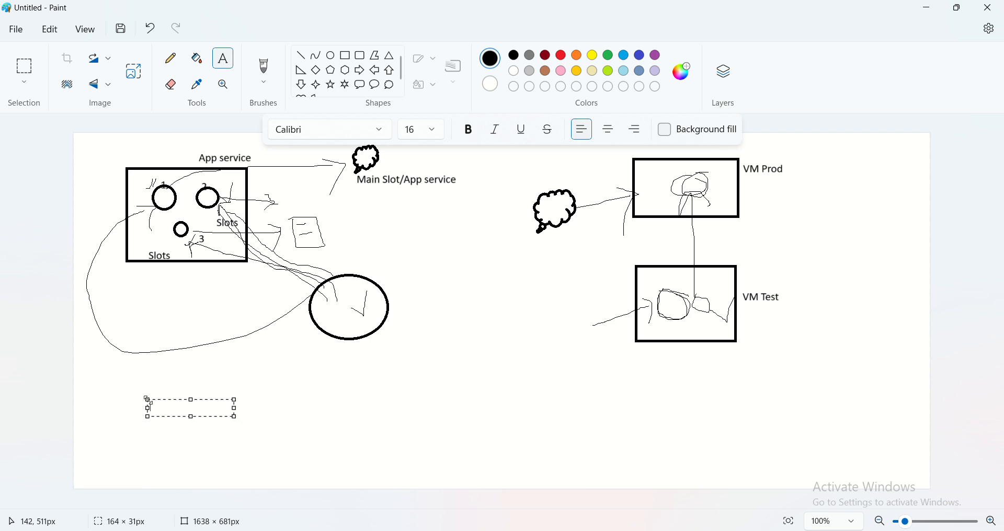
{"action": "type", "text": "Swap"}
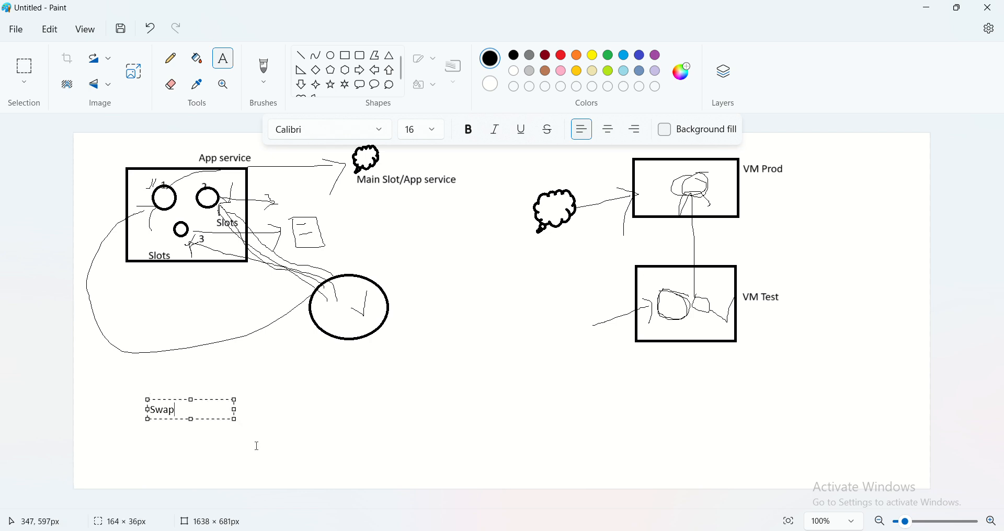
{"action": "left_click", "coordinate": [260, 452]}
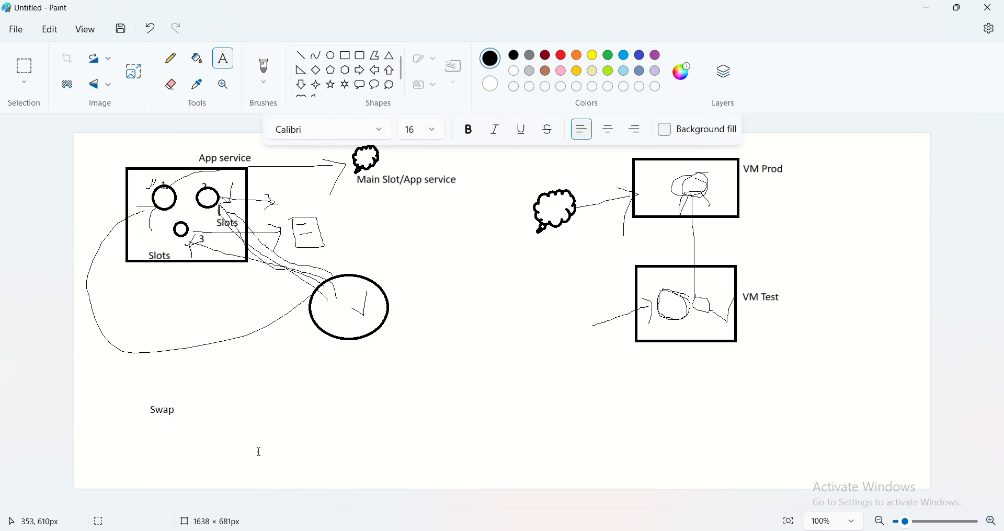
- Add a text block beside the "Swap" label with the row "1 2" above the row "2 1"
{"action": "left_click", "coordinate": [236, 381]}
{"action": "type", "text": "1"}
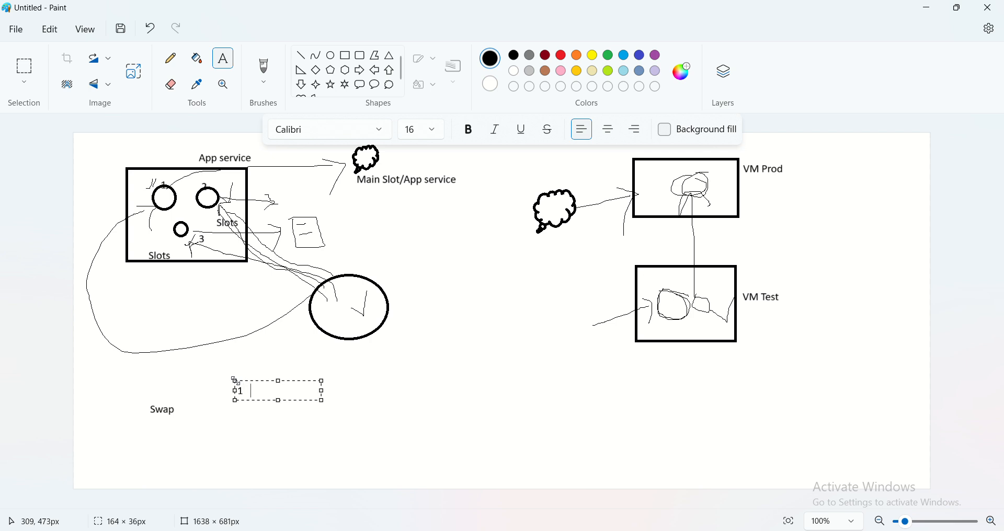
{"action": "type", "text": "   2"}
{"action": "key", "text": "Return"}
{"action": "key", "text": "Return"}
{"action": "left_click", "coordinate": [431, 397]}
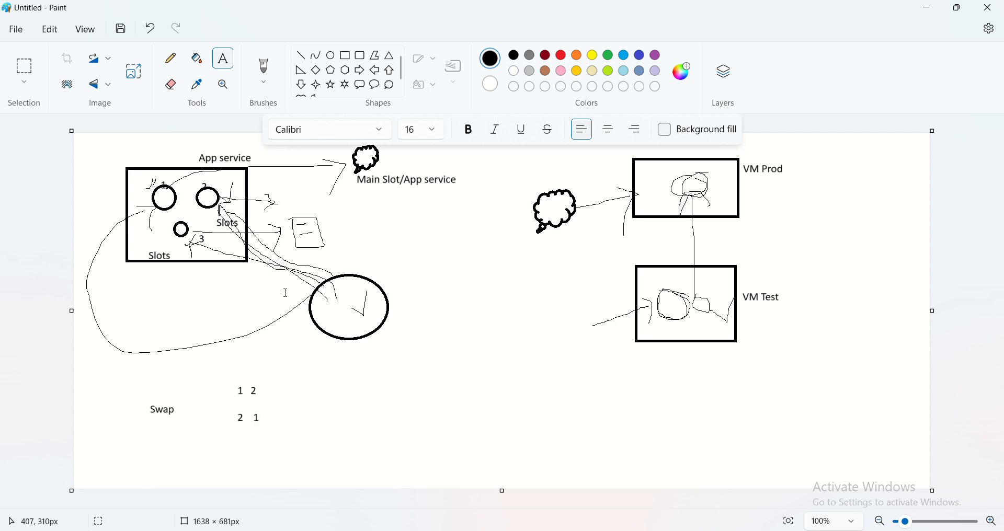
- Pencil a curved swap arrow above the "1 2" row and another in the opposite direction below the "2 1" row
{"action": "left_click", "coordinate": [171, 58]}
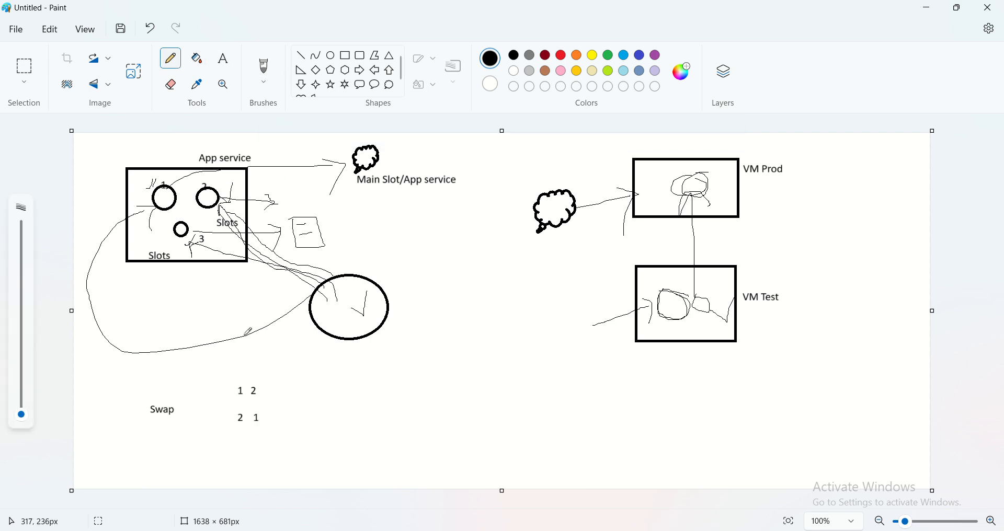
{"action": "left_click_drag", "start_coordinate": [238, 376], "coordinate": [262, 371]}
{"action": "mouse_move", "coordinate": [258, 423]}
{"action": "left_mouse_down"}
{"action": "mouse_move", "coordinate": [255, 438]}
{"action": "mouse_move", "coordinate": [234, 430]}
{"action": "mouse_move", "coordinate": [232, 442]}
{"action": "mouse_move", "coordinate": [242, 425]}
{"action": "left_mouse_up"}
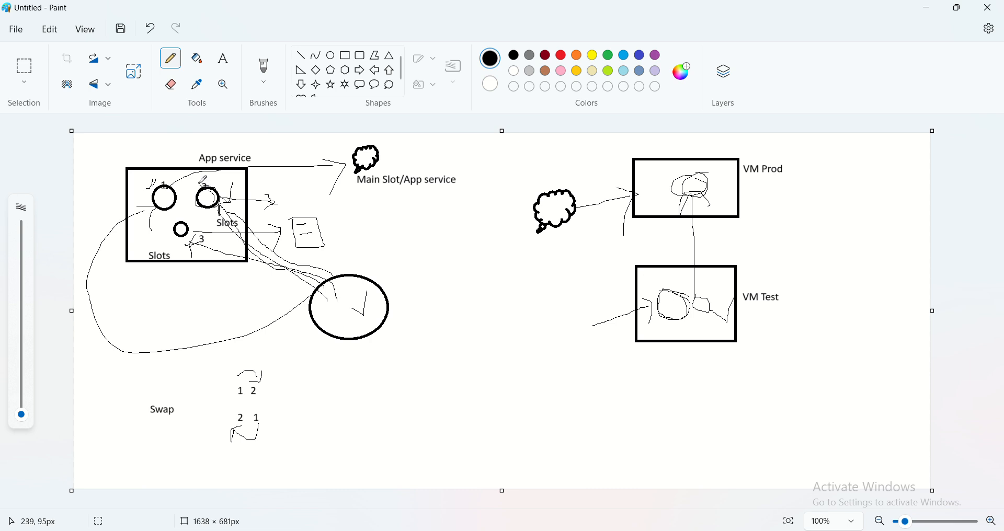
- Pencil marks around circles 1 and 2 and a short stroke outside the App service rectangle's upper-right corner
{"action": "left_click_drag", "start_coordinate": [169, 174], "coordinate": [173, 180]}
{"action": "left_click_drag", "start_coordinate": [165, 208], "coordinate": [199, 205]}
{"action": "left_click_drag", "start_coordinate": [257, 163], "coordinate": [278, 139]}
- Switch to the Azure portal in the browser, search for "app" and open App Services
{"action": "left_click", "coordinate": [419, 530]}
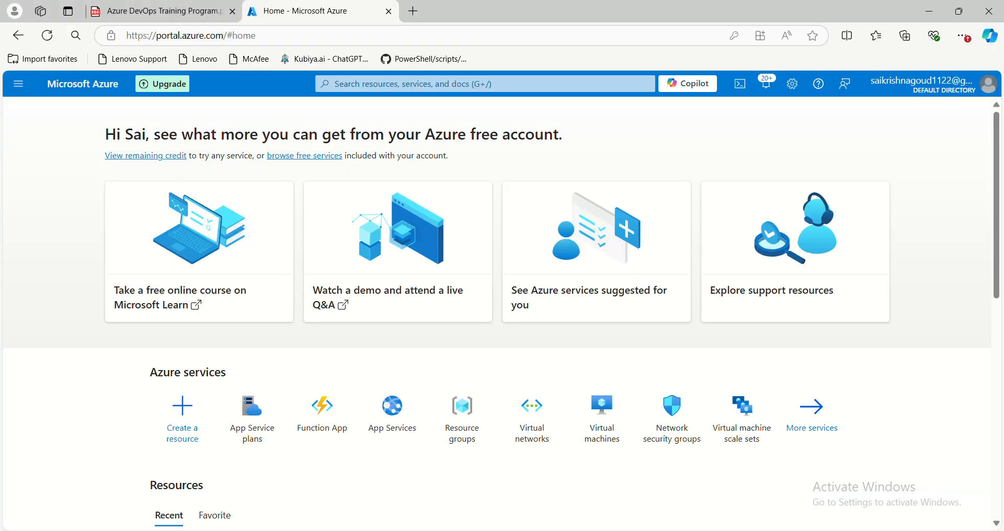
{"action": "left_click", "coordinate": [339, 85]}
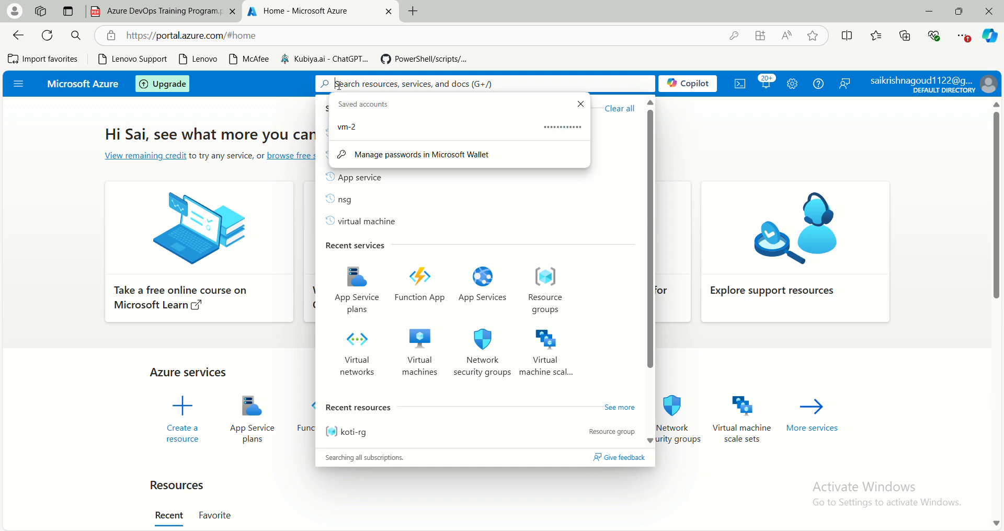
{"action": "type", "text": "appp"}
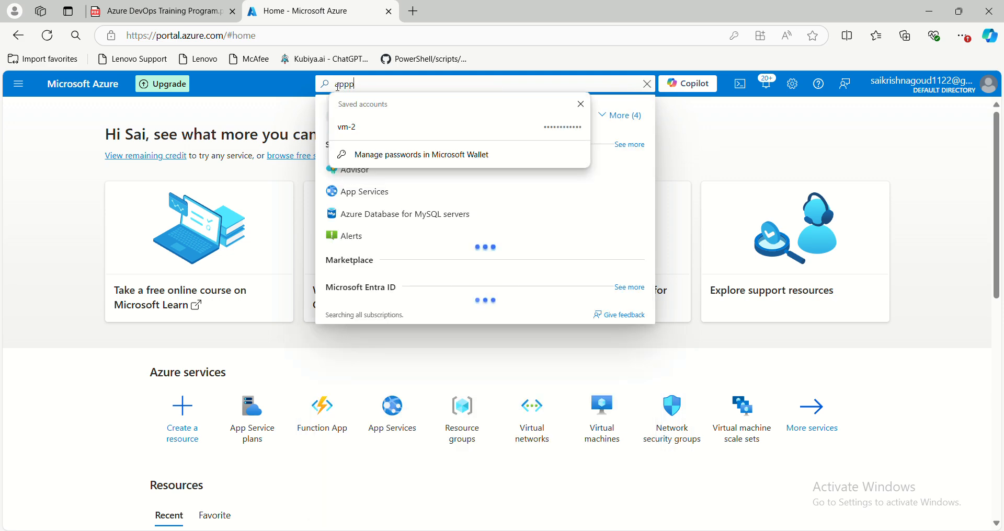
{"action": "key", "text": "BackSpace"}
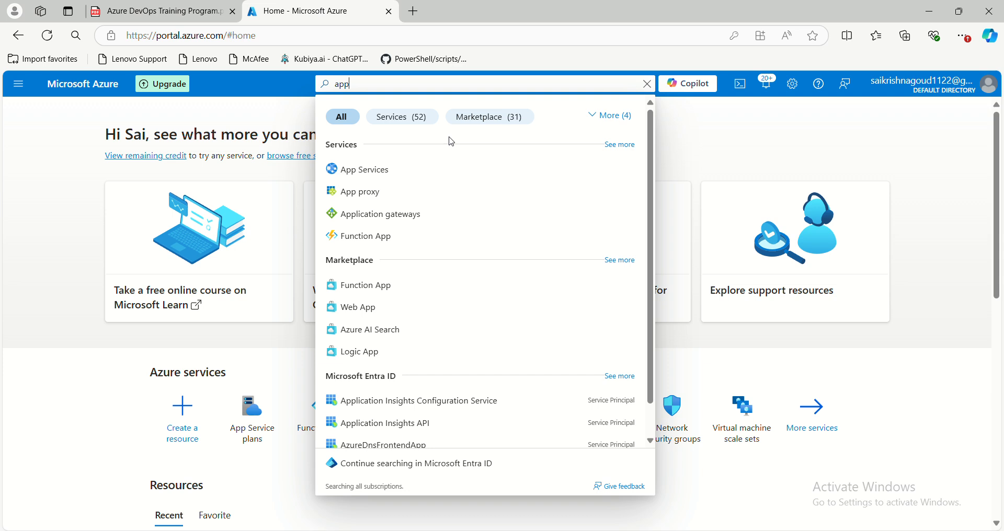
{"action": "left_click", "coordinate": [394, 173]}
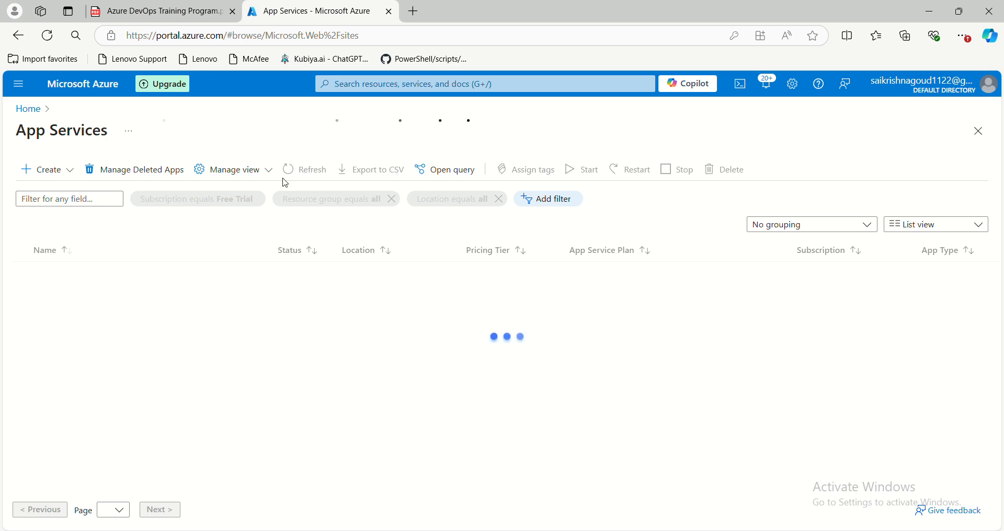
- Start creating a new Web App and choose koti-rg as its resource group
{"action": "left_click", "coordinate": [37, 175]}
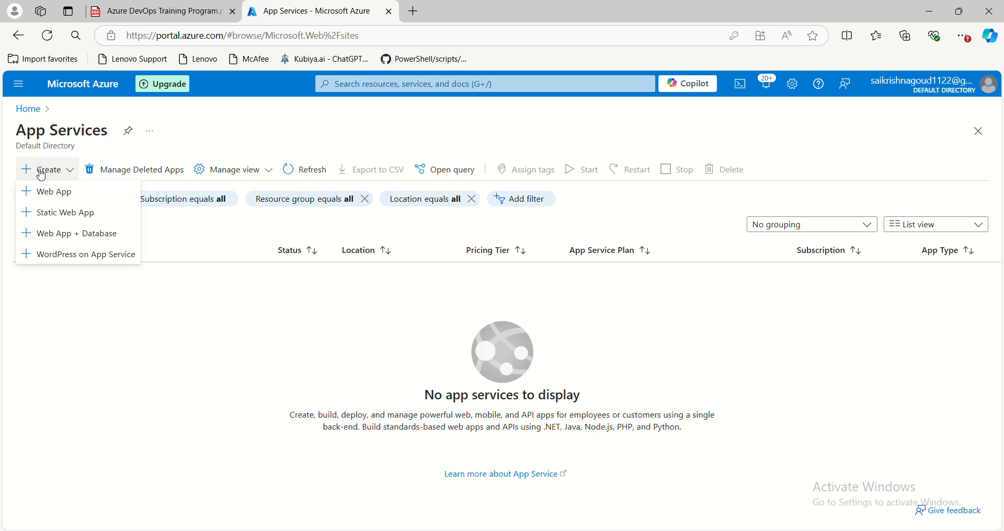
{"action": "left_click", "coordinate": [58, 192]}
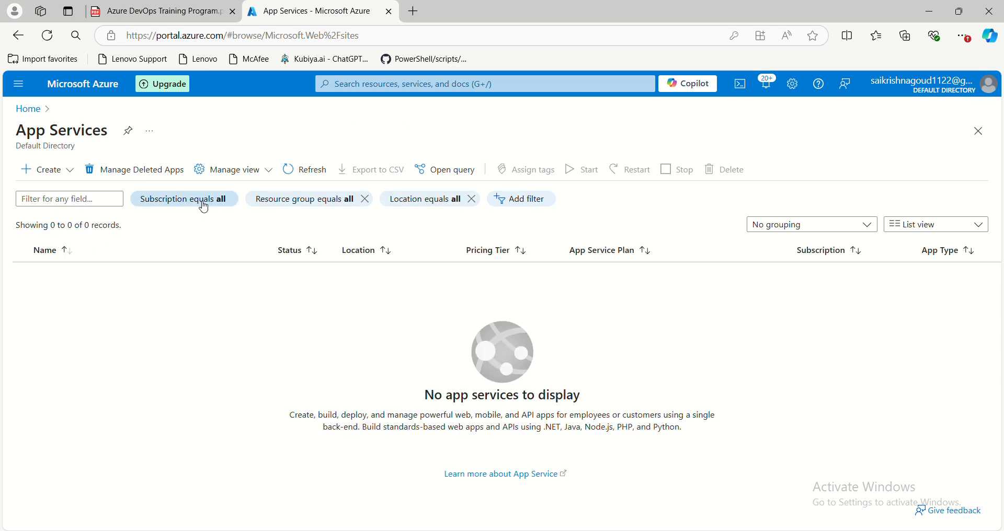
{"action": "scroll", "coordinate": [251, 298], "scroll_direction": "down", "scroll_amount": 3}
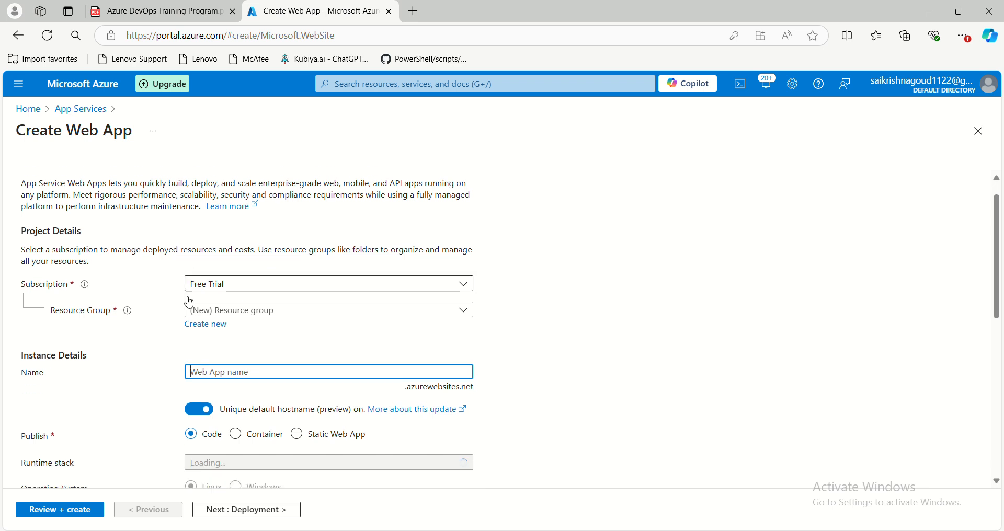
{"action": "left_click", "coordinate": [253, 209]}
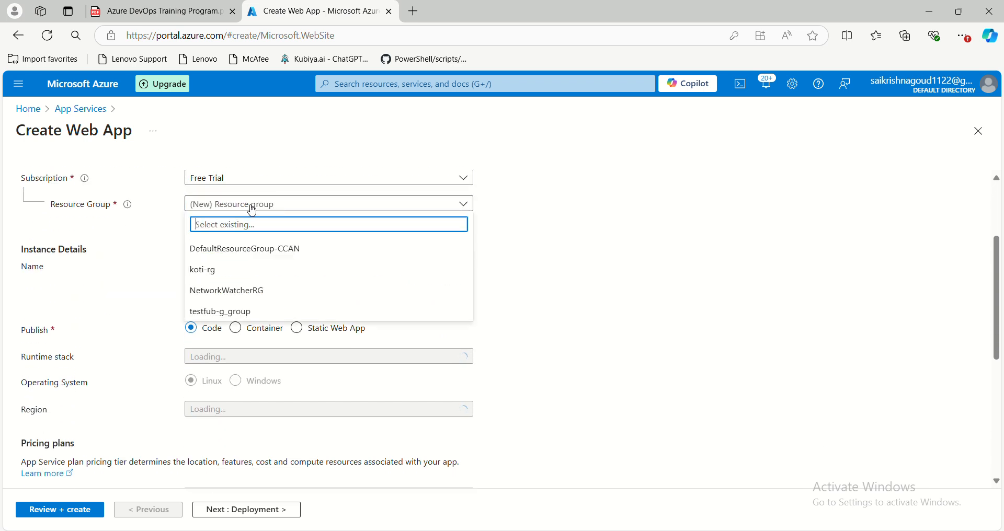
{"action": "left_click", "coordinate": [228, 270]}
- Name the web app "test-zyd" and turn off the unique default hostname option
{"action": "left_click", "coordinate": [229, 266]}
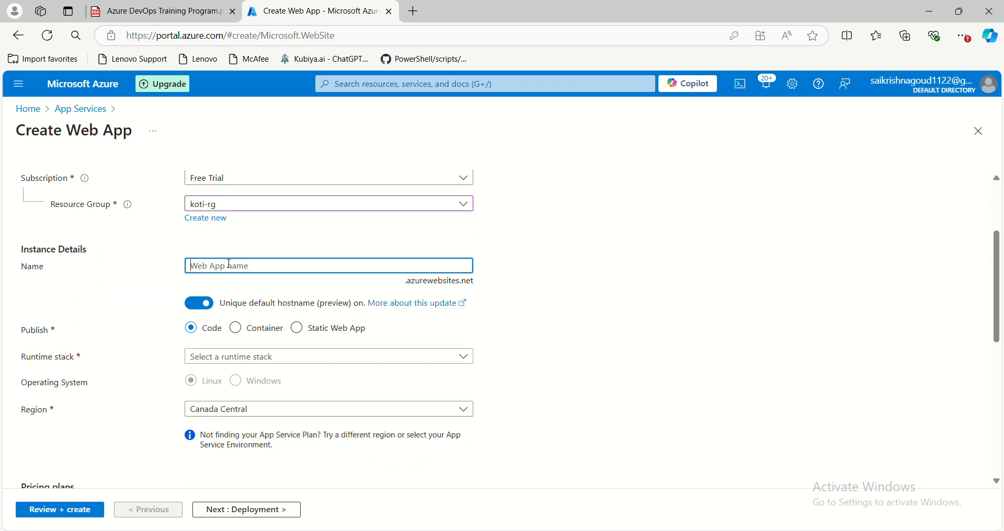
{"action": "type", "text": "test"}
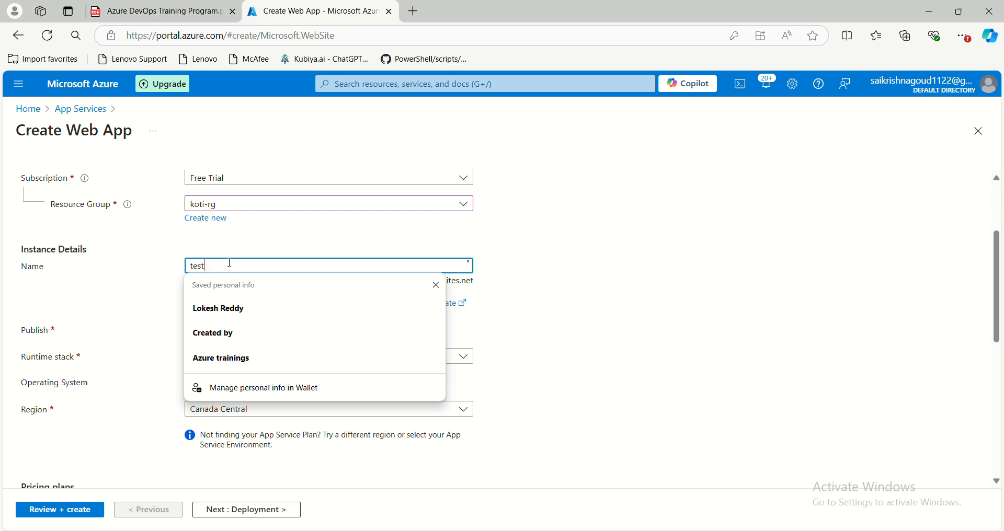
{"action": "type", "text": "-zyd"}
{"action": "left_click", "coordinate": [437, 285]}
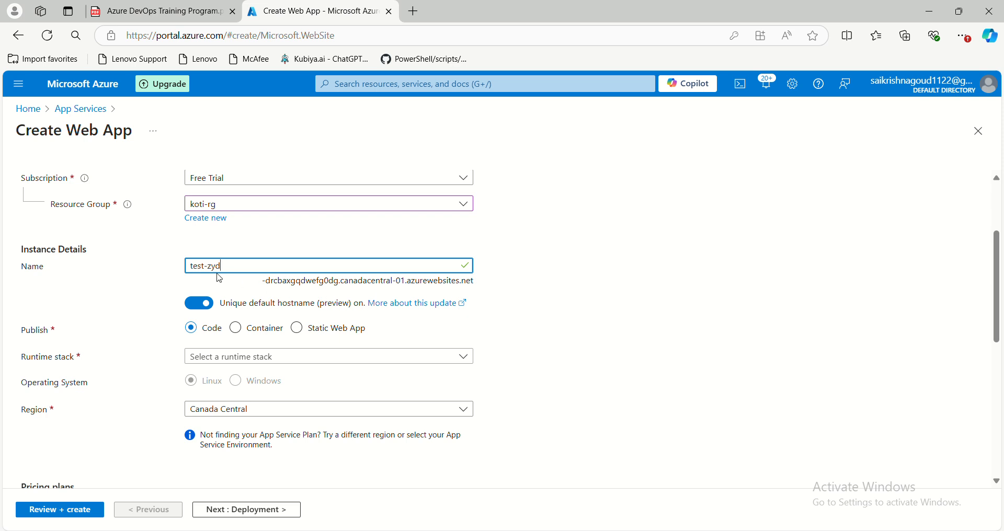
{"action": "left_click", "coordinate": [199, 304]}
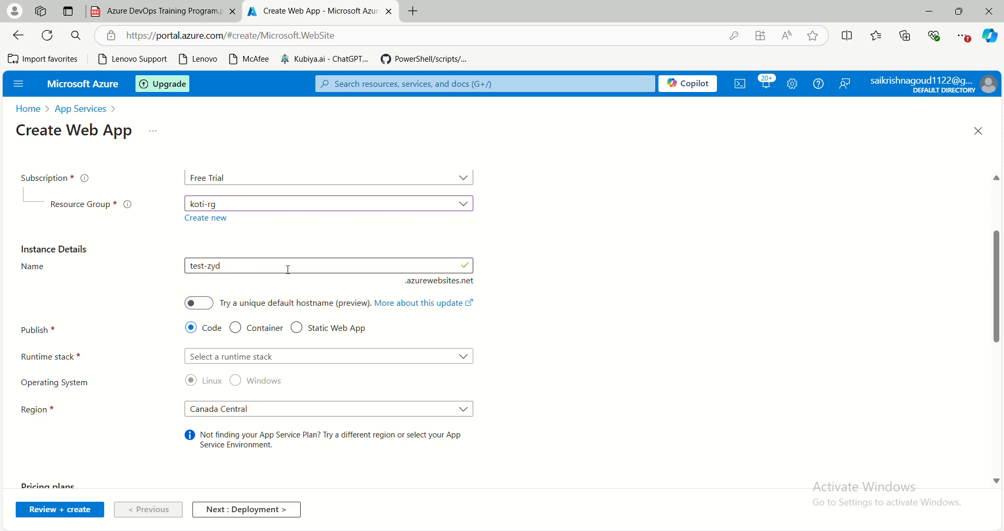
{"action": "left_click_drag", "start_coordinate": [305, 267], "coordinate": [195, 268]}
{"action": "left_click", "coordinate": [163, 282]}
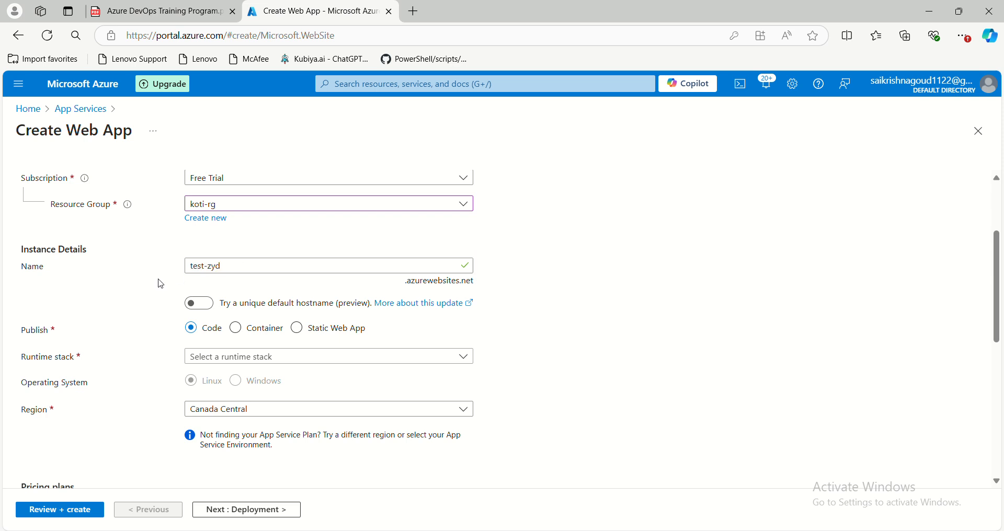
{"action": "scroll", "coordinate": [239, 283], "scroll_direction": "down", "scroll_amount": 1}
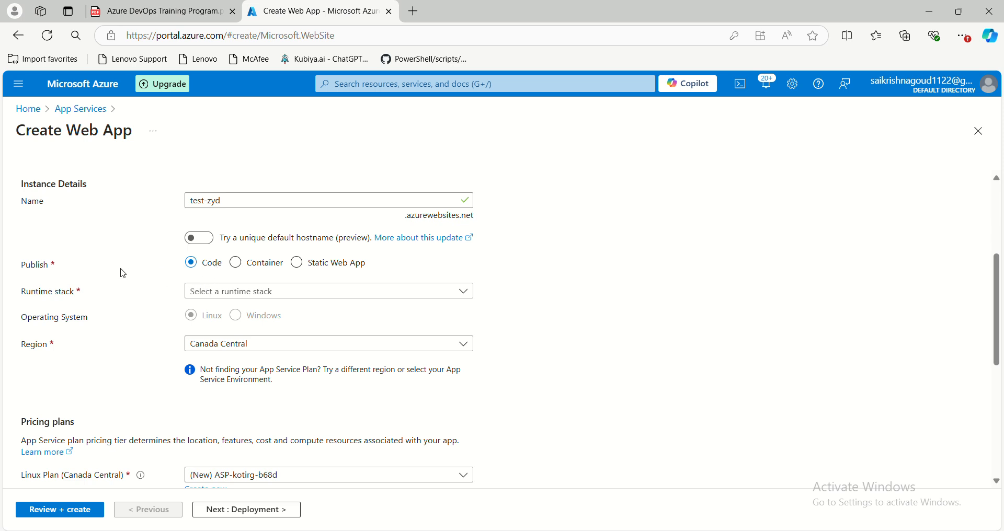
{"action": "scroll", "coordinate": [122, 269], "scroll_direction": "up", "scroll_amount": 2}
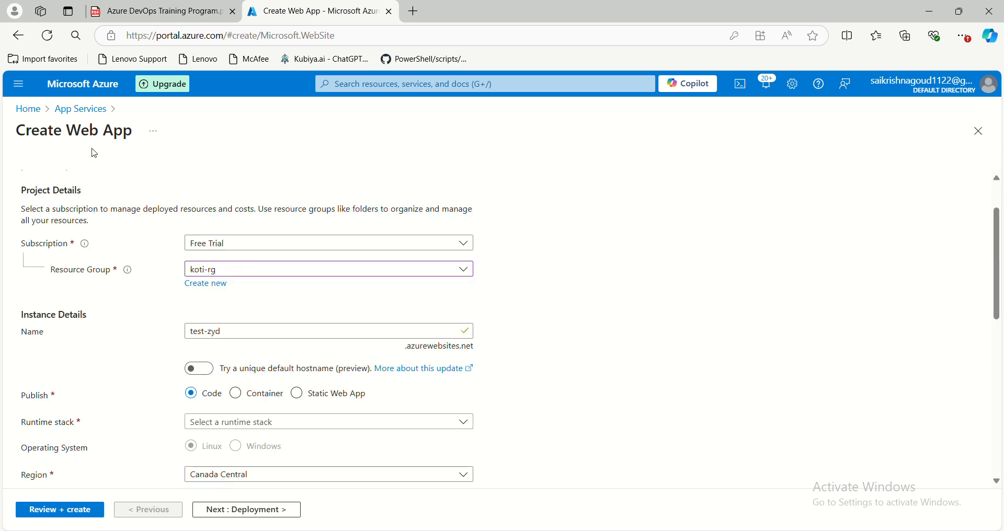
- Look through the runtime stack options and set the web app's runtime stack to .NET 8 (LTS)
{"action": "scroll", "coordinate": [177, 282], "scroll_direction": "down", "scroll_amount": 1}
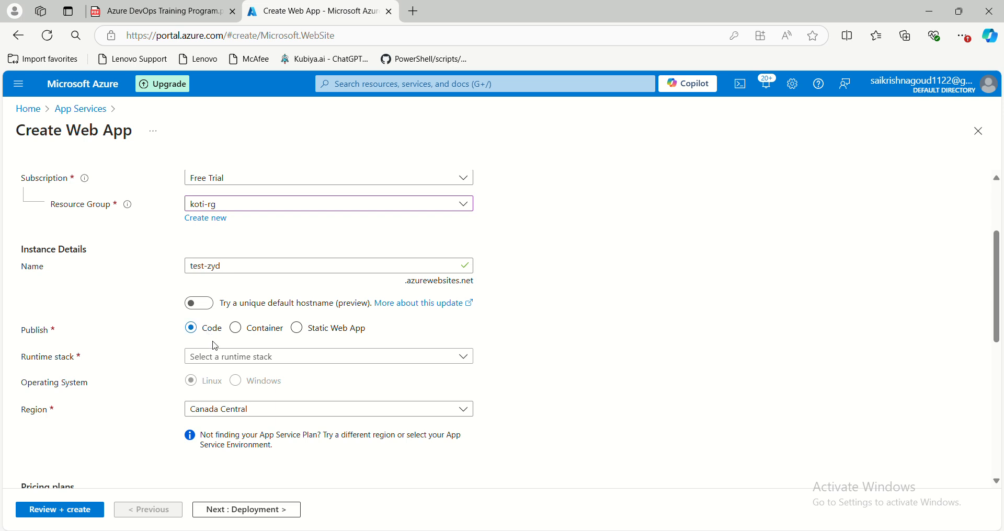
{"action": "left_click", "coordinate": [219, 359]}
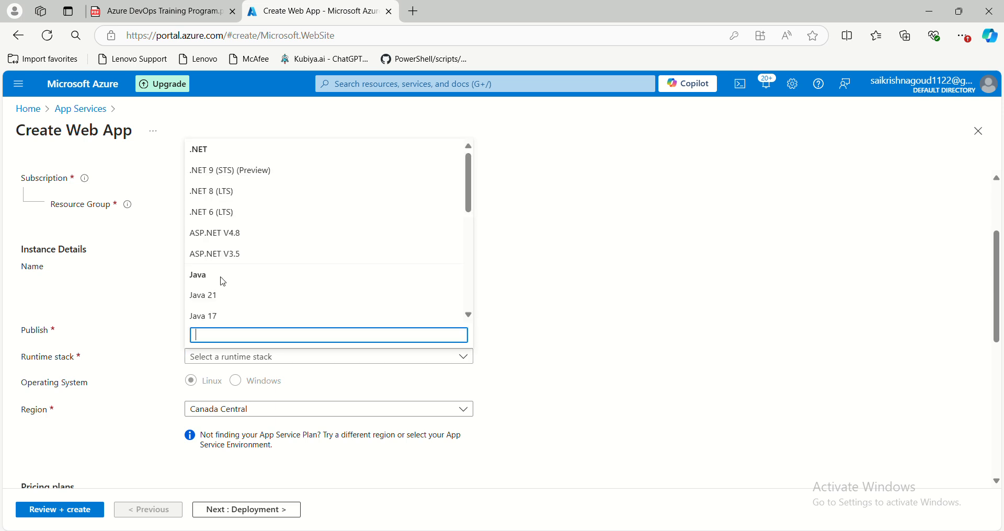
{"action": "scroll", "coordinate": [220, 272], "scroll_direction": "down", "scroll_amount": 3}
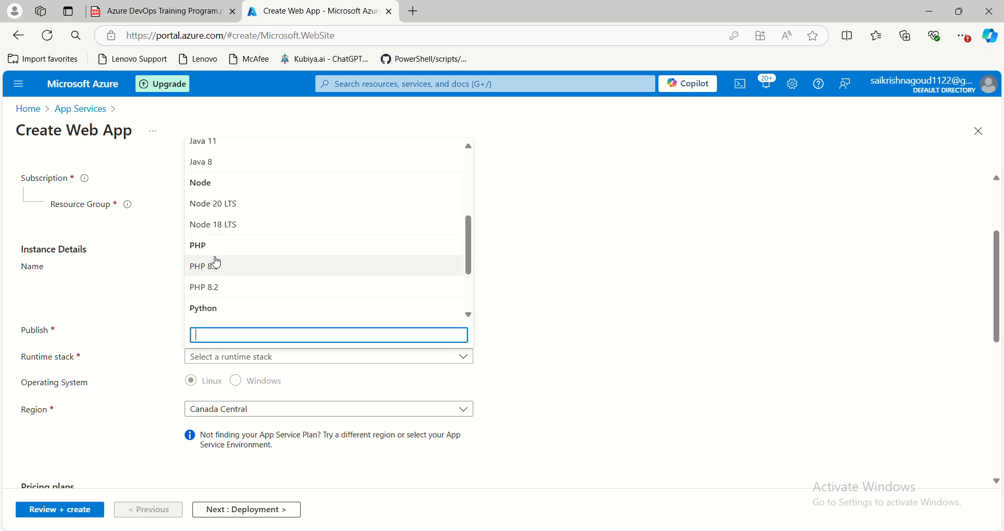
{"action": "scroll", "coordinate": [219, 262], "scroll_direction": "down", "scroll_amount": 1}
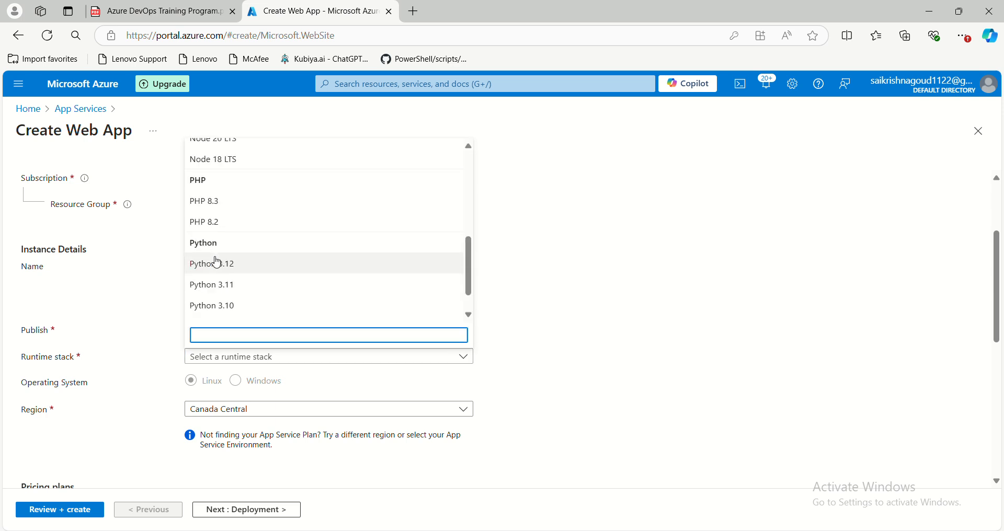
{"action": "left_click", "coordinate": [621, 263]}
{"action": "left_click", "coordinate": [257, 359]}
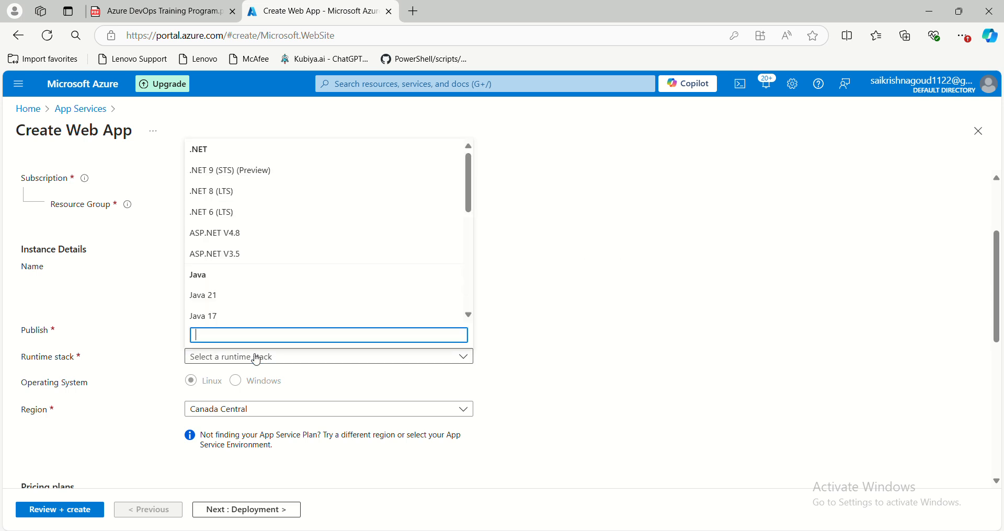
{"action": "left_click", "coordinate": [232, 190]}
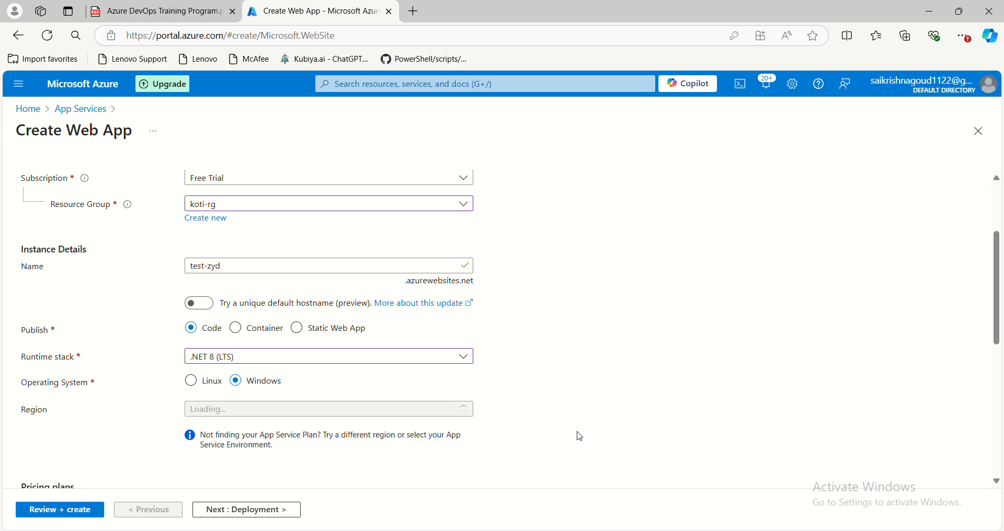
- Switch to the Paint diagram, pencil horizontal lines across the VM Test and VM Prod boxes, and return to the Azure portal
{"action": "mouse_move", "coordinate": [645, 529]}
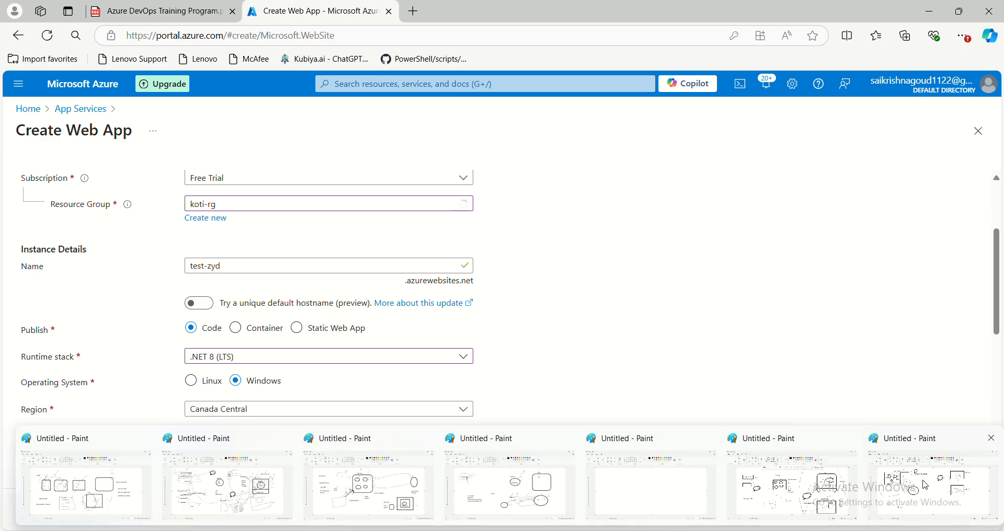
{"action": "left_click", "coordinate": [943, 486]}
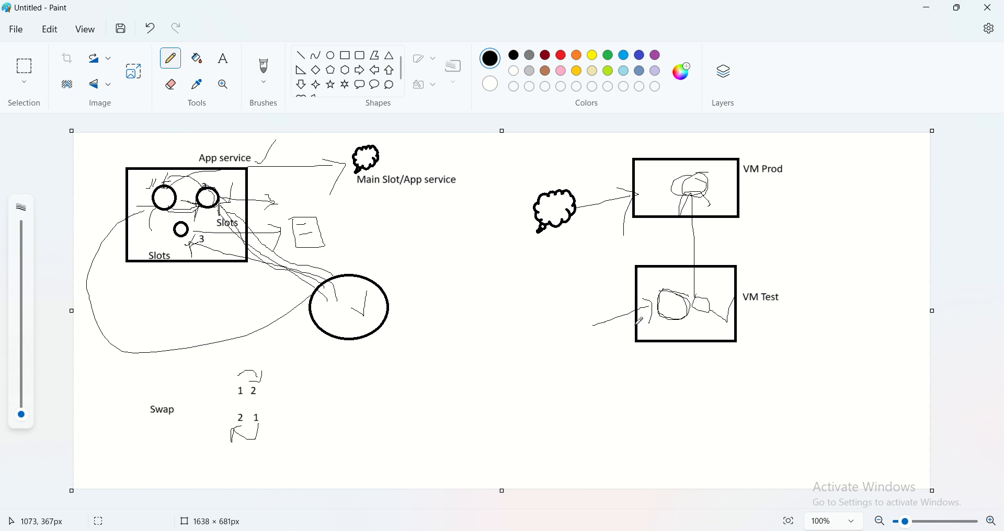
{"action": "left_click_drag", "start_coordinate": [640, 324], "coordinate": [730, 322]}
{"action": "left_click_drag", "start_coordinate": [634, 197], "coordinate": [758, 197]}
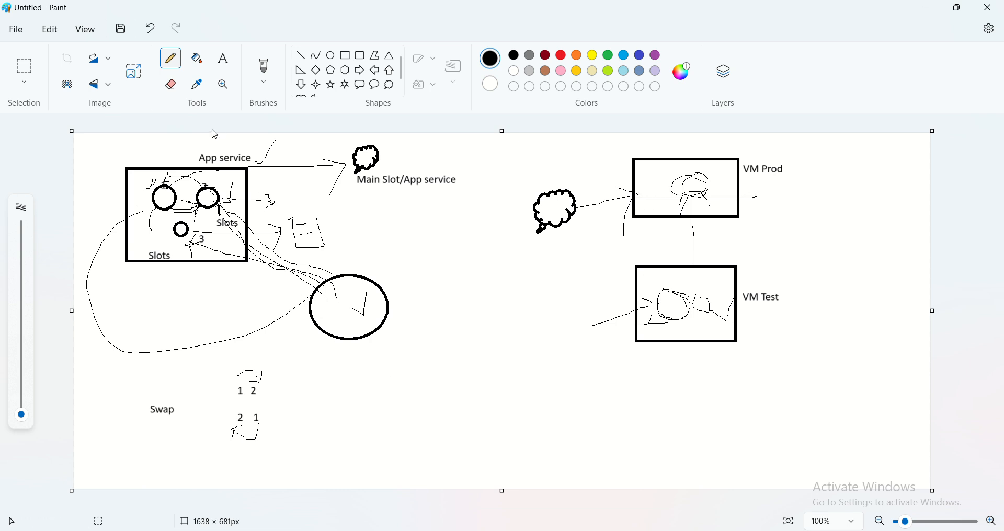
{"action": "left_click_drag", "start_coordinate": [200, 138], "coordinate": [216, 136]}
{"action": "left_click", "coordinate": [927, 7]}
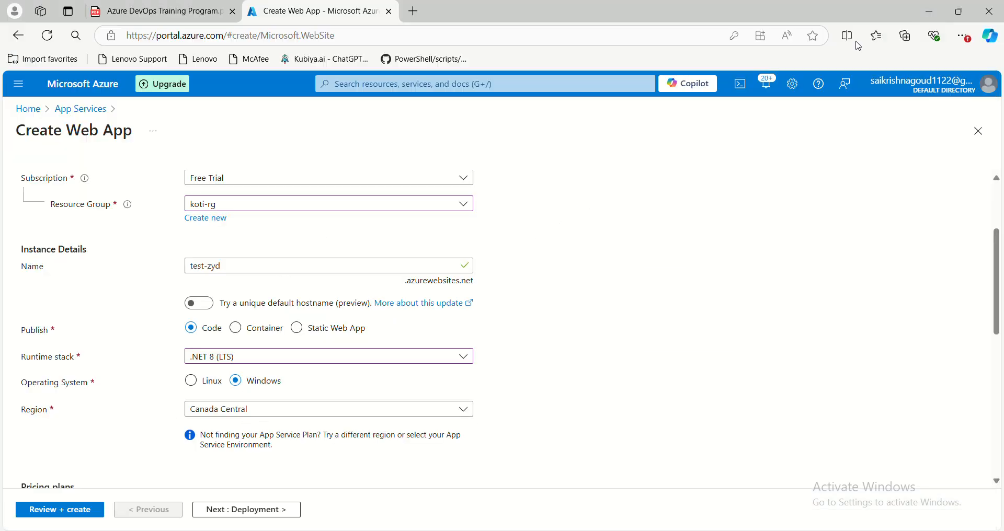
- Try the Container and Static Web App publish types and set the web app's publish type back to Code
{"action": "scroll", "coordinate": [309, 355], "scroll_direction": "down", "scroll_amount": 1}
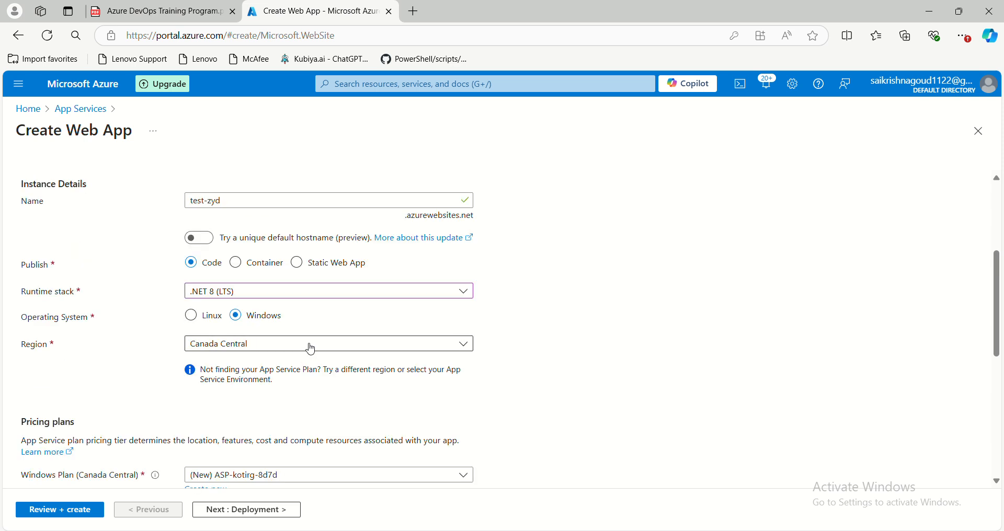
{"action": "left_click", "coordinate": [317, 296]}
{"action": "left_click", "coordinate": [316, 296]}
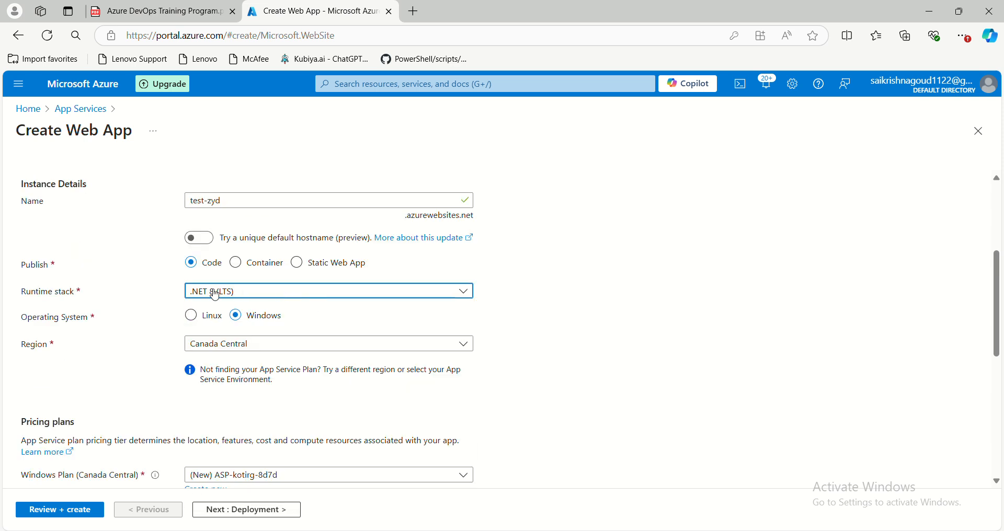
{"action": "left_click", "coordinate": [236, 263]}
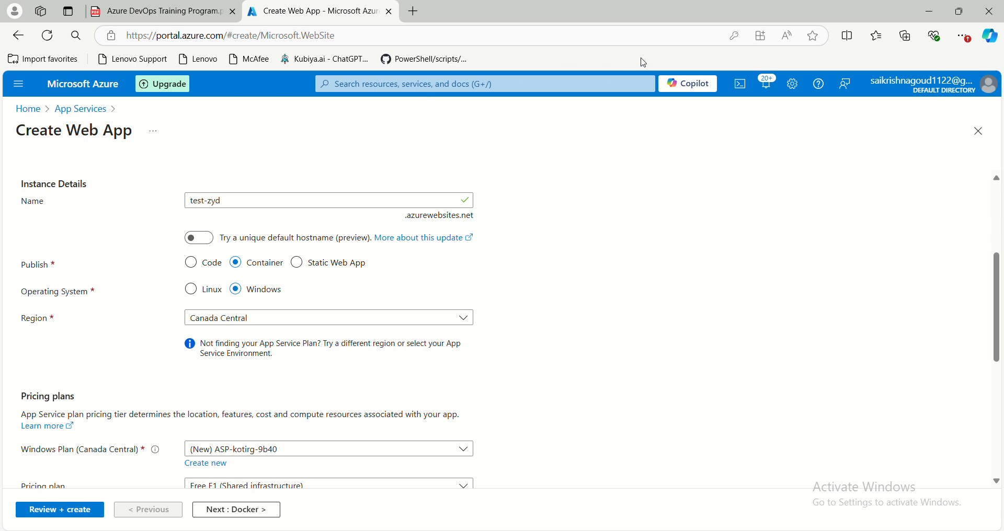
{"action": "left_click", "coordinate": [305, 267]}
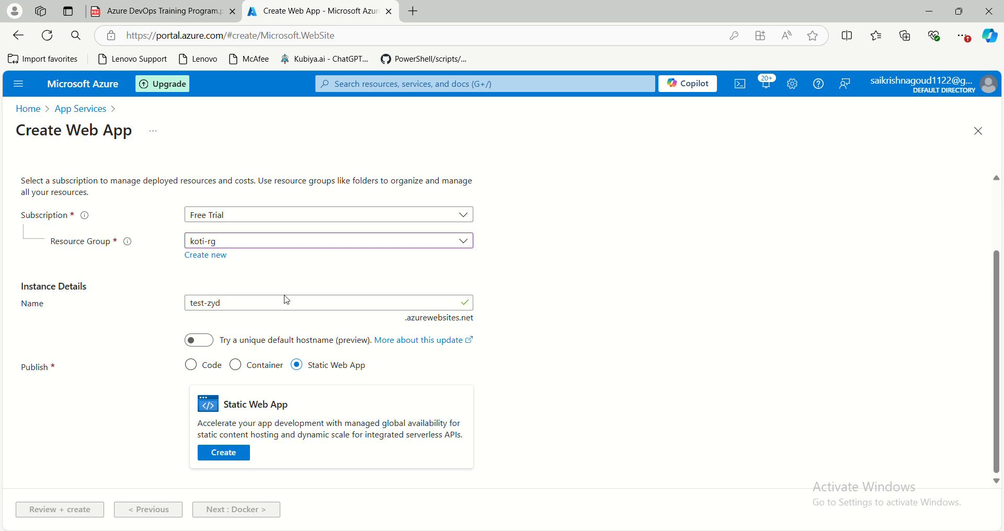
{"action": "left_click", "coordinate": [192, 366]}
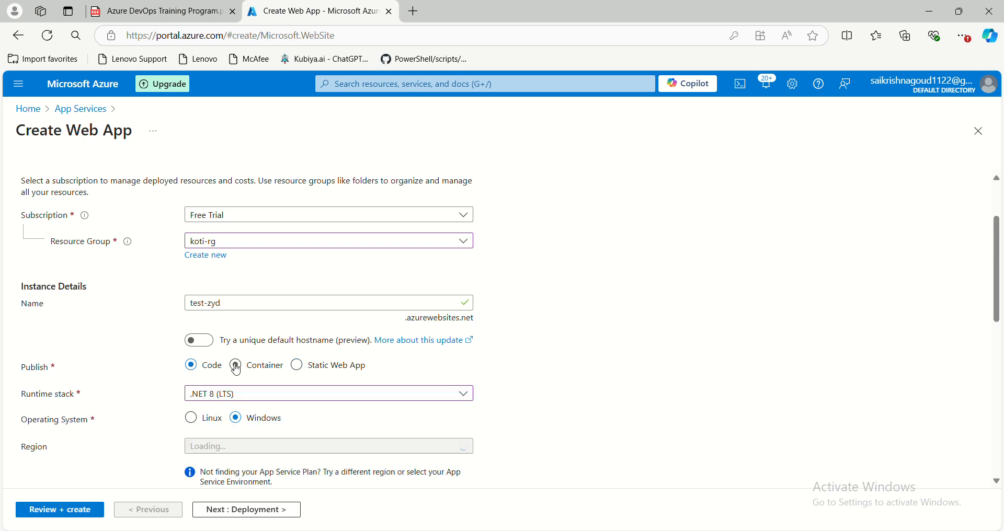
- Review the web app's runtime stack choices, operating system, region and the available Windows plans in the pricing section
{"action": "scroll", "coordinate": [233, 366], "scroll_direction": "down", "scroll_amount": 1}
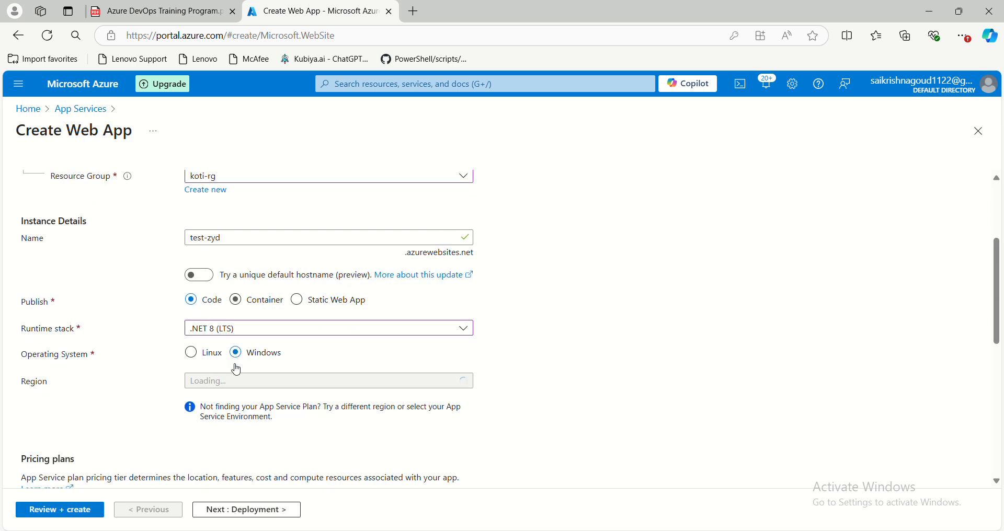
{"action": "left_click", "coordinate": [255, 337]}
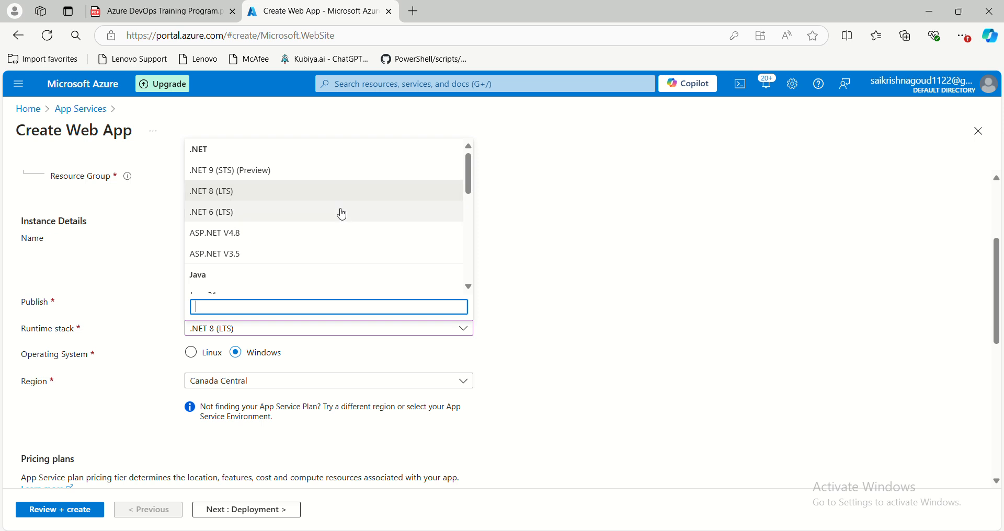
{"action": "left_click", "coordinate": [546, 284]}
{"action": "scroll", "coordinate": [435, 300], "scroll_direction": "down", "scroll_amount": 1}
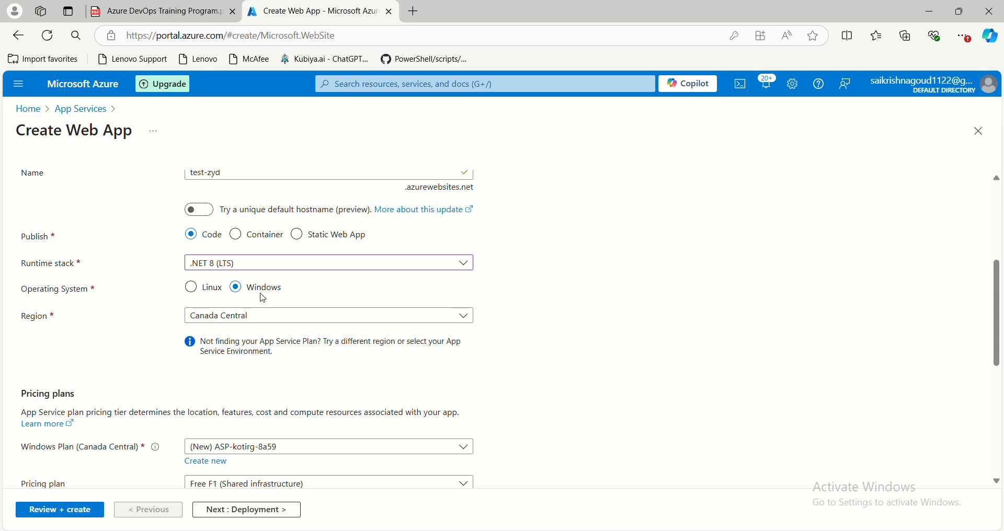
{"action": "scroll", "coordinate": [236, 290], "scroll_direction": "down", "scroll_amount": 1}
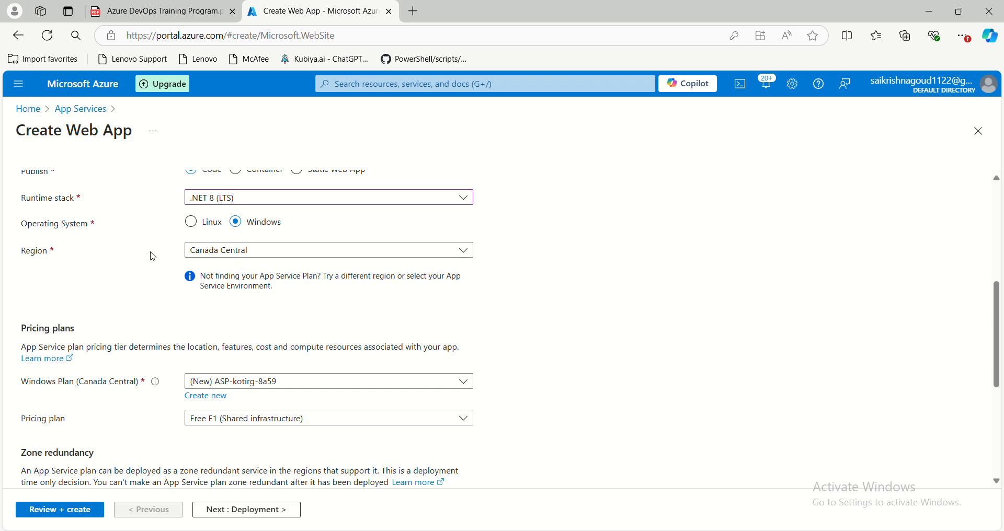
{"action": "scroll", "coordinate": [146, 282], "scroll_direction": "down", "scroll_amount": 1}
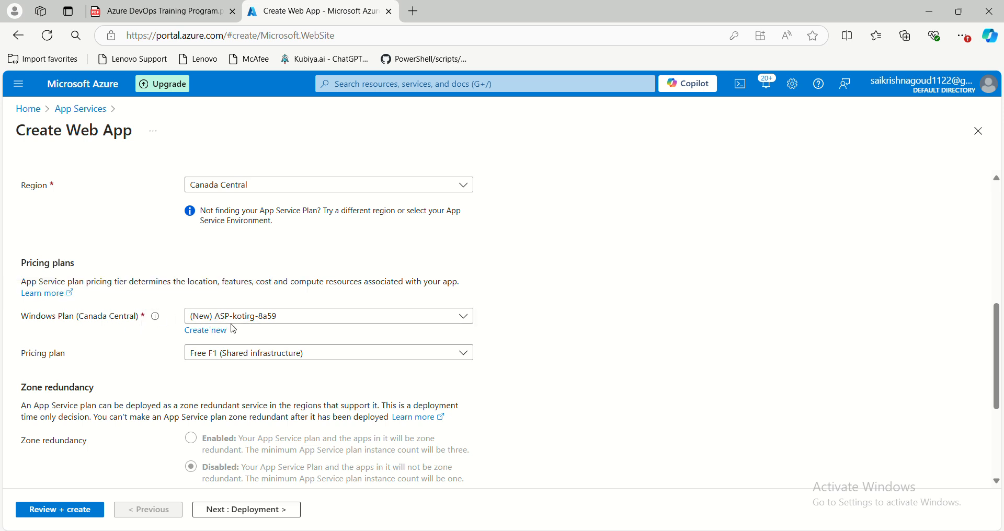
{"action": "left_click", "coordinate": [293, 316]}
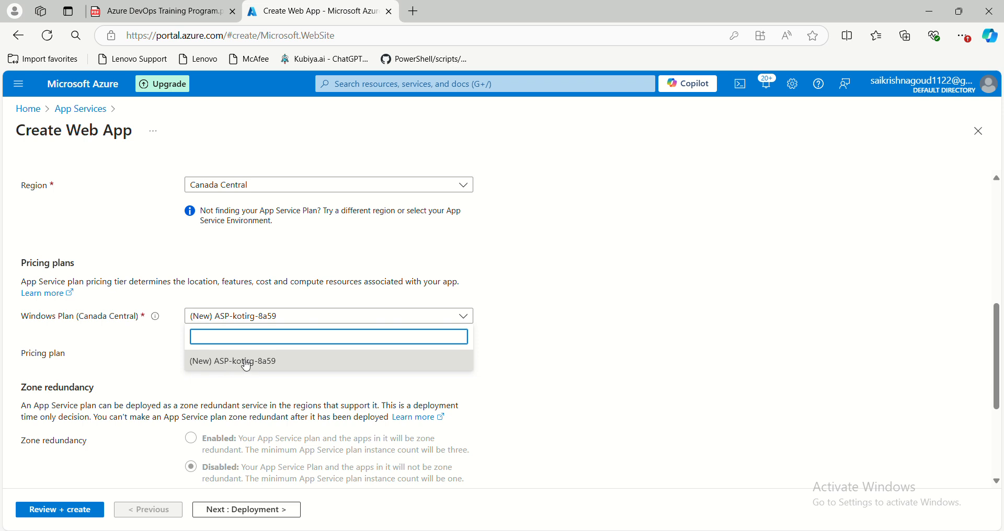
{"action": "left_click", "coordinate": [144, 349]}
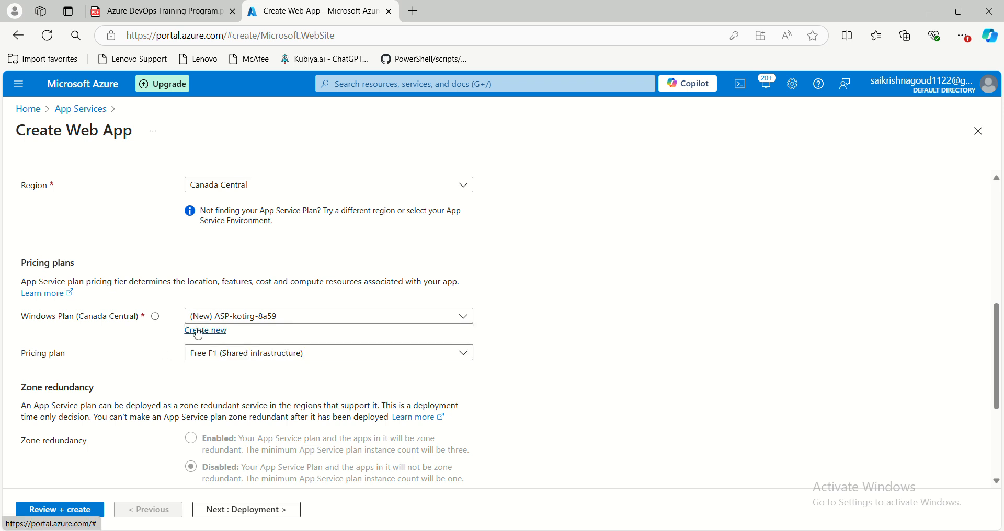
- Search the portal for "App service pla" and open App Service plans, discarding the unsaved web app edits
{"action": "left_click", "coordinate": [380, 88]}
{"action": "type", "text": "App s"}
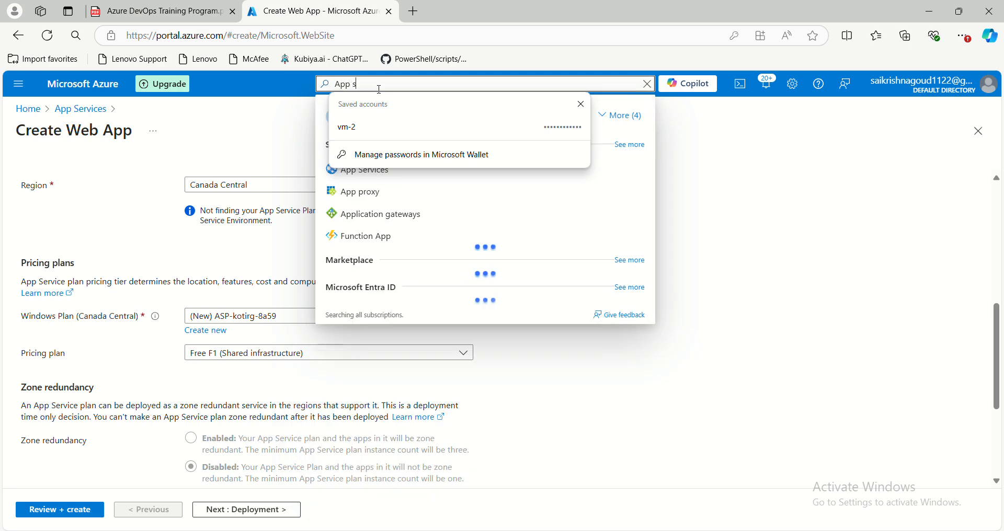
{"action": "type", "text": "ervice pla"}
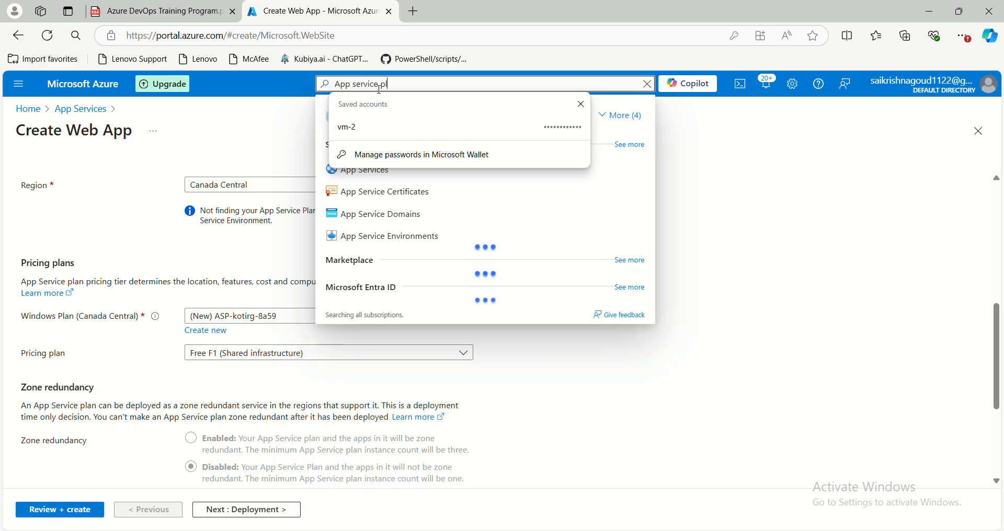
{"action": "left_click", "coordinate": [580, 104]}
{"action": "left_click", "coordinate": [372, 173]}
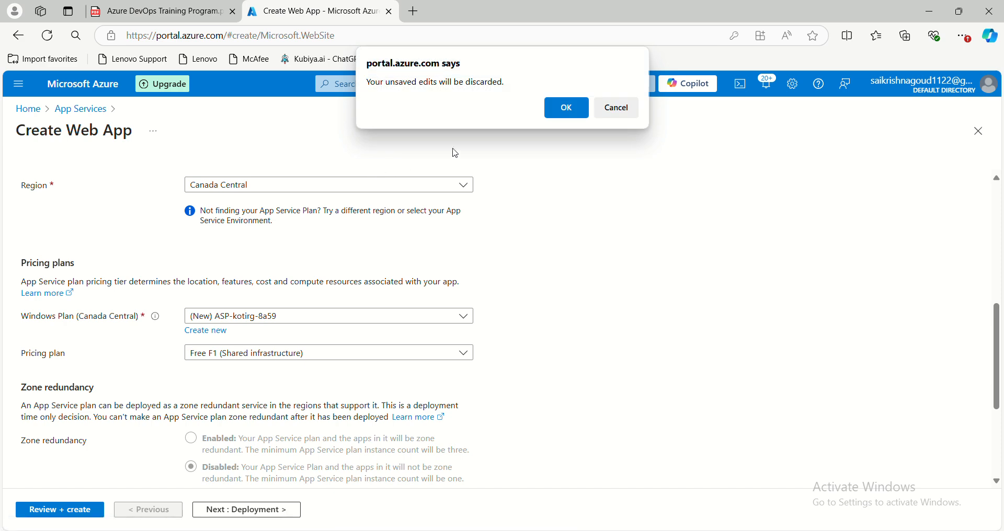
{"action": "left_click", "coordinate": [568, 105]}
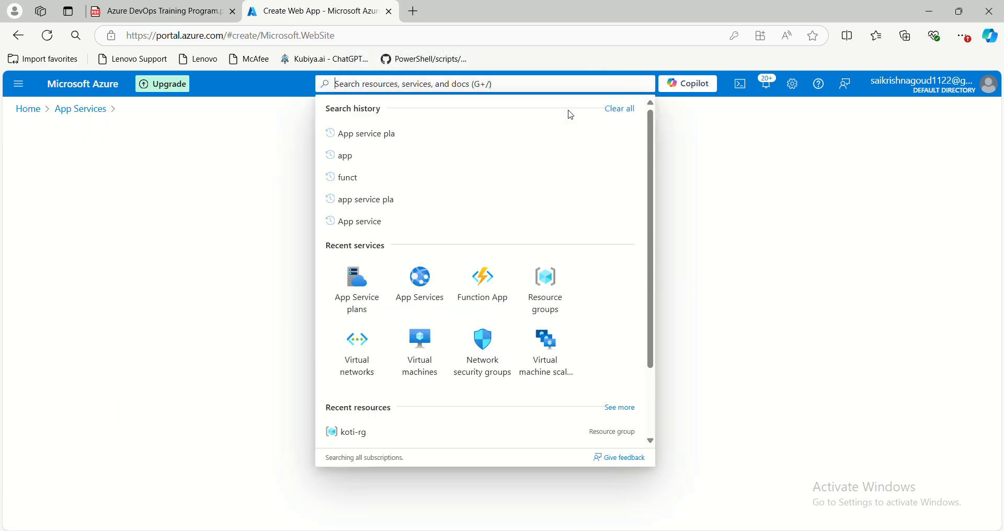
- Start creating a new App Service plan and choose koti-rg as its resource group
{"action": "left_click", "coordinate": [187, 321]}
{"action": "left_click", "coordinate": [43, 175]}
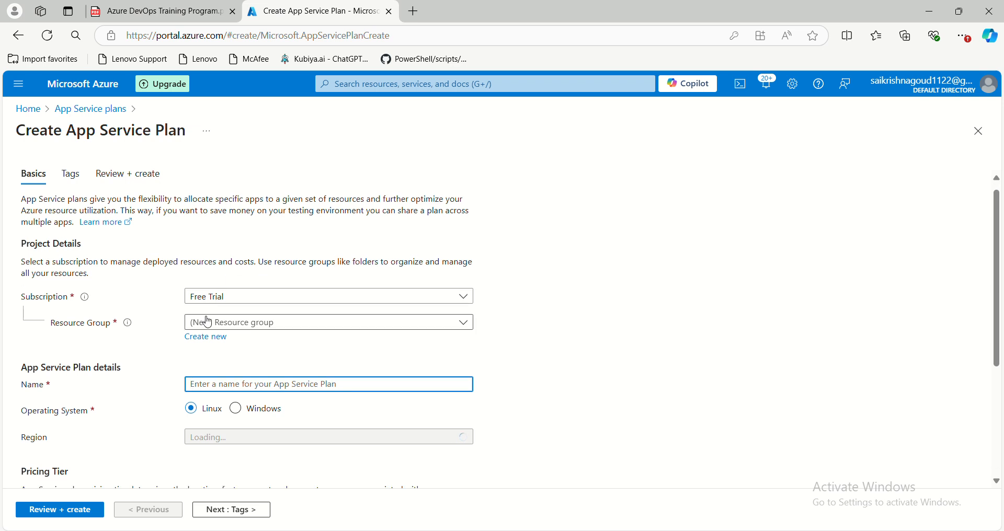
{"action": "scroll", "coordinate": [253, 277], "scroll_direction": "down", "scroll_amount": 1}
{"action": "left_click", "coordinate": [254, 276]}
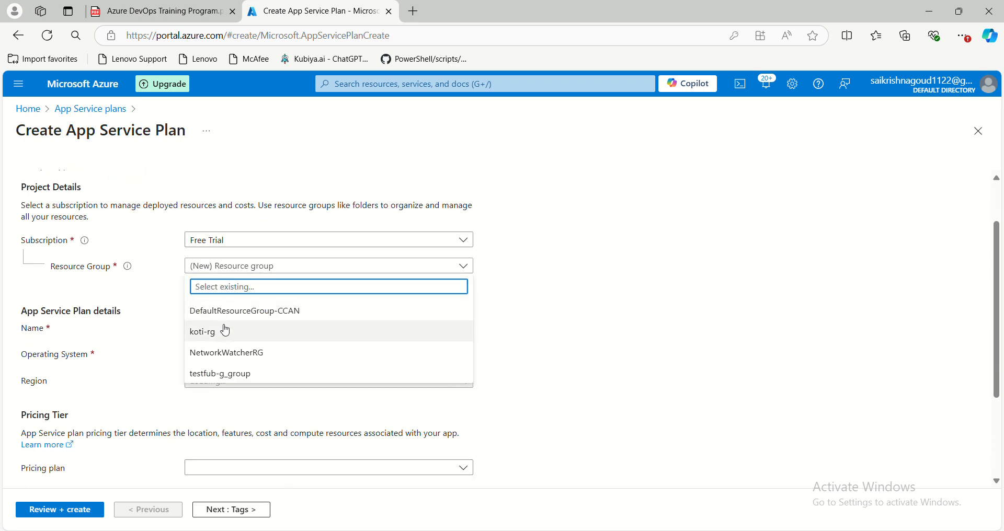
{"action": "left_click", "coordinate": [226, 327]}
- Name the App Service plan "test-appplna"
{"action": "scroll", "coordinate": [226, 327], "scroll_direction": "down", "scroll_amount": 1}
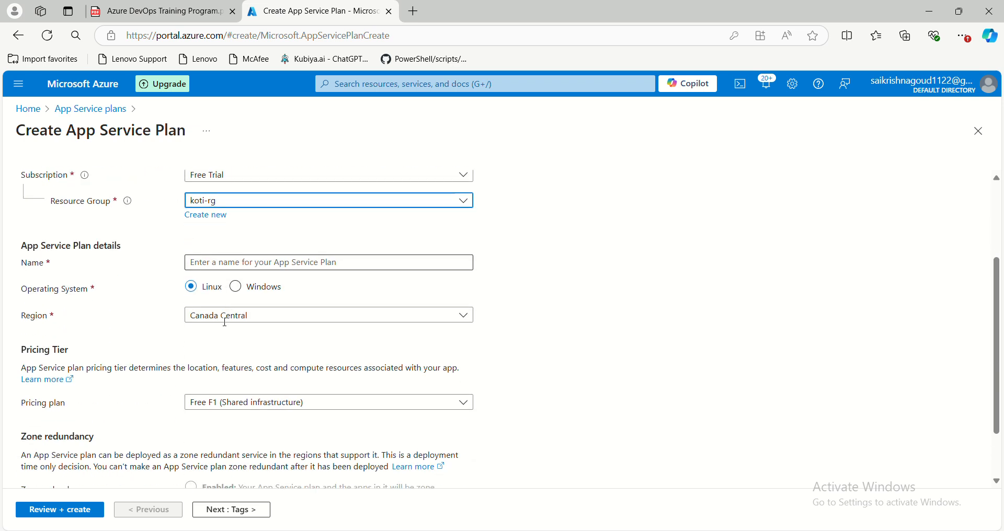
{"action": "left_click", "coordinate": [215, 267]}
{"action": "type", "text": "test-applna"}
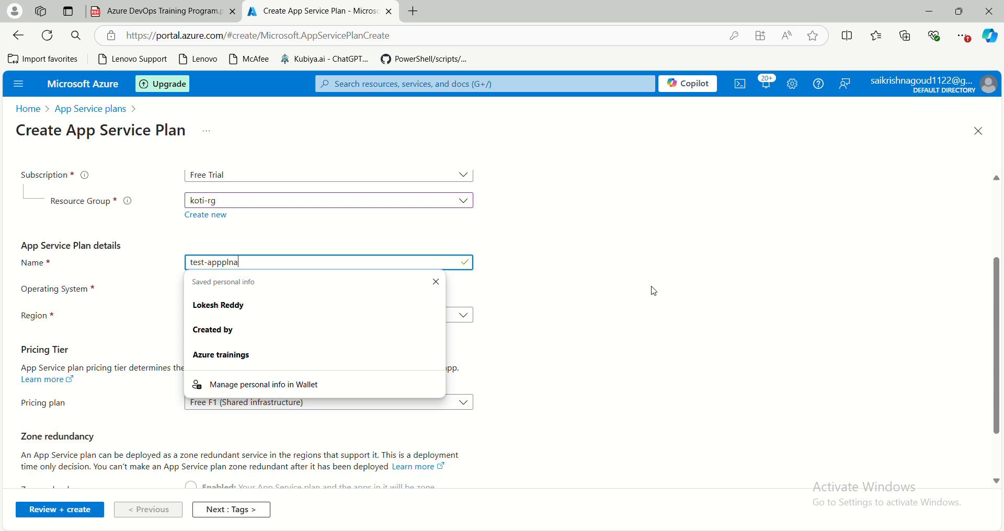
{"action": "left_click", "coordinate": [531, 265]}
{"action": "scroll", "coordinate": [249, 231], "scroll_direction": "down", "scroll_amount": 2}
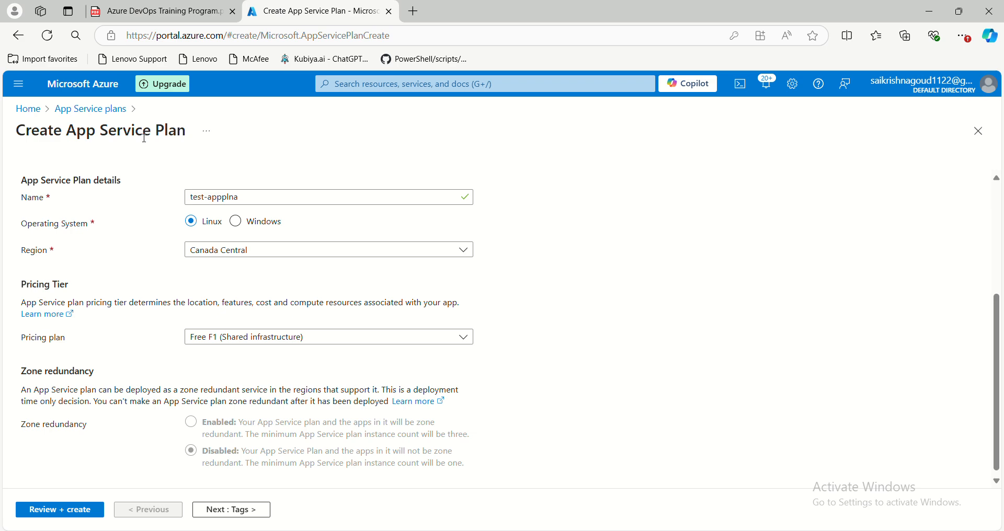
- Switch to the Paint scaling diagram and pencil a check mark above the App Service Plan box and short strokes around its ovals
{"action": "mouse_move", "coordinate": [588, 530]}
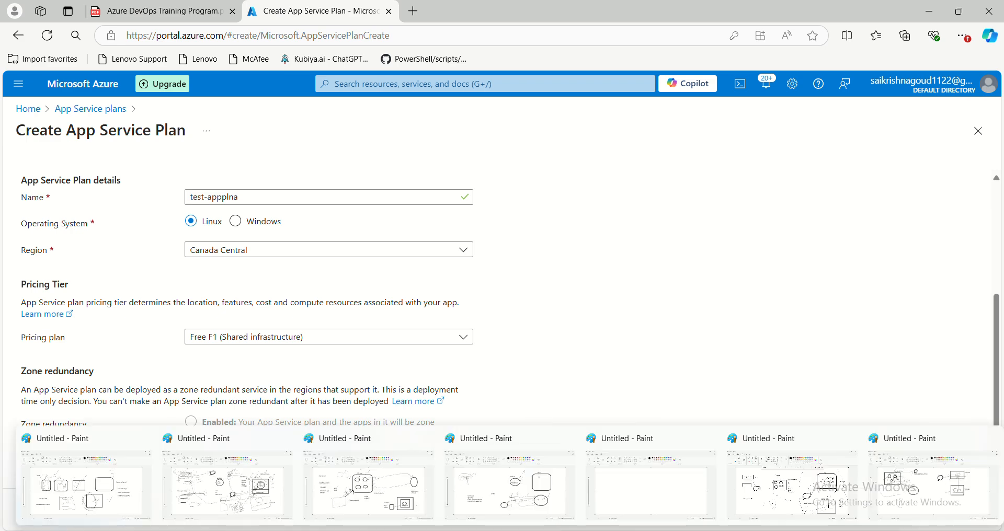
{"action": "left_click", "coordinate": [774, 493]}
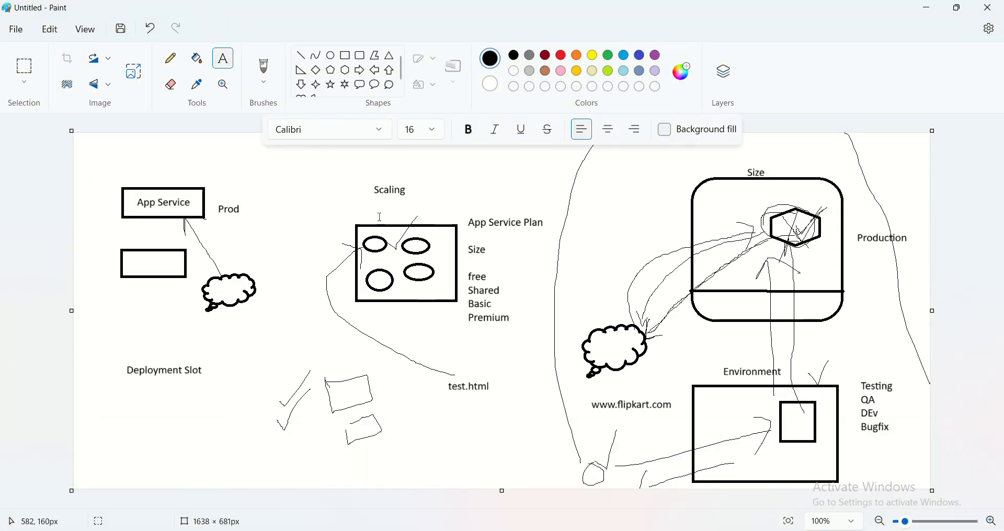
{"action": "left_click", "coordinate": [171, 58]}
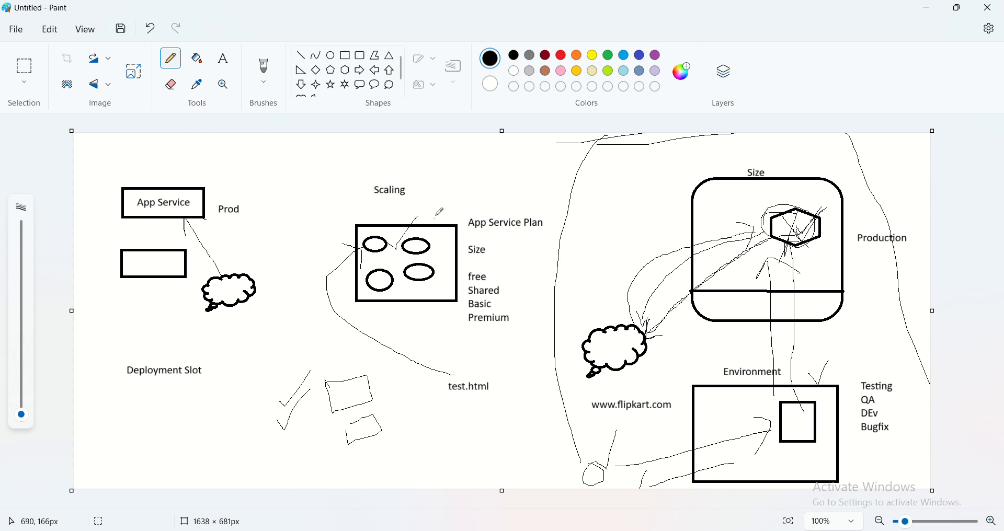
{"action": "left_click_drag", "start_coordinate": [435, 212], "coordinate": [474, 197]}
{"action": "mouse_move", "coordinate": [432, 246]}
{"action": "left_mouse_down"}
{"action": "mouse_move", "coordinate": [441, 239]}
{"action": "mouse_move", "coordinate": [396, 239]}
{"action": "left_mouse_up"}
{"action": "left_click_drag", "start_coordinate": [370, 278], "coordinate": [385, 257]}
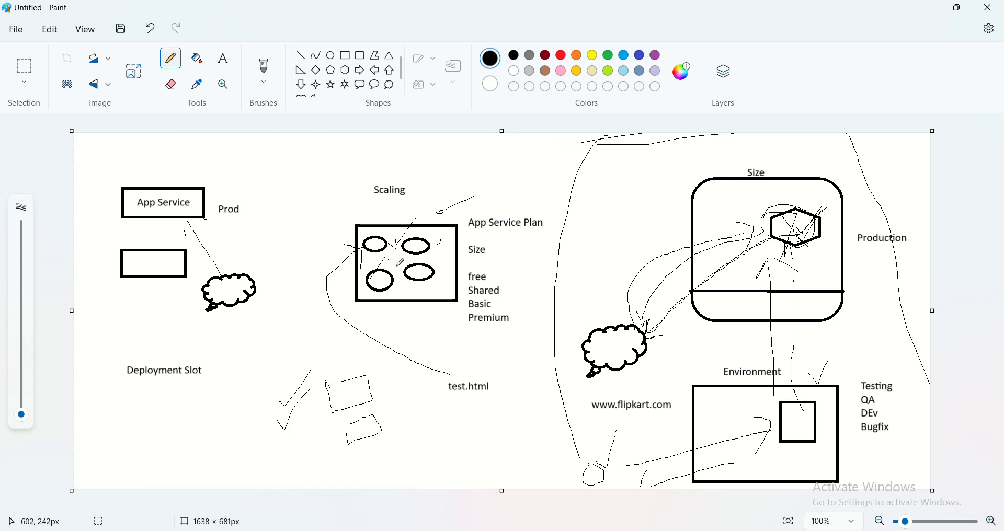
- Pencil a short stroke at the lower edge of the App Service Plan box, and switch back to the Azure portal
{"action": "left_click_drag", "start_coordinate": [435, 303], "coordinate": [443, 278]}
{"action": "key", "text": "alt+Tab"}
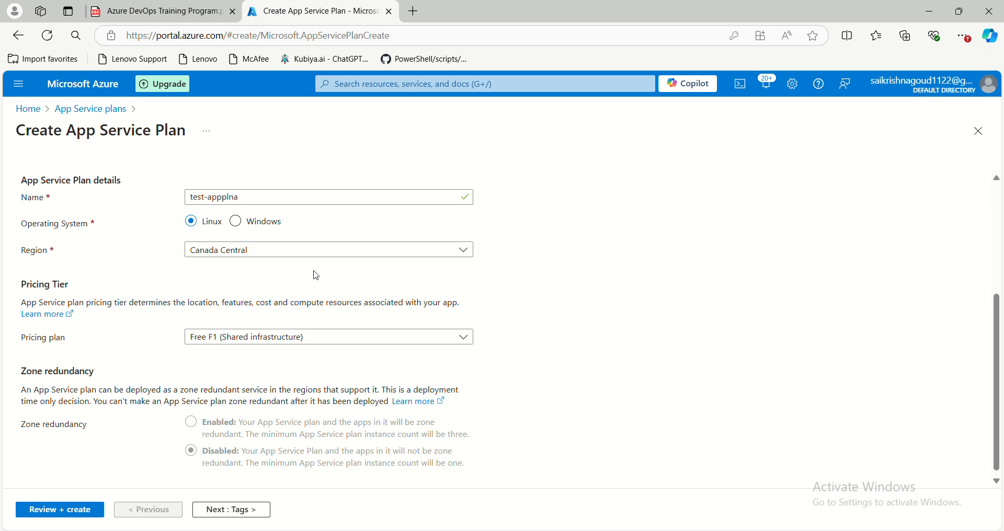
- Review the available pricing plans for the App Service plan, and try Premium V3 P1V3 with its zone redundancy option
{"action": "scroll", "coordinate": [204, 302], "scroll_direction": "down", "scroll_amount": 1}
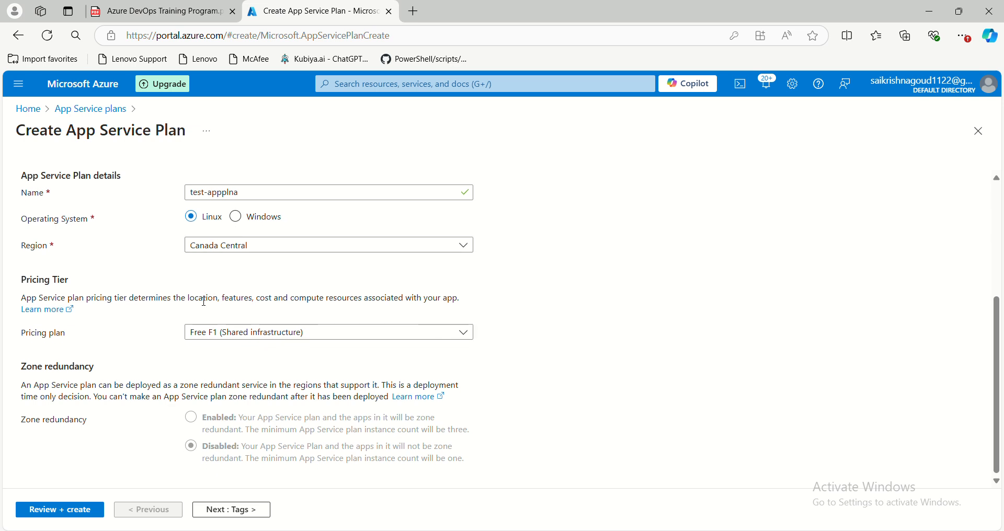
{"action": "left_click", "coordinate": [293, 333]}
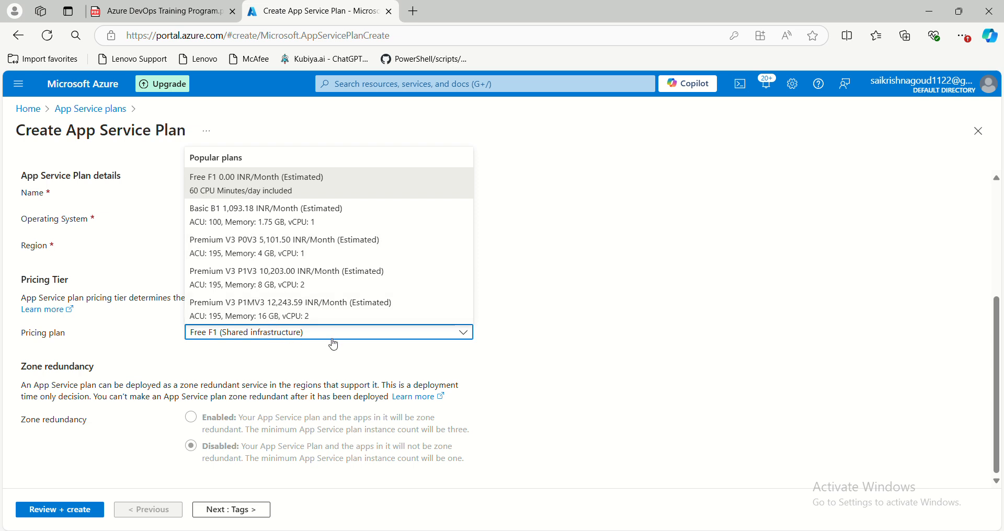
{"action": "left_click", "coordinate": [519, 357]}
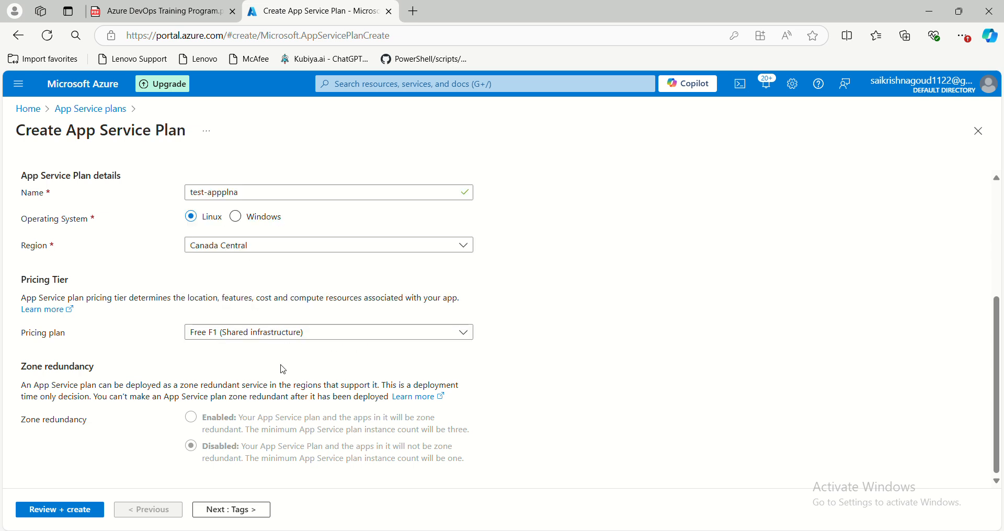
{"action": "left_click", "coordinate": [209, 342]}
{"action": "left_click", "coordinate": [118, 354]}
{"action": "left_click", "coordinate": [224, 332]}
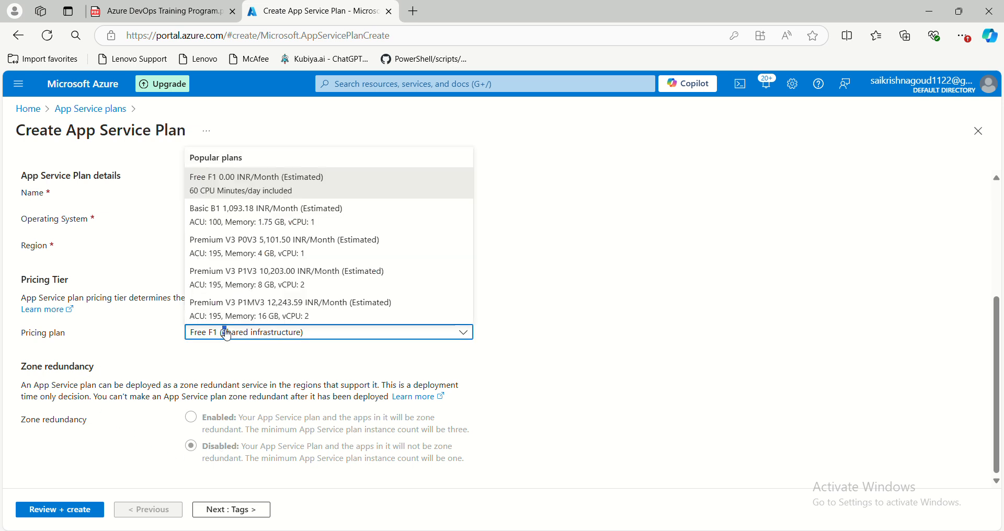
{"action": "left_click", "coordinate": [234, 284]}
{"action": "left_click", "coordinate": [197, 430]}
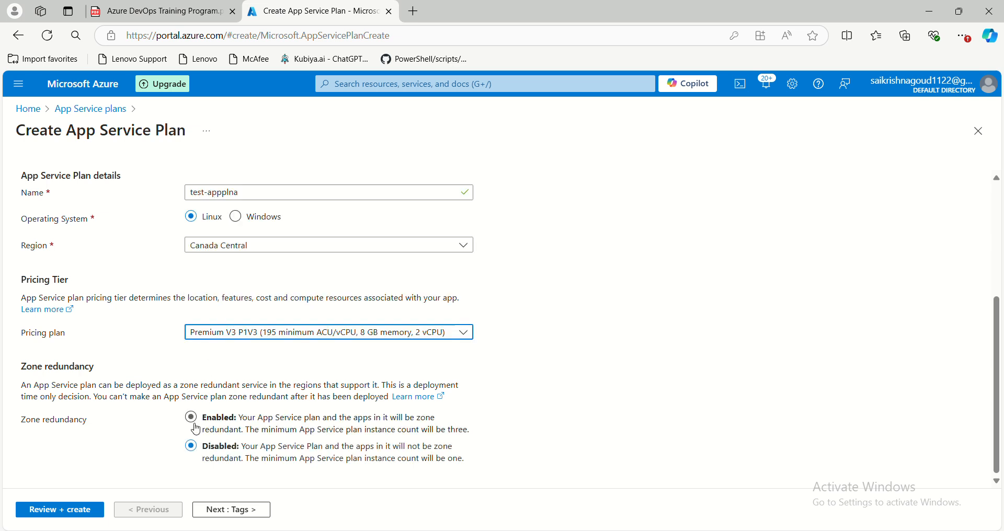
- Set the pricing plan to Premium V3 P0V3 and create the App Service plan without tags
{"action": "left_click", "coordinate": [234, 332]}
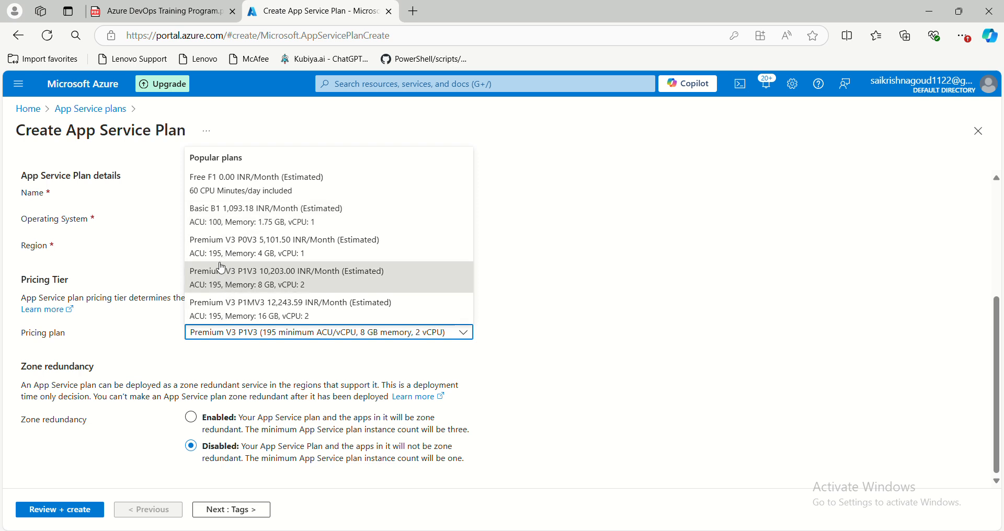
{"action": "left_click", "coordinate": [268, 260]}
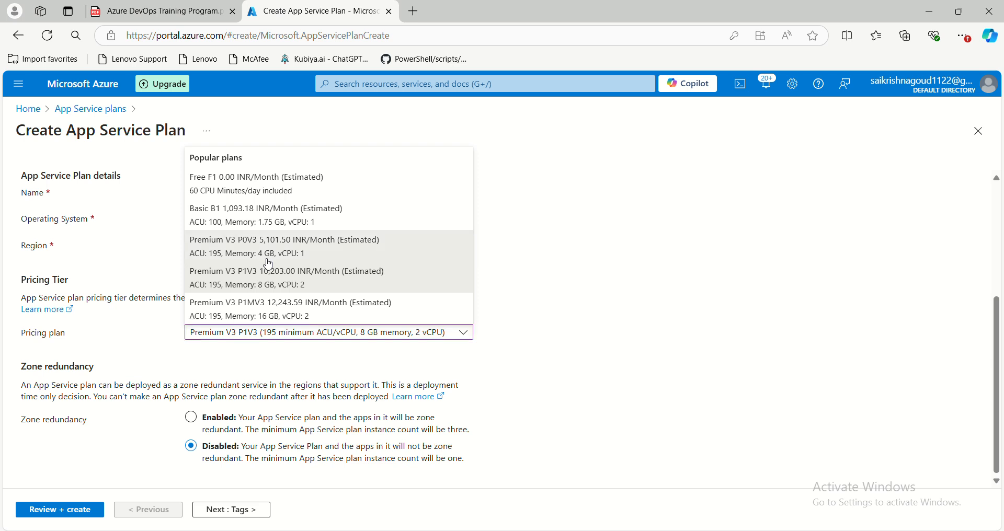
{"action": "left_click", "coordinate": [580, 363]}
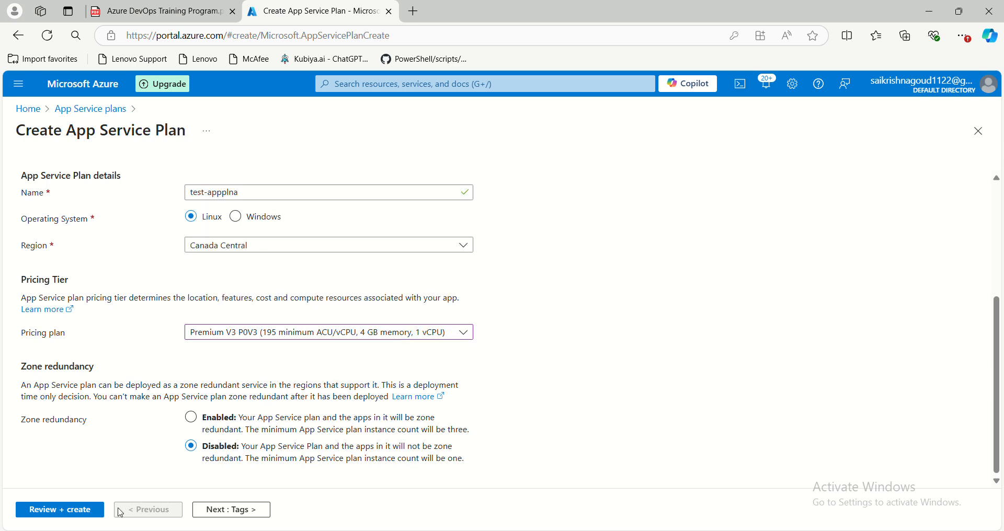
{"action": "left_click", "coordinate": [218, 511]}
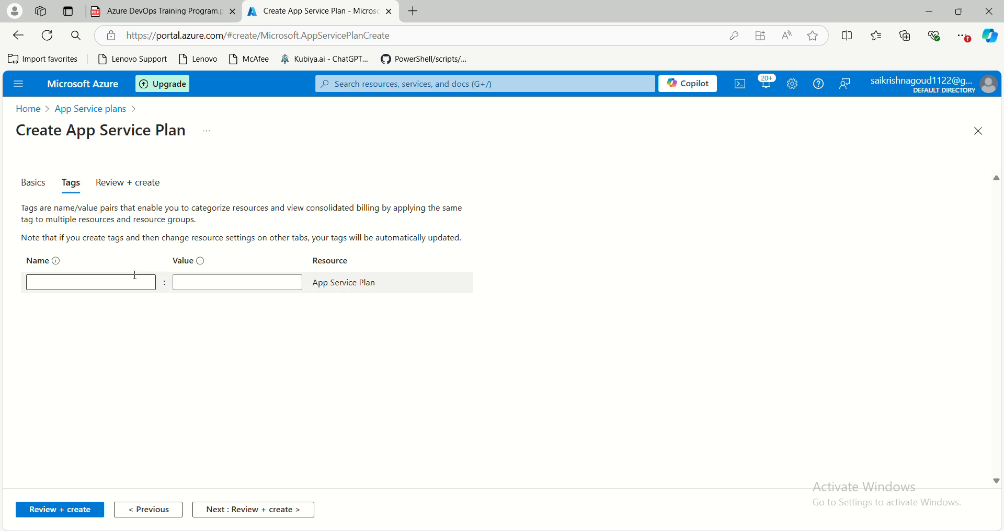
{"action": "left_click", "coordinate": [76, 509]}
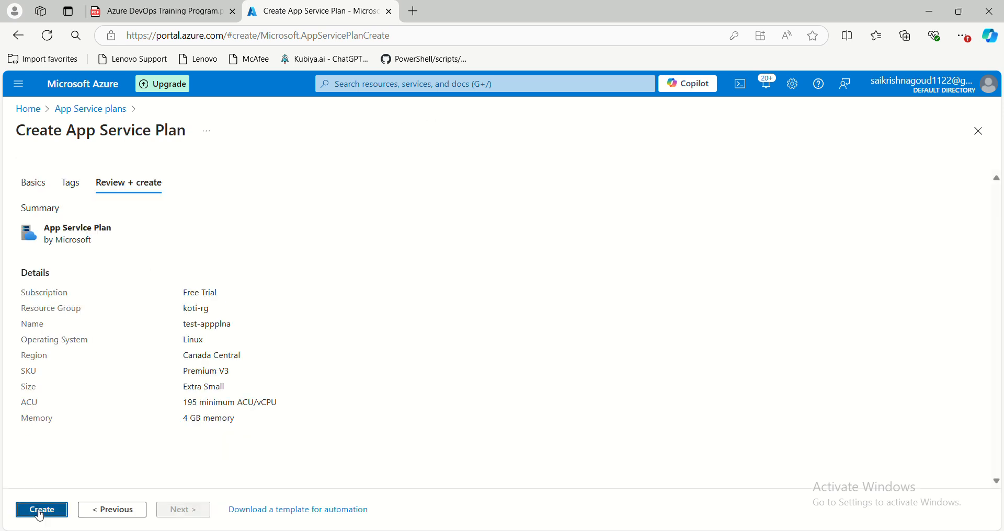
{"action": "left_click", "coordinate": [40, 511]}
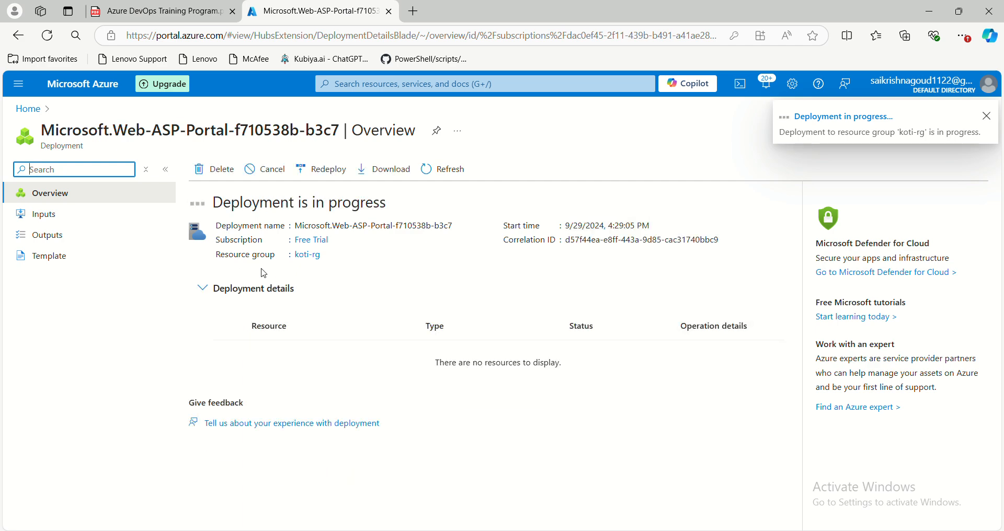
- Open App Services from the portal home and start a new Web App in the koti-rg resource group
{"action": "left_click", "coordinate": [29, 109]}
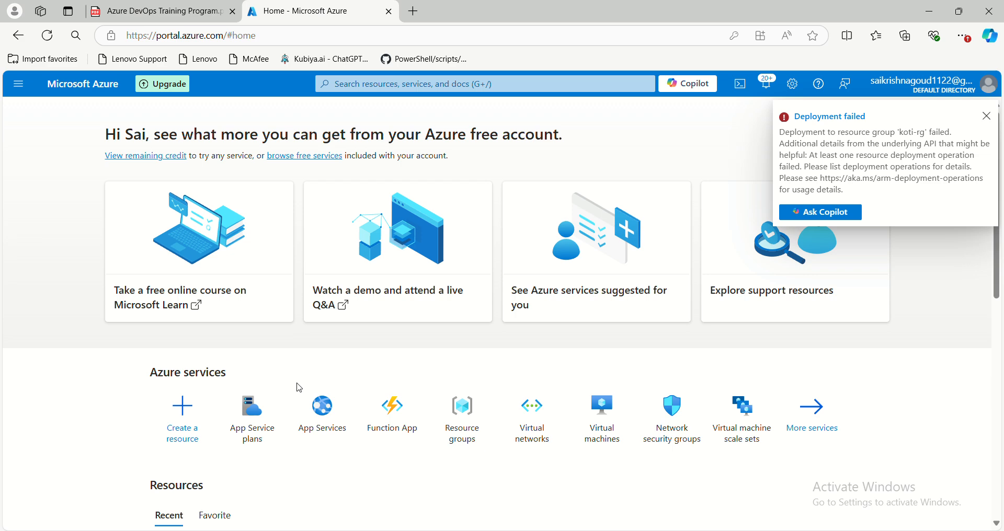
{"action": "scroll", "coordinate": [347, 118], "scroll_direction": "down", "scroll_amount": 1}
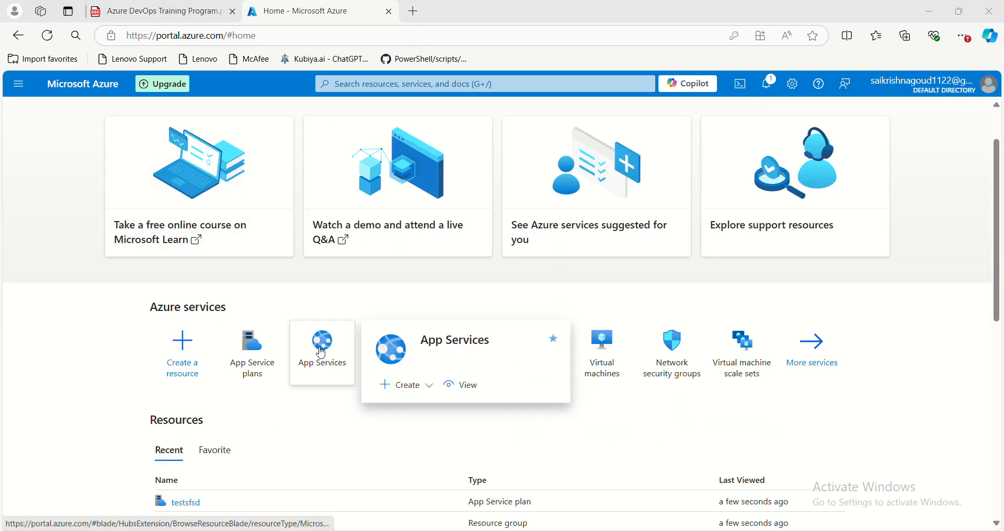
{"action": "left_click", "coordinate": [323, 354]}
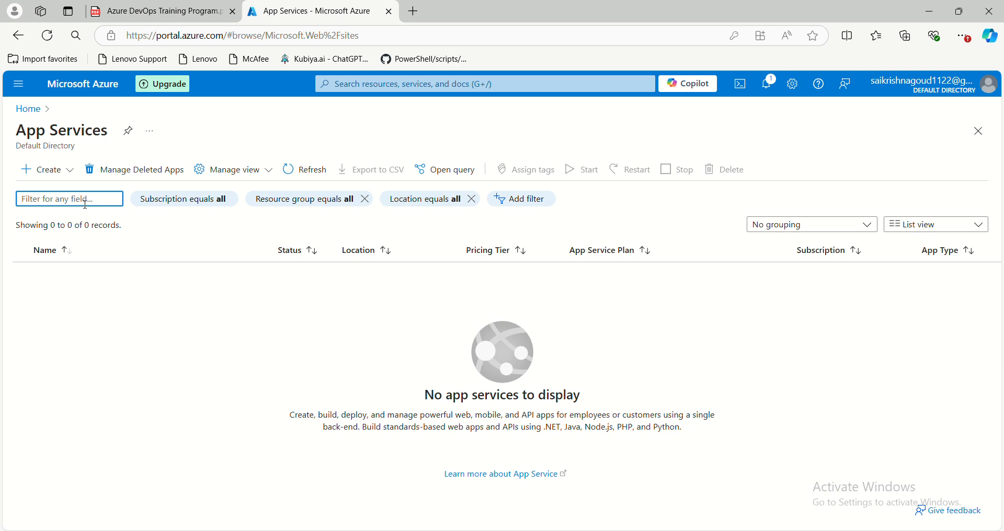
{"action": "left_click", "coordinate": [45, 170]}
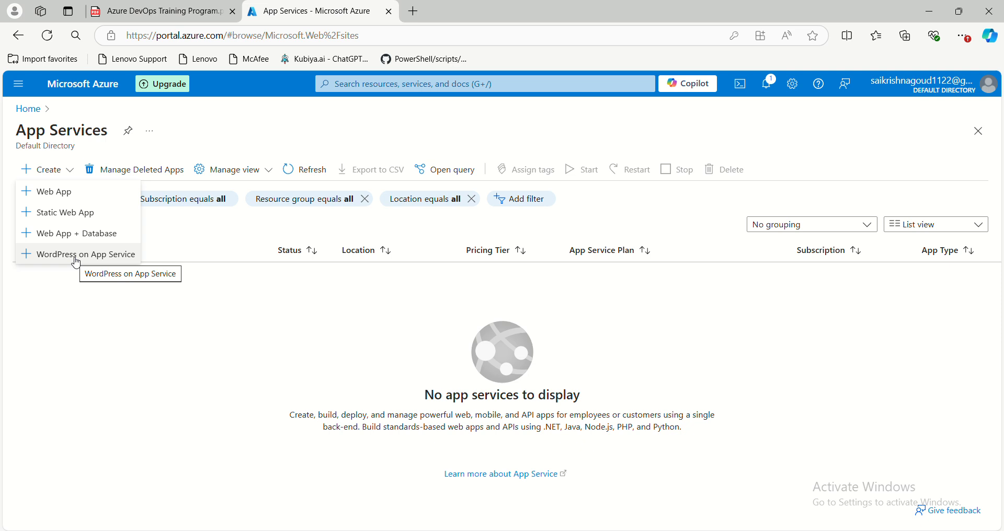
{"action": "left_click", "coordinate": [66, 192]}
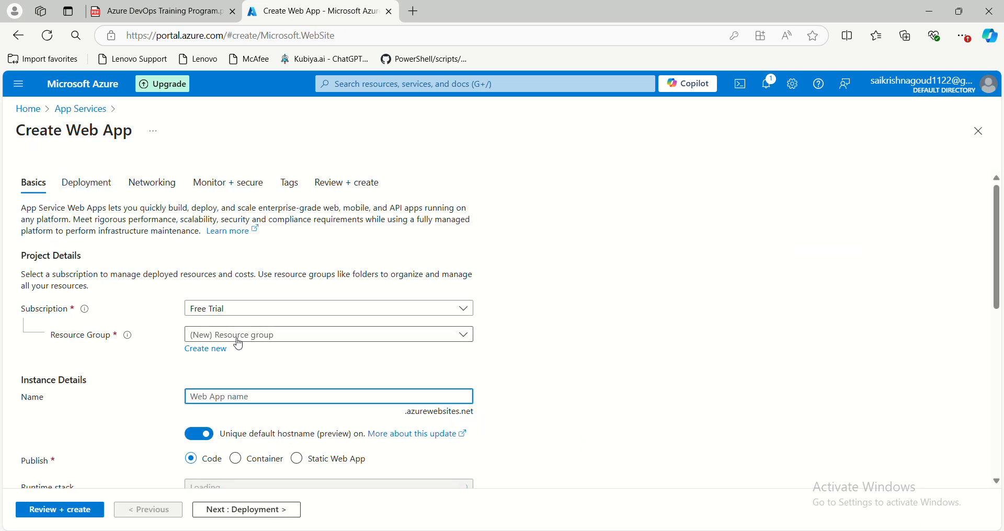
{"action": "left_click", "coordinate": [240, 341]}
{"action": "left_click", "coordinate": [237, 400]}
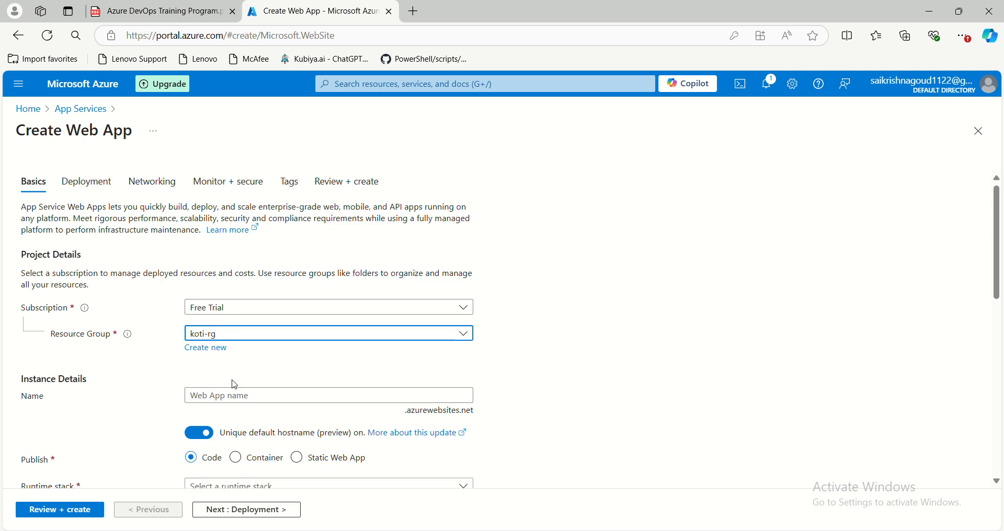
- Name the web app "test-xyd"
{"action": "scroll", "coordinate": [231, 384], "scroll_direction": "down", "scroll_amount": 1}
{"action": "left_click", "coordinate": [235, 329]}
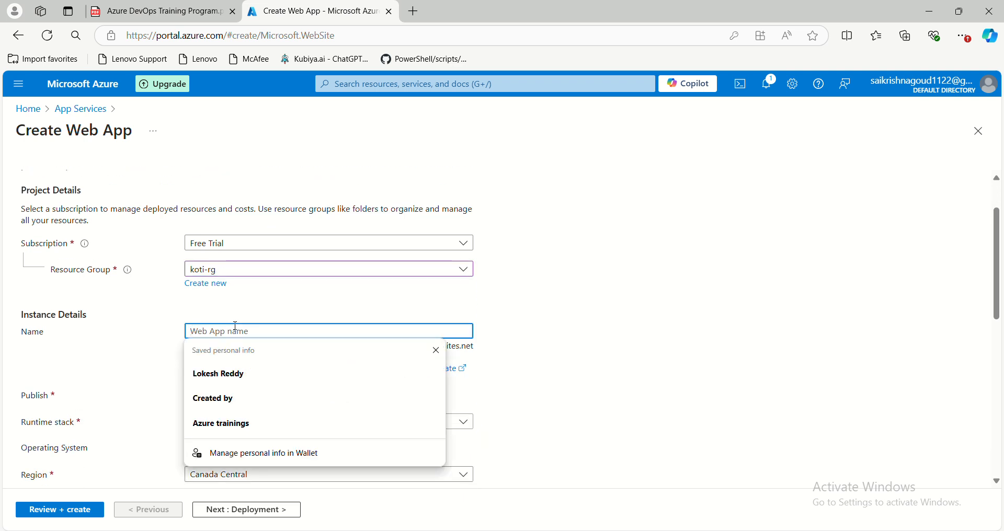
{"action": "type", "text": "test-xyd"}
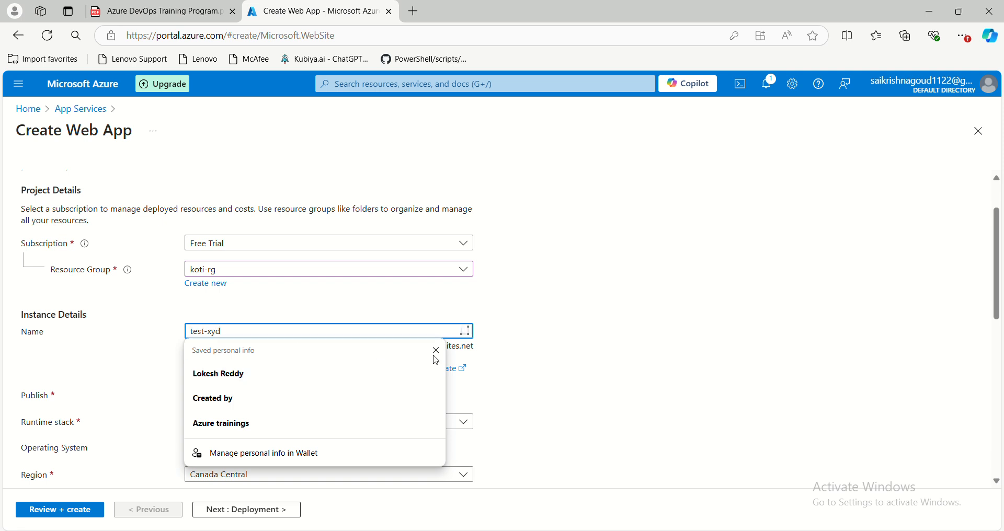
{"action": "left_click", "coordinate": [590, 352]}
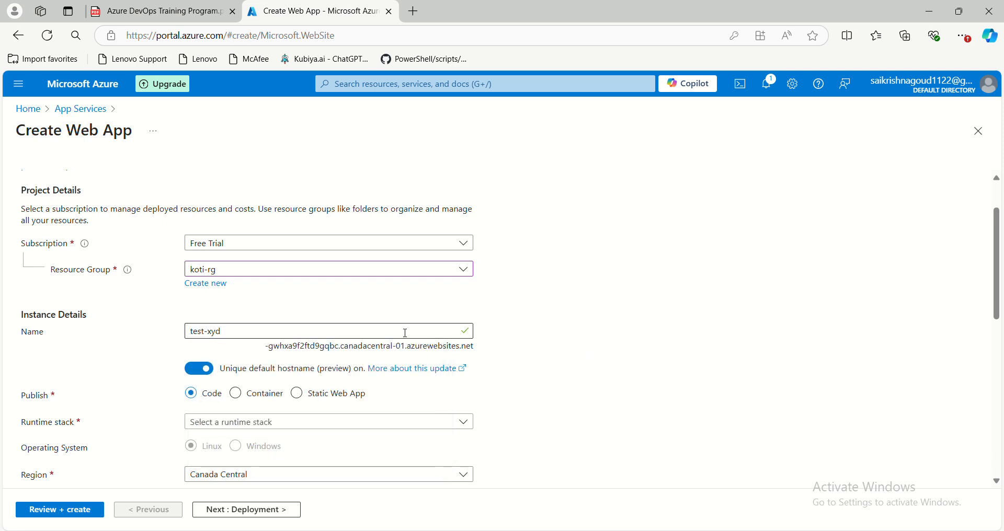
- Turn off the web app's unique default hostname and set its runtime stack to .NET 8 (LTS)
{"action": "left_click", "coordinate": [195, 370]}
{"action": "scroll", "coordinate": [250, 386], "scroll_direction": "down", "scroll_amount": 1}
{"action": "left_click", "coordinate": [252, 362]}
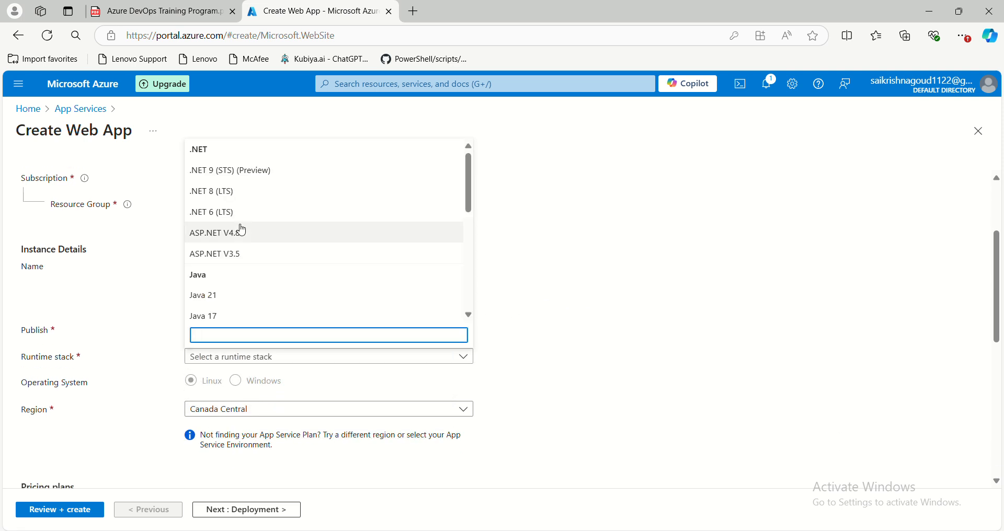
{"action": "left_click", "coordinate": [233, 188]}
- Select testsfsd (F1) as the web app's Windows plan, dismissing the form for a new App Service plan
{"action": "scroll", "coordinate": [424, 364], "scroll_direction": "down", "scroll_amount": 2}
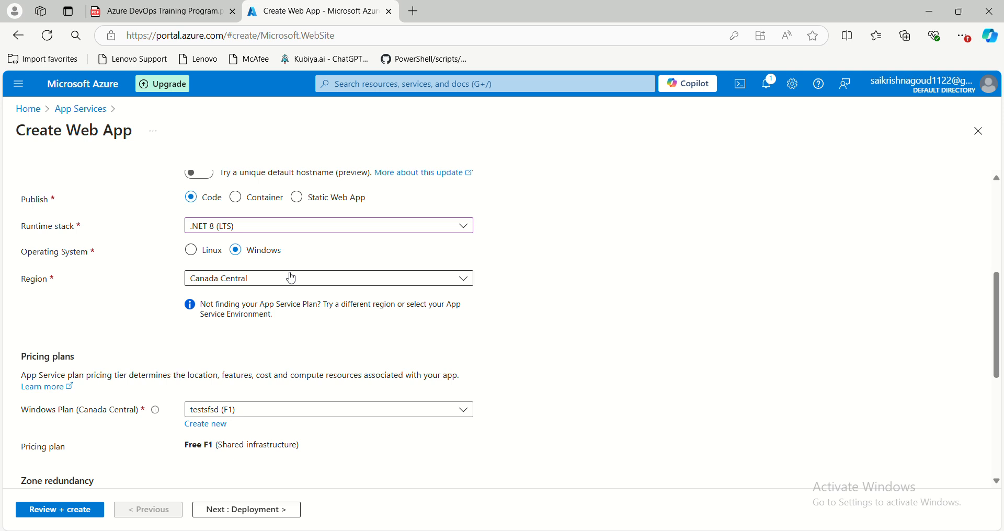
{"action": "scroll", "coordinate": [291, 278], "scroll_direction": "down", "scroll_amount": 3}
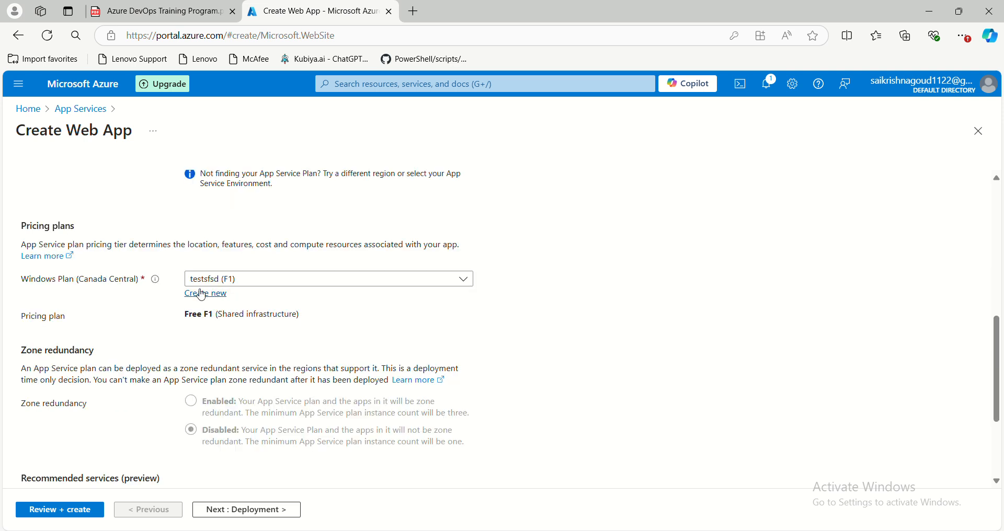
{"action": "left_click", "coordinate": [280, 287]}
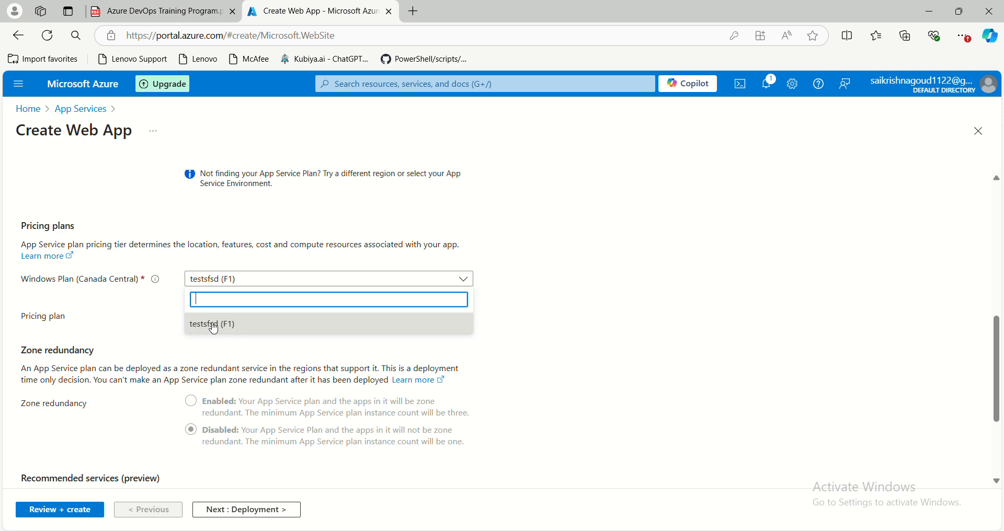
{"action": "left_click", "coordinate": [215, 329]}
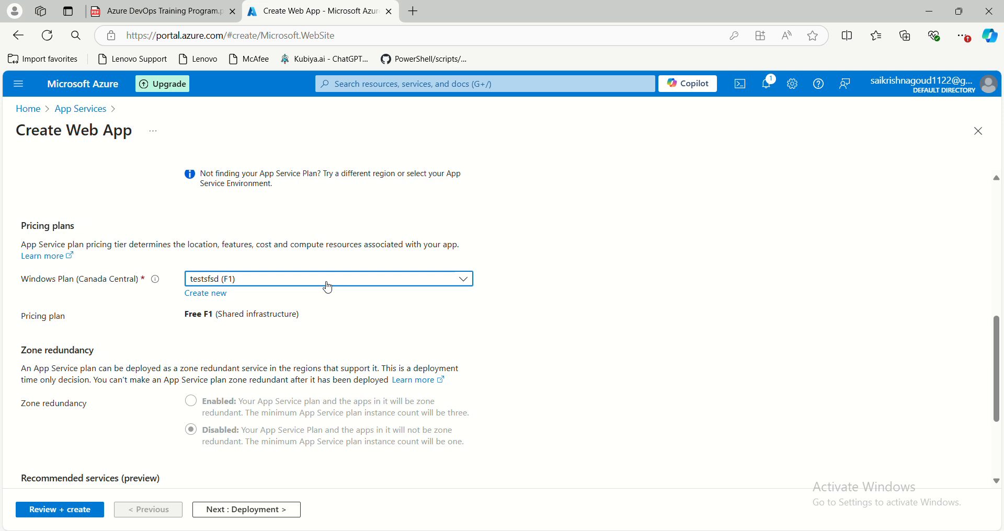
{"action": "left_click", "coordinate": [206, 296]}
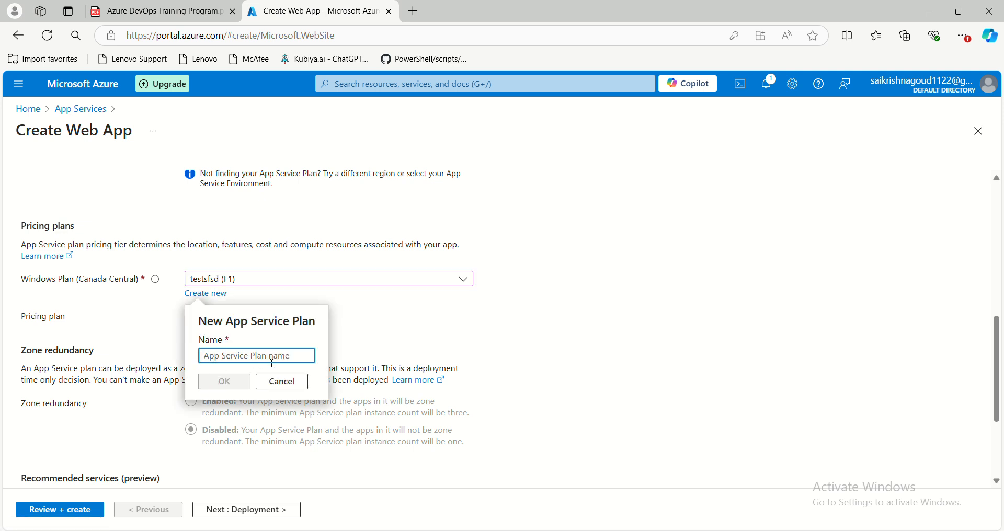
{"action": "left_click", "coordinate": [282, 381]}
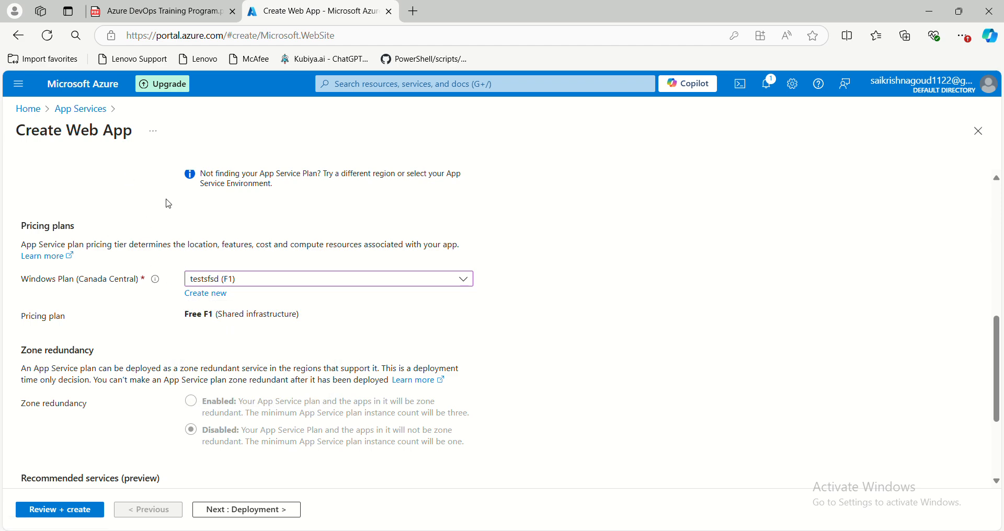
- Proceed to the web app's deployment settings, and switch continuous deployment to Enable and back to Disable
{"action": "scroll", "coordinate": [193, 333], "scroll_direction": "down", "scroll_amount": 3}
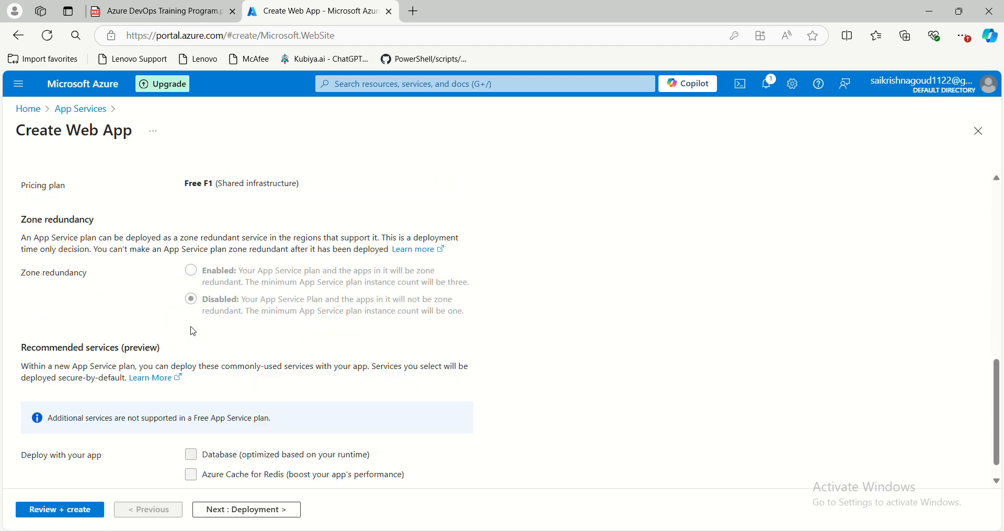
{"action": "scroll", "coordinate": [206, 287], "scroll_direction": "up", "scroll_amount": 1}
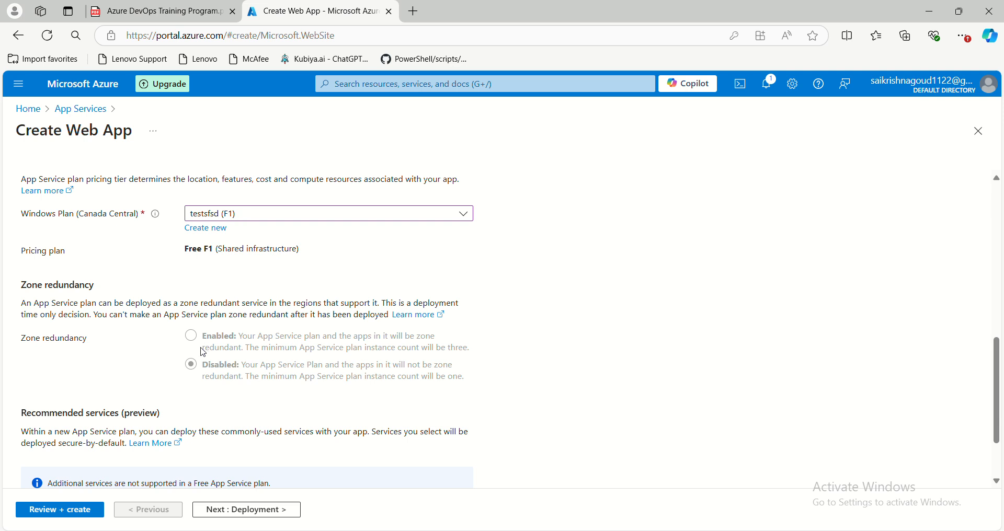
{"action": "scroll", "coordinate": [200, 350], "scroll_direction": "down", "scroll_amount": 2}
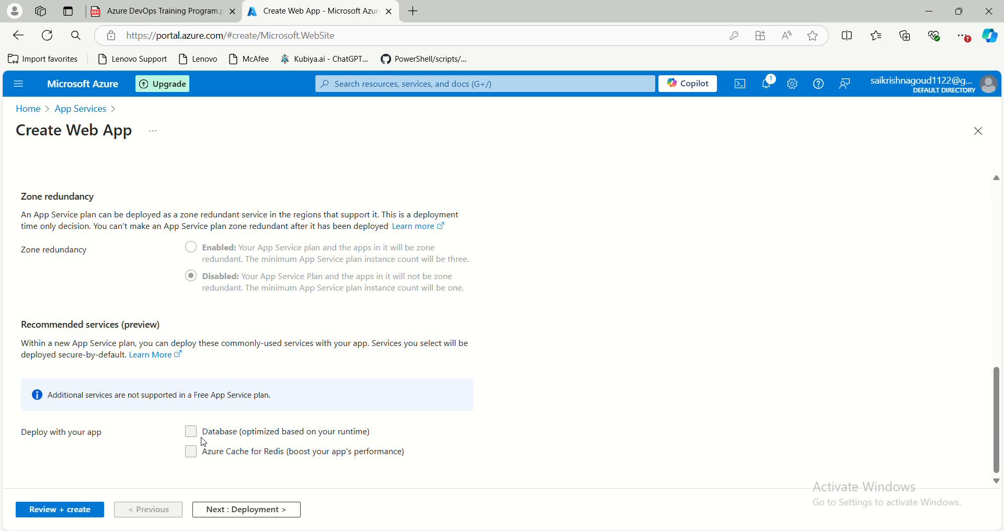
{"action": "scroll", "coordinate": [215, 439], "scroll_direction": "up", "scroll_amount": 10}
{"action": "left_click", "coordinate": [227, 515]}
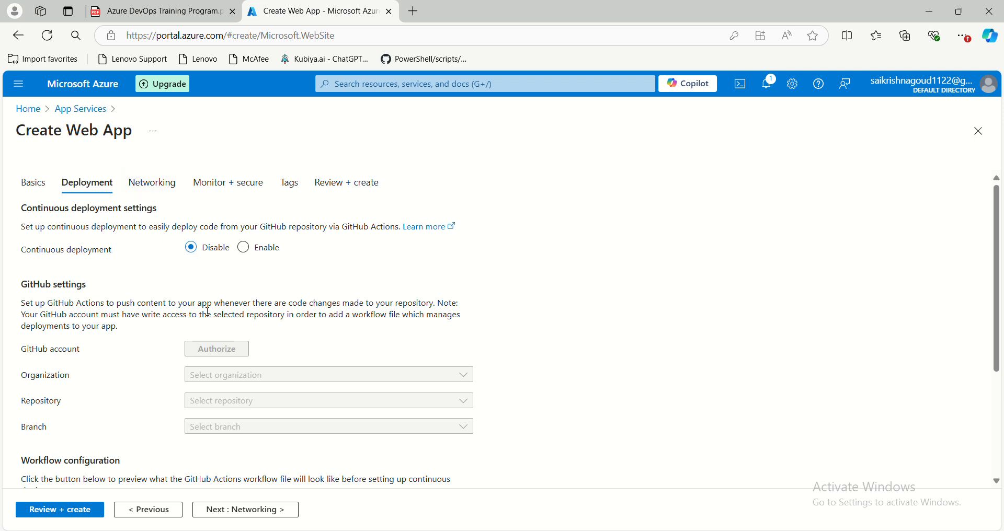
{"action": "left_click", "coordinate": [245, 249]}
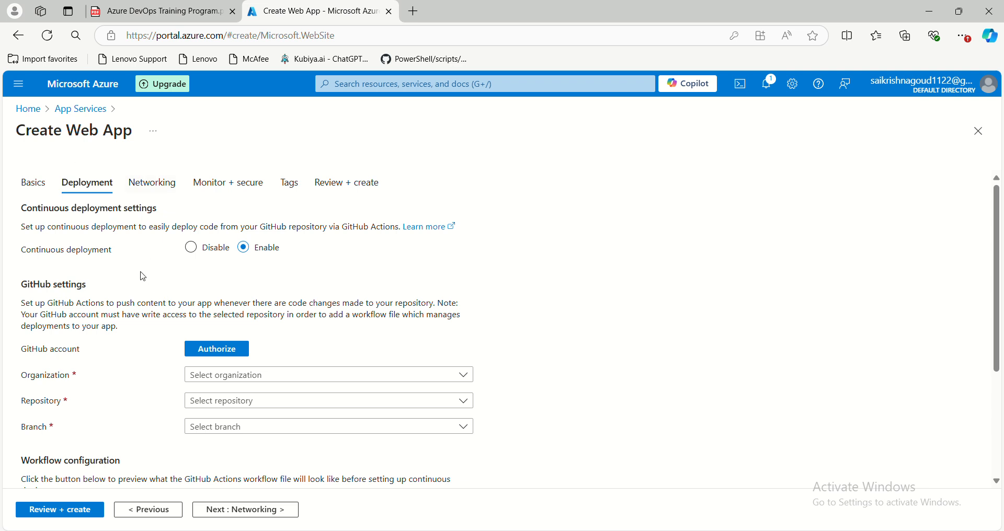
{"action": "left_click", "coordinate": [197, 252]}
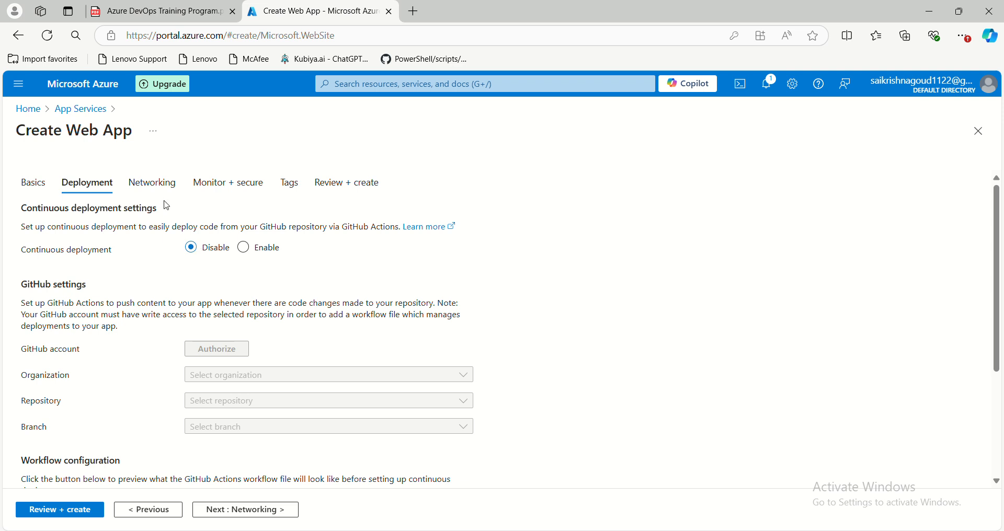
- Proceed to the web app's networking settings, and switch public access to Off and back to On
{"action": "left_click", "coordinate": [145, 189]}
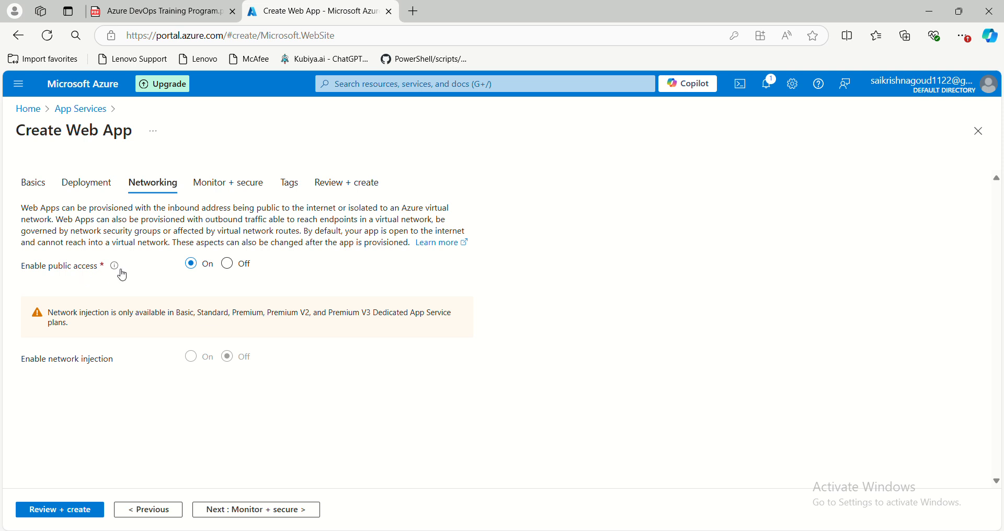
{"action": "left_click", "coordinate": [228, 267]}
{"action": "left_click", "coordinate": [191, 269]}
- Disable Application Insights in the monitoring and security settings, and switch Defender for App Service on and back off
{"action": "left_click", "coordinate": [221, 509]}
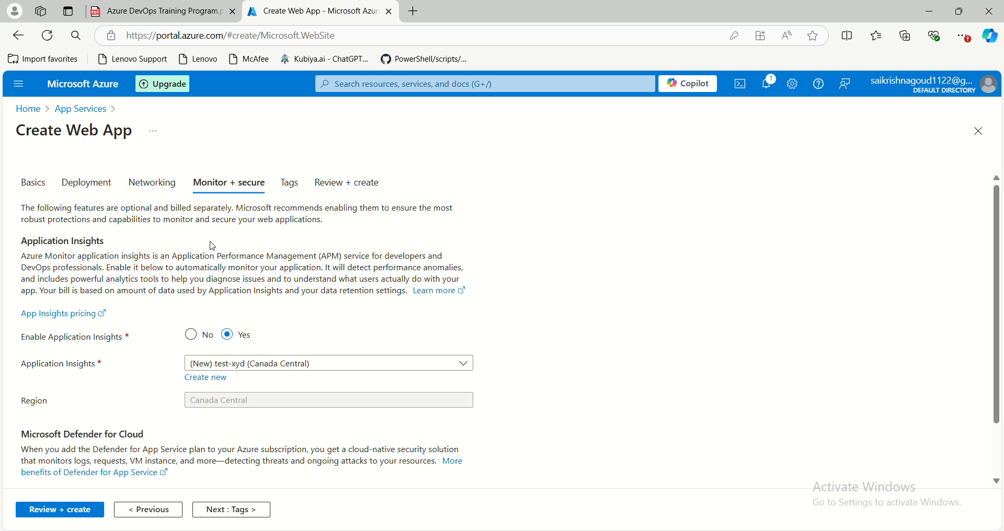
{"action": "scroll", "coordinate": [189, 323], "scroll_direction": "down", "scroll_amount": 1}
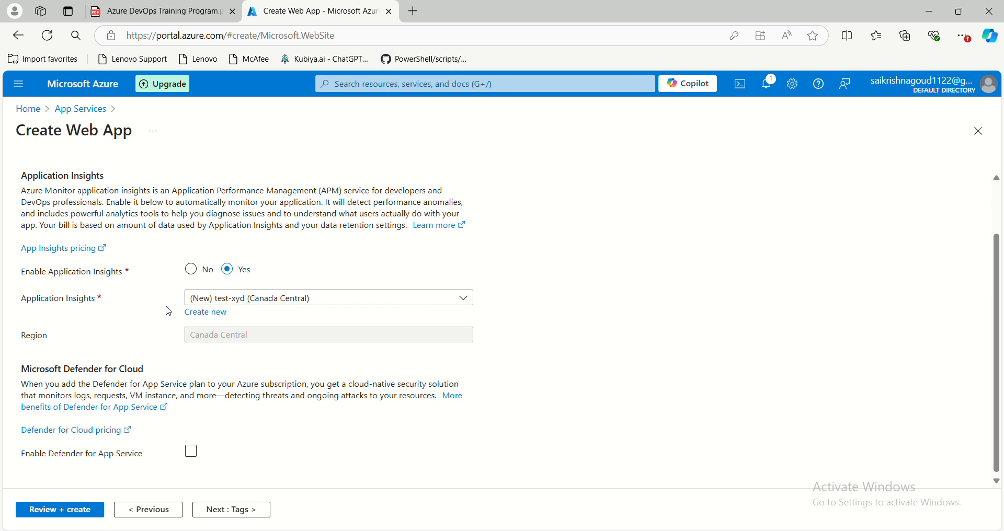
{"action": "left_click", "coordinate": [191, 271]}
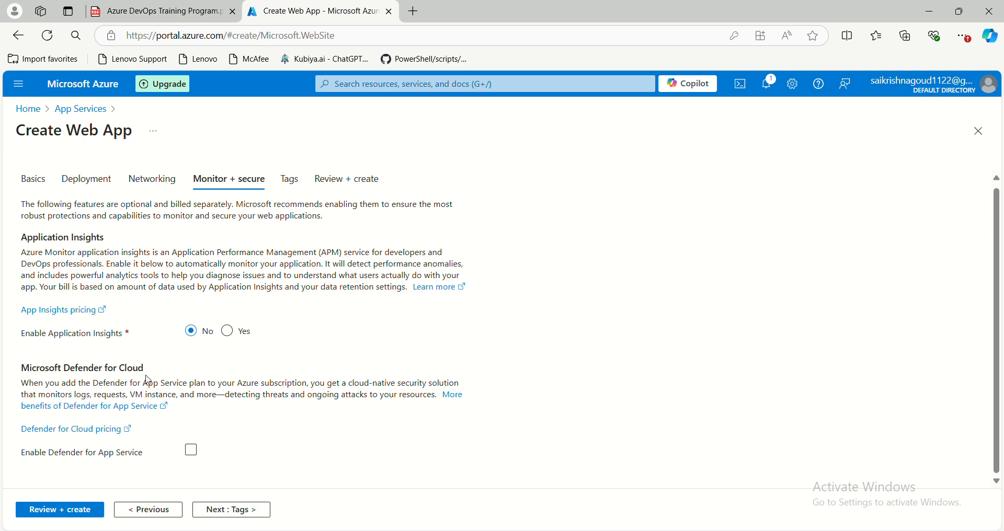
{"action": "left_click", "coordinate": [191, 453]}
{"action": "left_click", "coordinate": [194, 457]}
- Leave the tags empty, review and create the web app, and open the deployed test-xyd resource, dismissing its deployment notification
{"action": "left_click", "coordinate": [232, 515]}
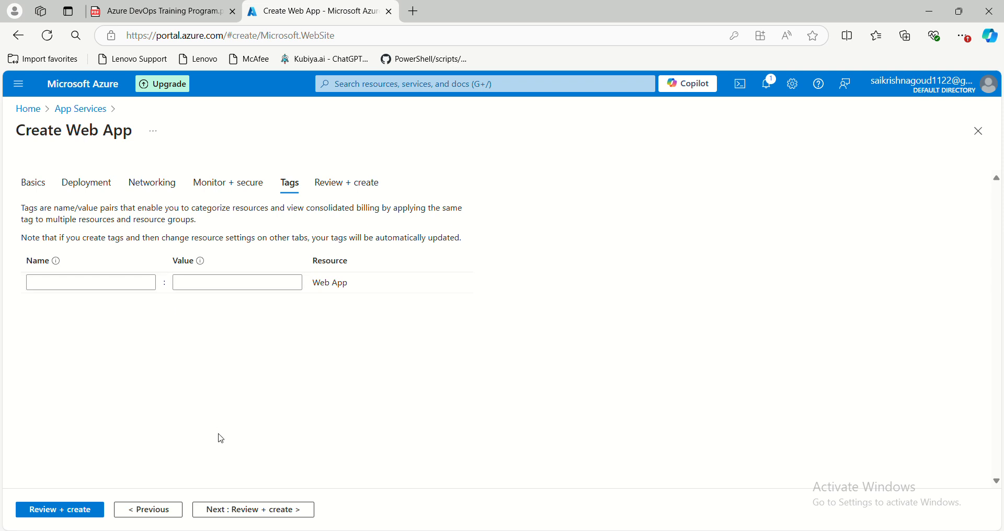
{"action": "left_click", "coordinate": [253, 512]}
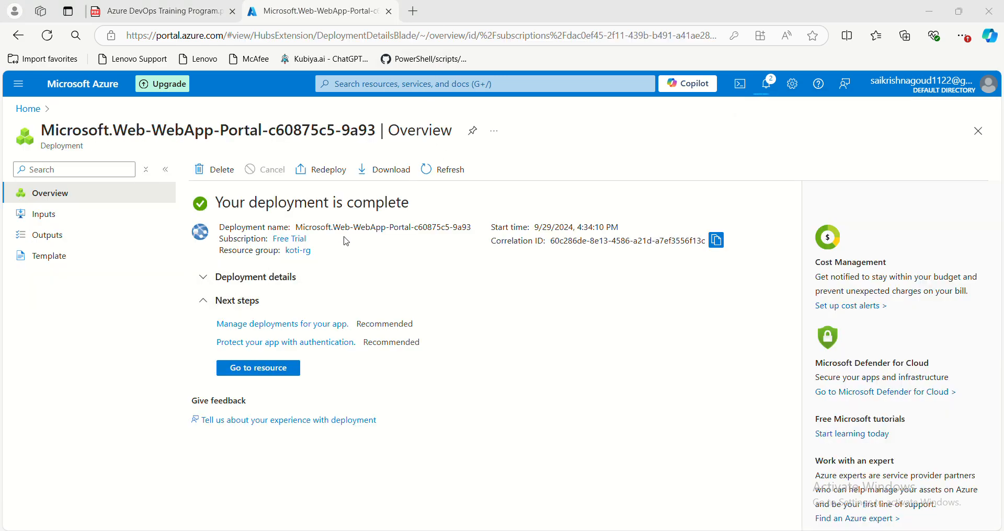
{"action": "left_click", "coordinate": [272, 372]}
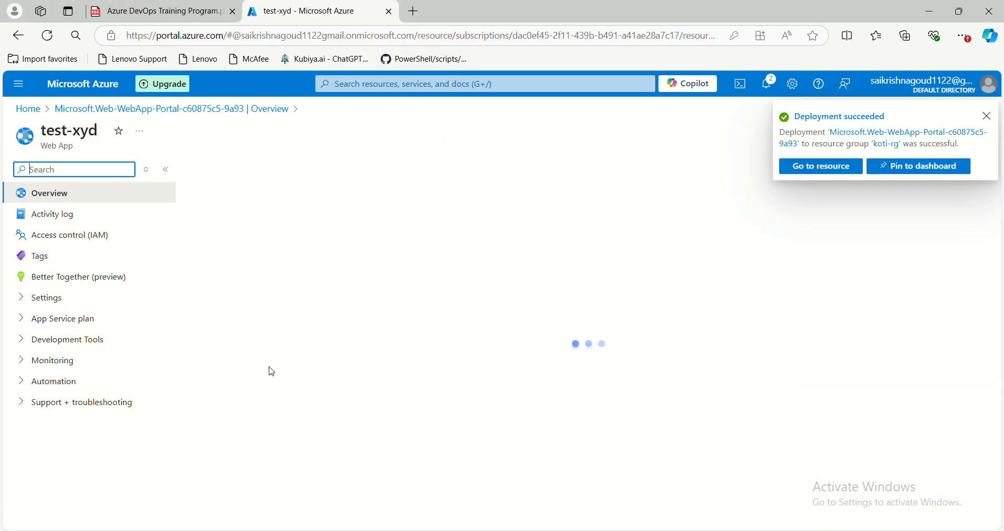
{"action": "left_click", "coordinate": [988, 116]}
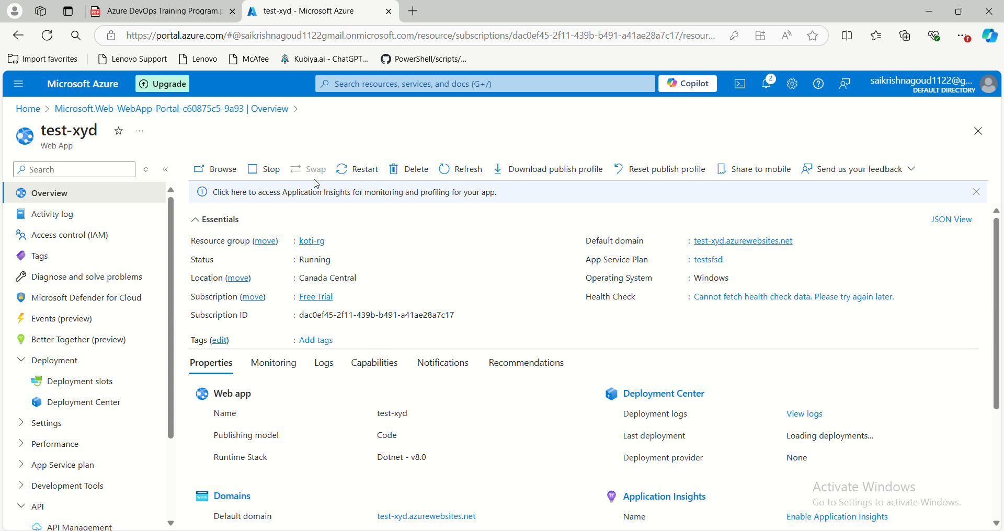
- Examine test-xyd's overview details, activity log, access control (IAM) and tags
{"action": "mouse_move", "coordinate": [335, 241]}
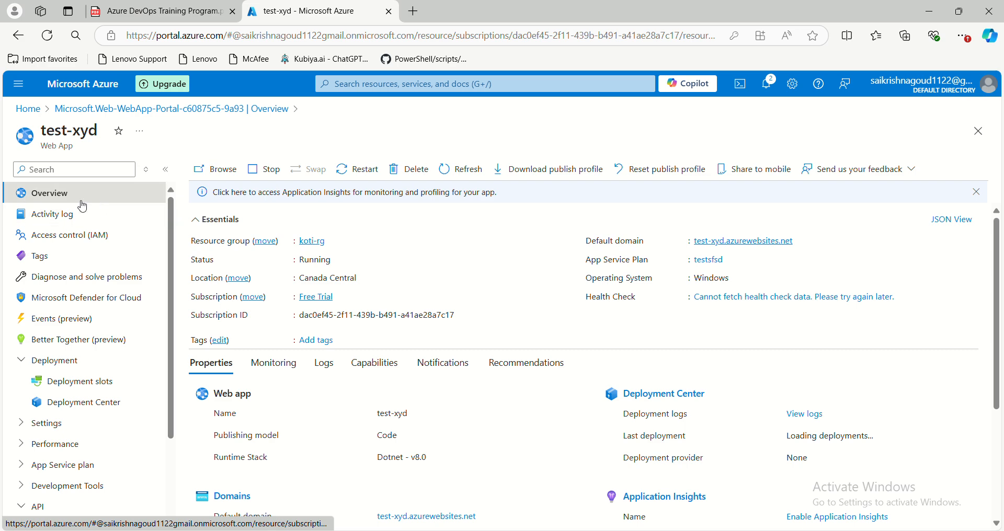
{"action": "left_click", "coordinate": [120, 216]}
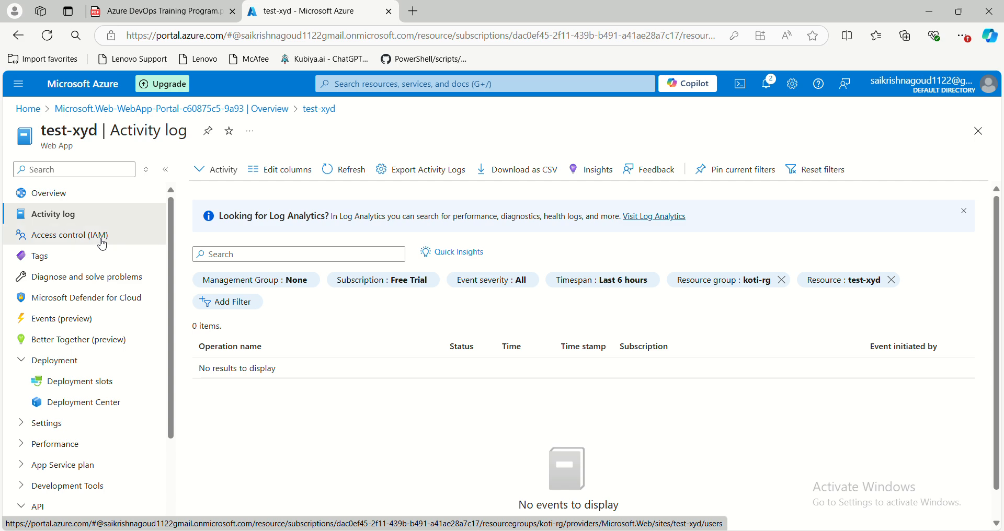
{"action": "left_click", "coordinate": [131, 240]}
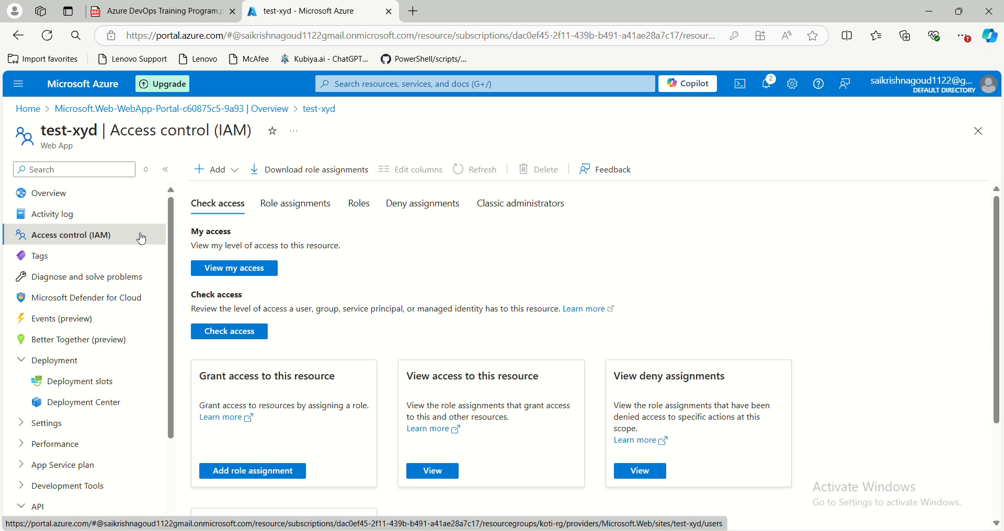
{"action": "left_click", "coordinate": [92, 259]}
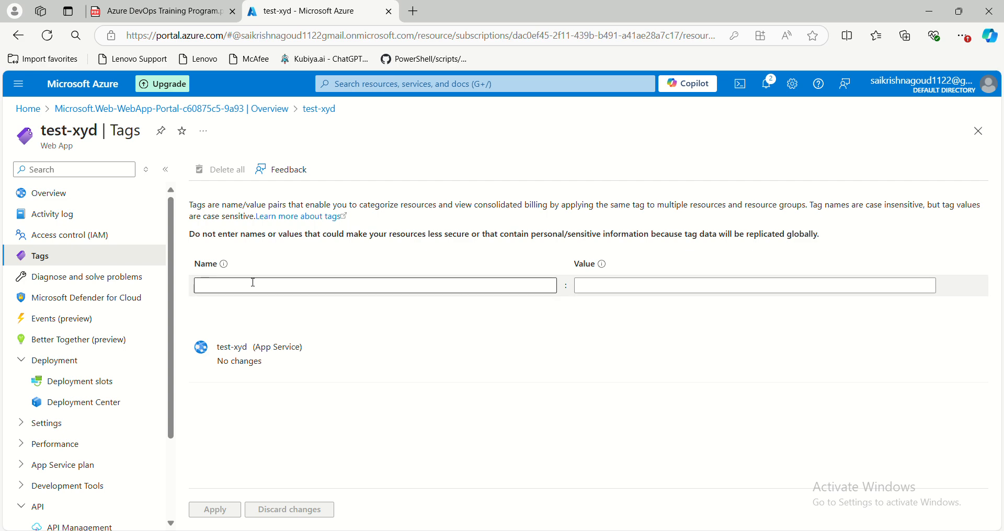
- Examine test-xyd's Diagnose and solve problems, Microsoft Defender for Cloud, Events (preview) and Better Together (preview) pages
{"action": "left_click", "coordinate": [102, 284]}
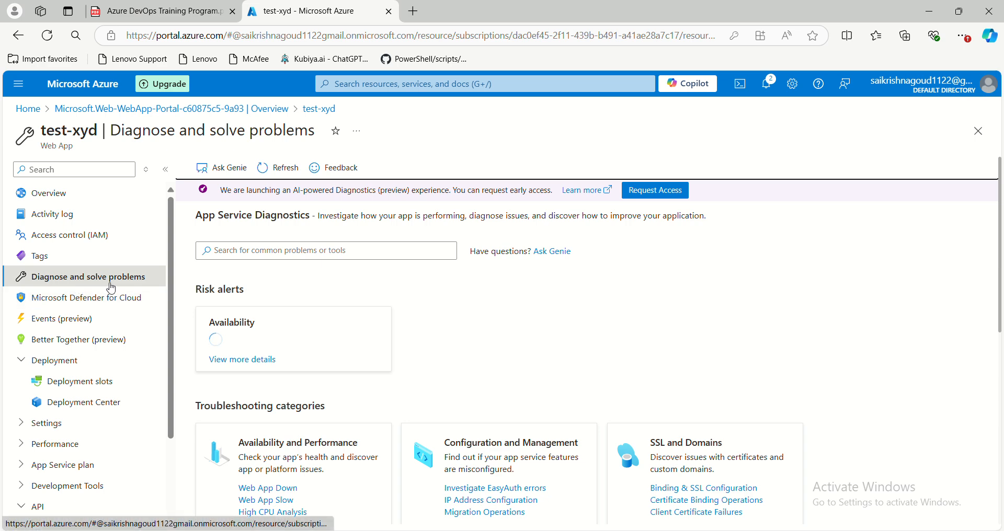
{"action": "left_click", "coordinate": [82, 301]}
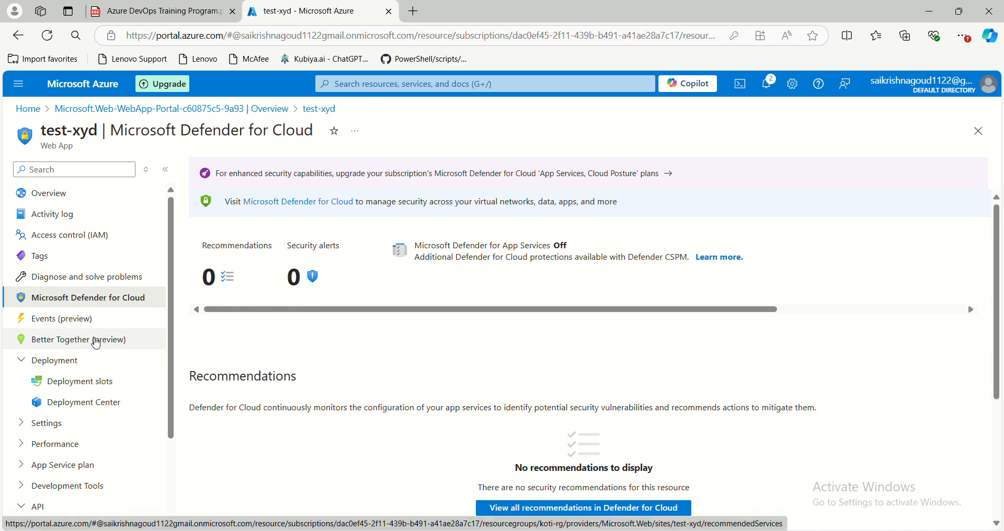
{"action": "left_click", "coordinate": [57, 324]}
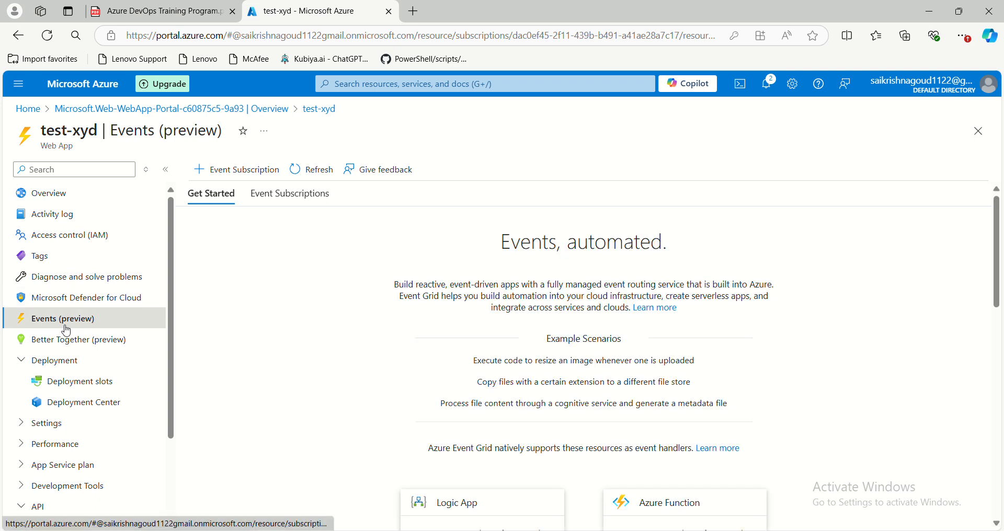
{"action": "left_click", "coordinate": [75, 340]}
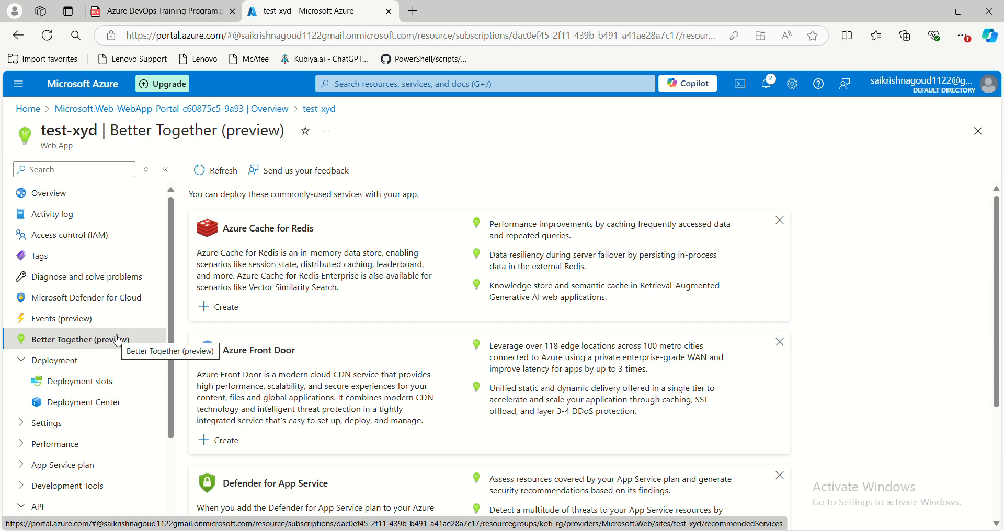
- Open the deployment slots page of test-xyd
{"action": "left_click", "coordinate": [70, 370]}
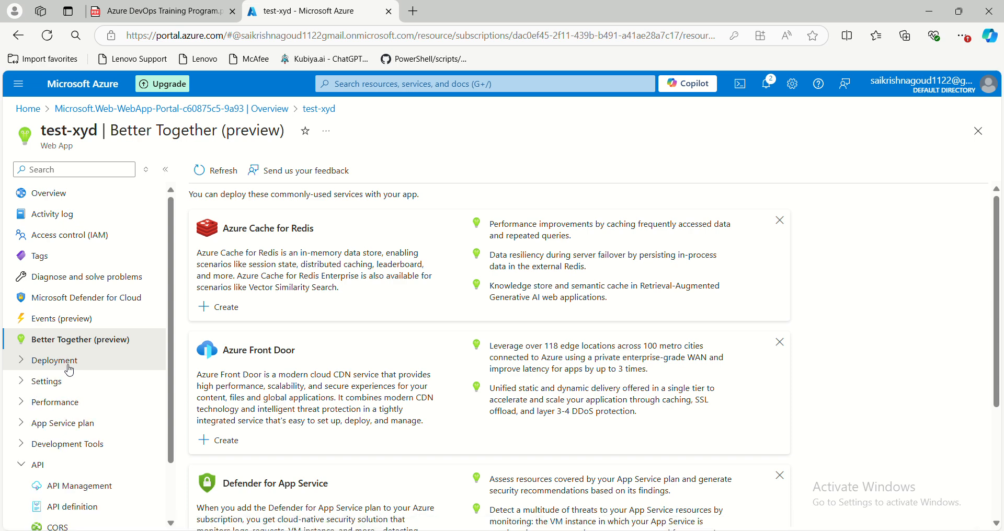
{"action": "left_click", "coordinate": [70, 371]}
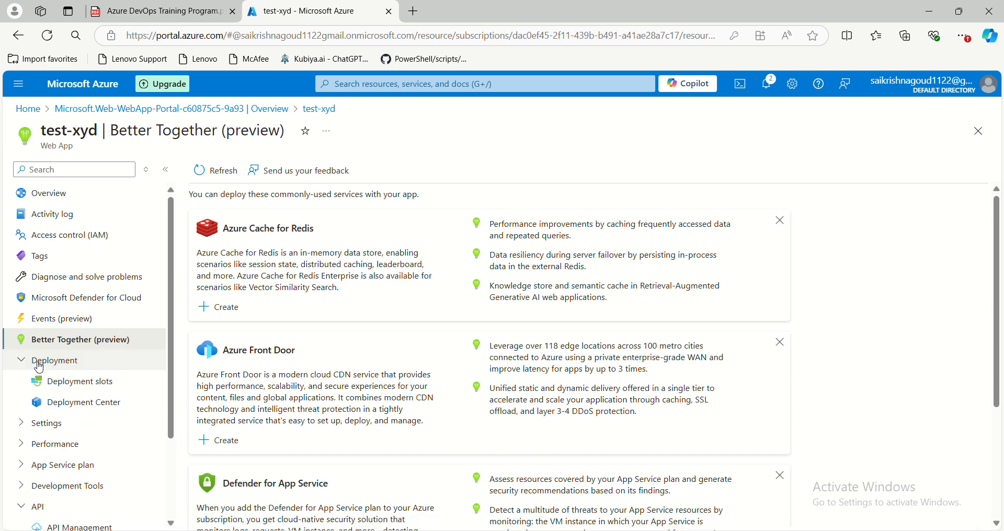
{"action": "left_click", "coordinate": [65, 384]}
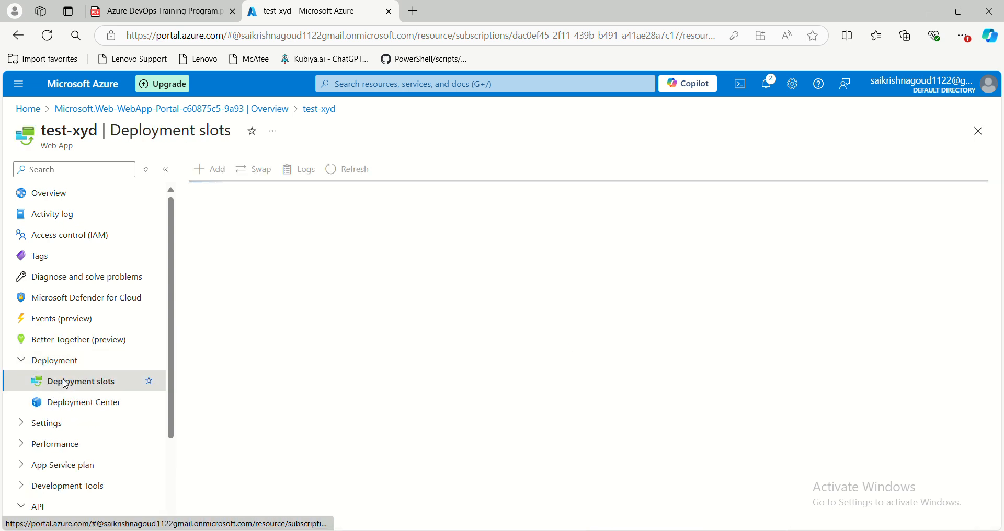
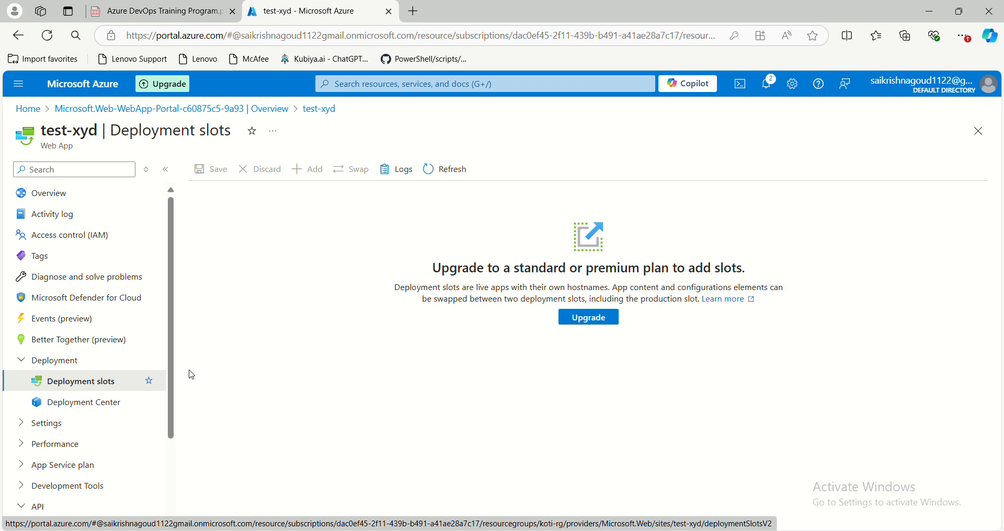
- Open the App Service plan that hosts test-xyd and examine its overview
{"action": "scroll", "coordinate": [134, 406], "scroll_direction": "down", "scroll_amount": 2}
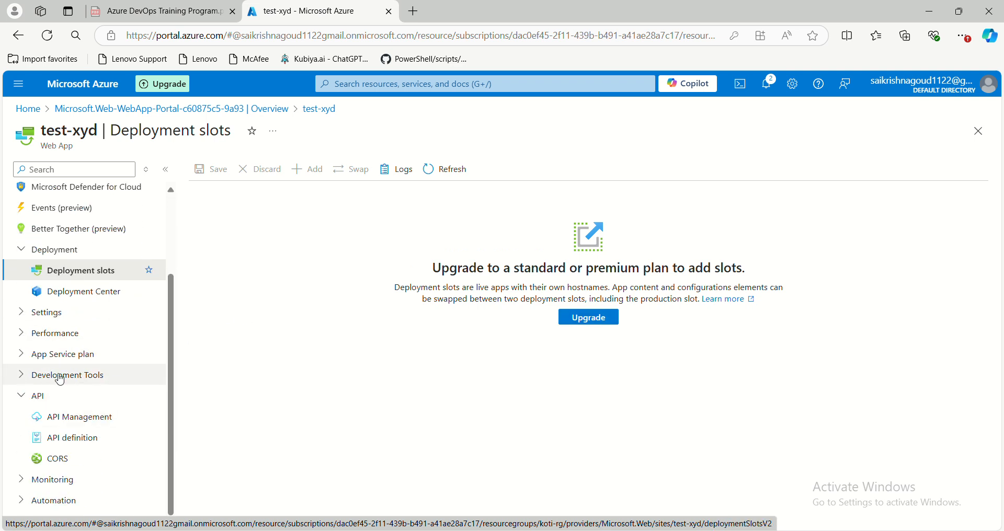
{"action": "left_click", "coordinate": [23, 356]}
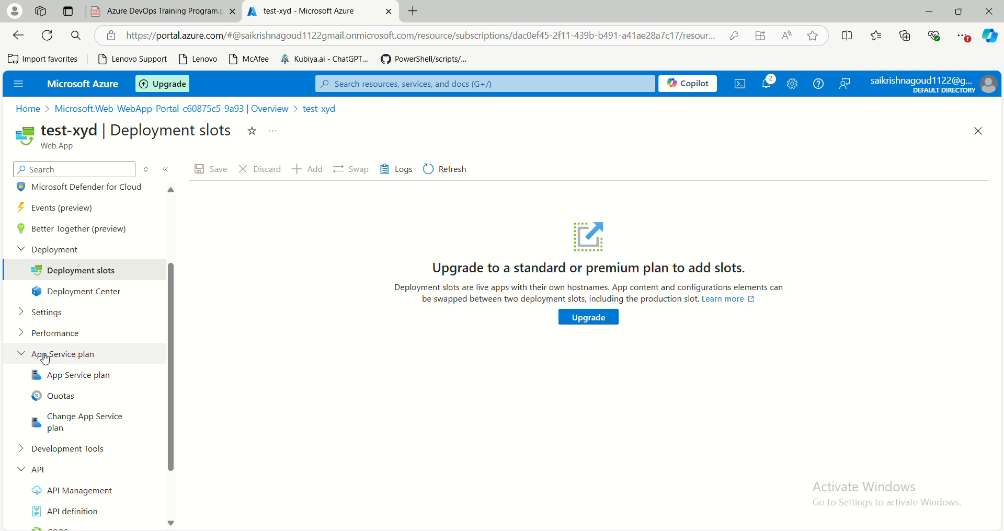
{"action": "left_click", "coordinate": [79, 384]}
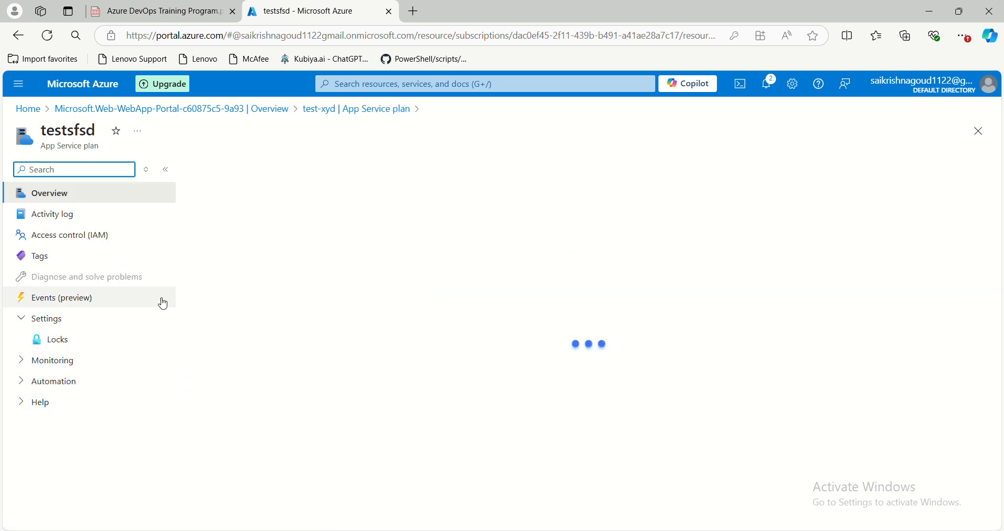
{"action": "left_click_drag", "start_coordinate": [42, 148], "coordinate": [100, 148]}
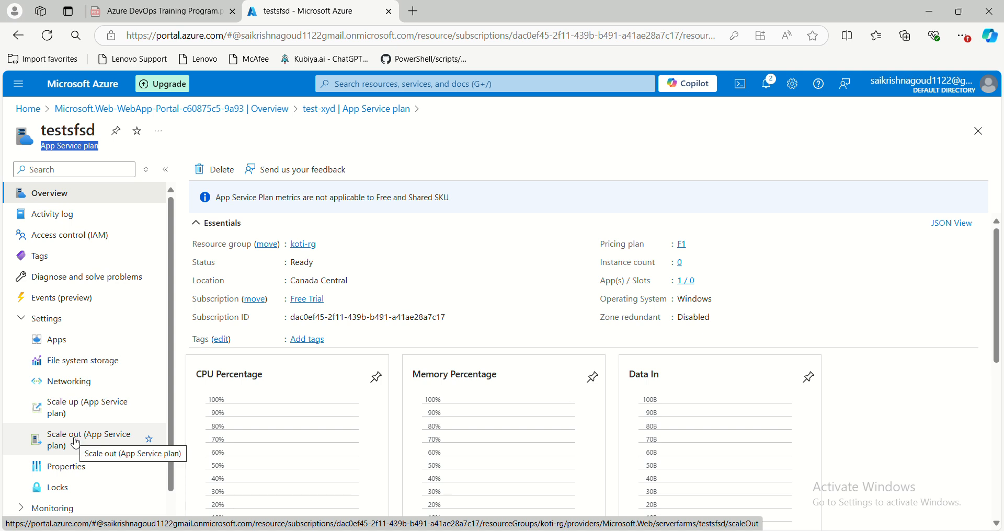
- Scale up the testsfsd App Service plan to the Premium v3 P0V3 pricing tier and confirm the upgrade
{"action": "left_click", "coordinate": [87, 415]}
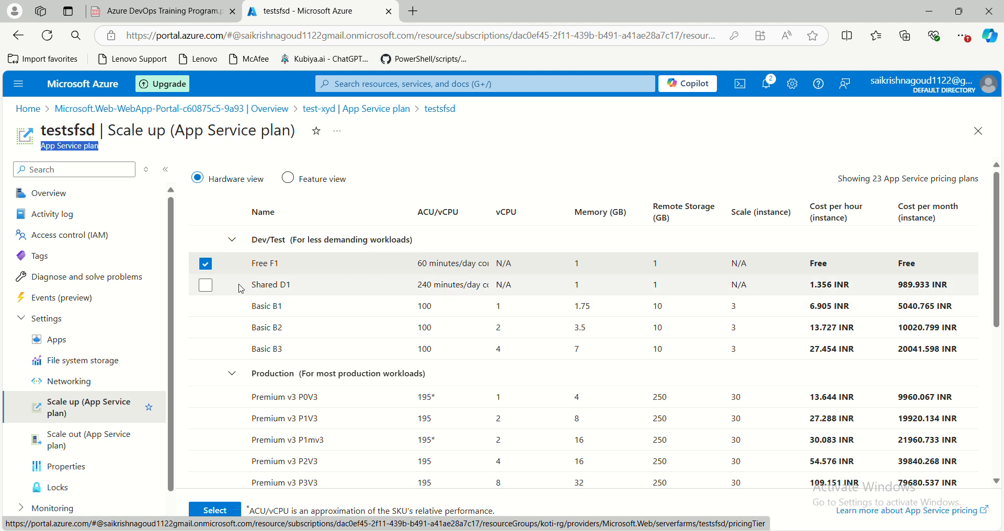
{"action": "left_click", "coordinate": [207, 401]}
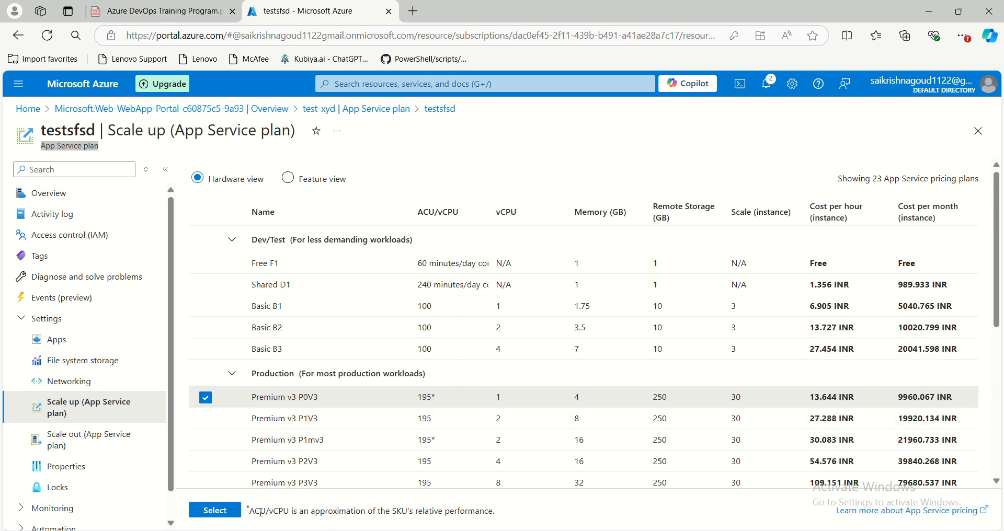
{"action": "left_click", "coordinate": [231, 515]}
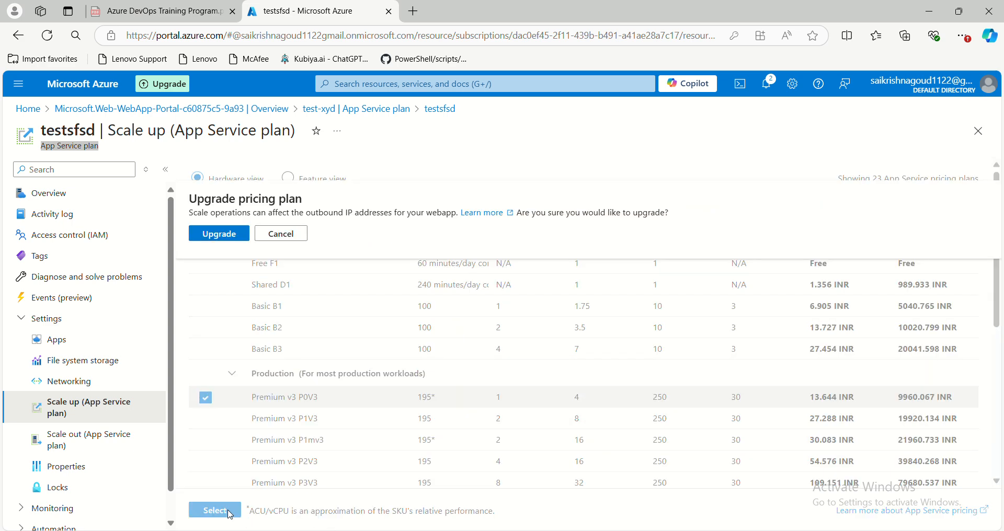
{"action": "left_click", "coordinate": [220, 234]}
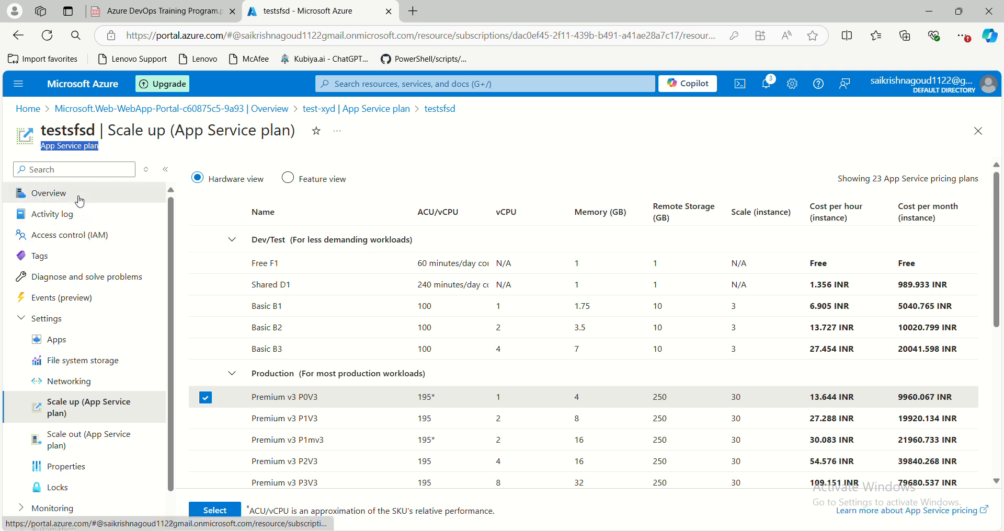
- Examine the upgraded plan's overview and its scale-out details, including current instance, maximum scale and scale-out methods
{"action": "left_click", "coordinate": [60, 194]}
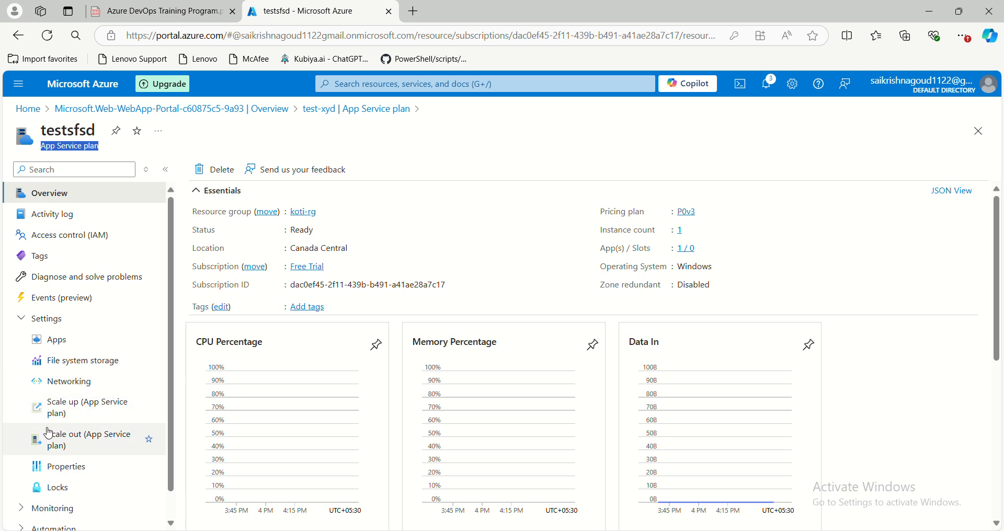
{"action": "left_click", "coordinate": [83, 432]}
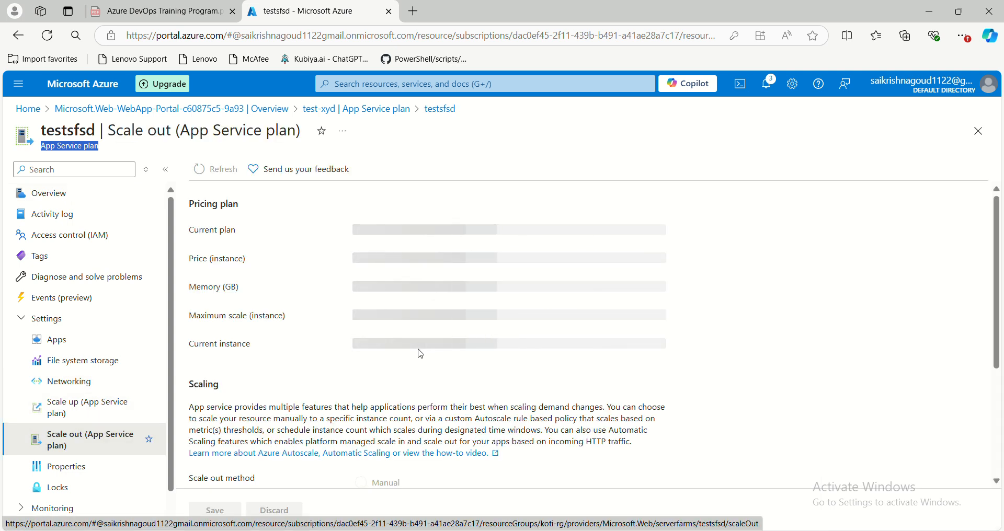
{"action": "scroll", "coordinate": [422, 357], "scroll_direction": "down", "scroll_amount": 4}
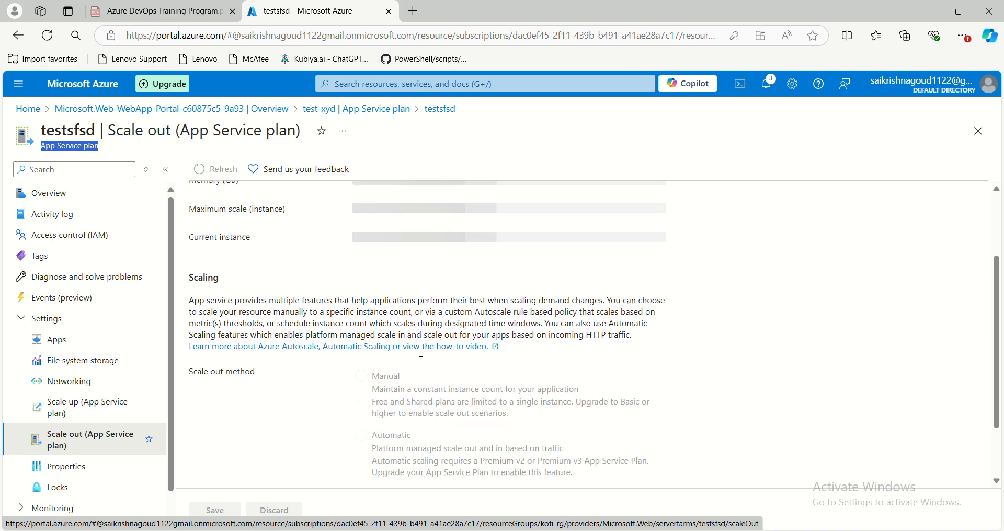
{"action": "scroll", "coordinate": [423, 361], "scroll_direction": "up", "scroll_amount": 4}
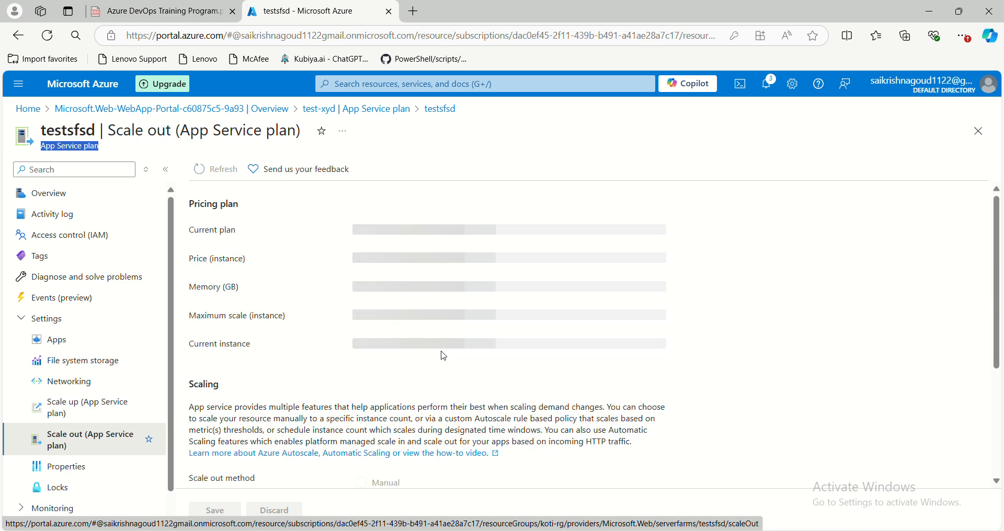
{"action": "left_click_drag", "start_coordinate": [190, 351], "coordinate": [269, 349]}
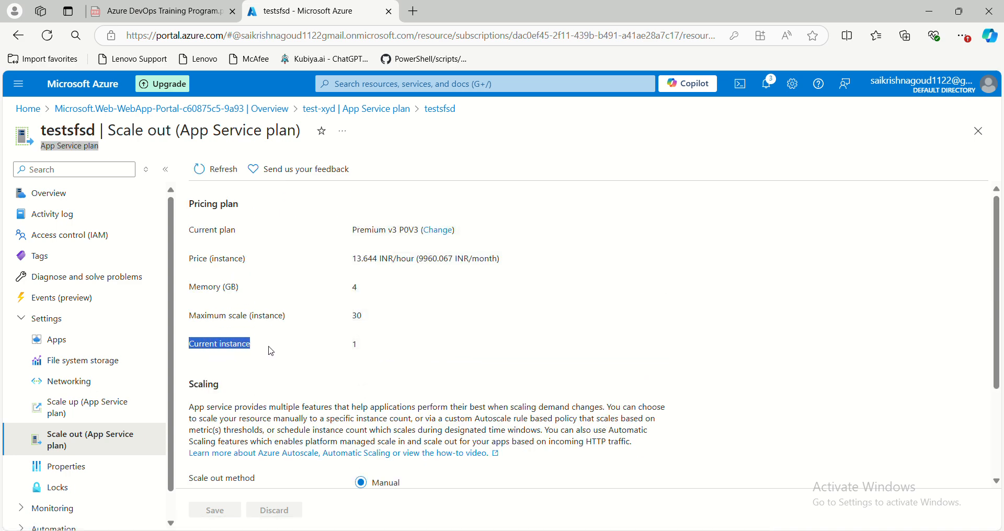
{"action": "left_click_drag", "start_coordinate": [362, 346], "coordinate": [335, 349]}
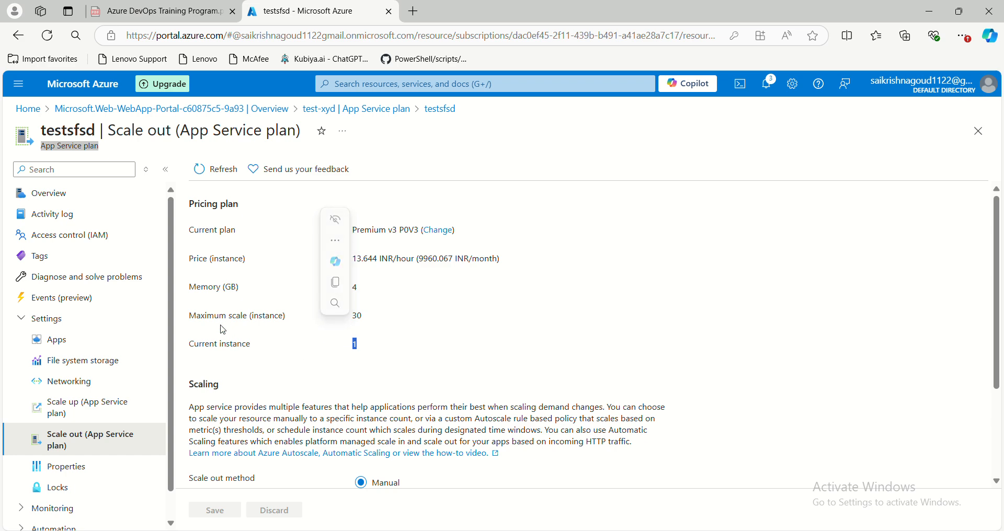
{"action": "left_click_drag", "start_coordinate": [372, 321], "coordinate": [343, 325]}
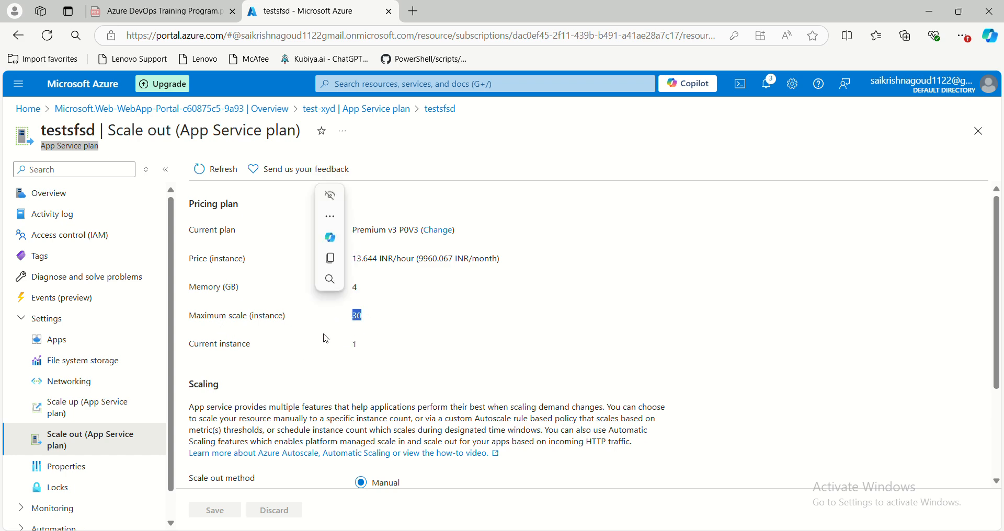
{"action": "scroll", "coordinate": [316, 343], "scroll_direction": "down", "scroll_amount": 1}
{"action": "scroll", "coordinate": [314, 344], "scroll_direction": "up", "scroll_amount": 1}
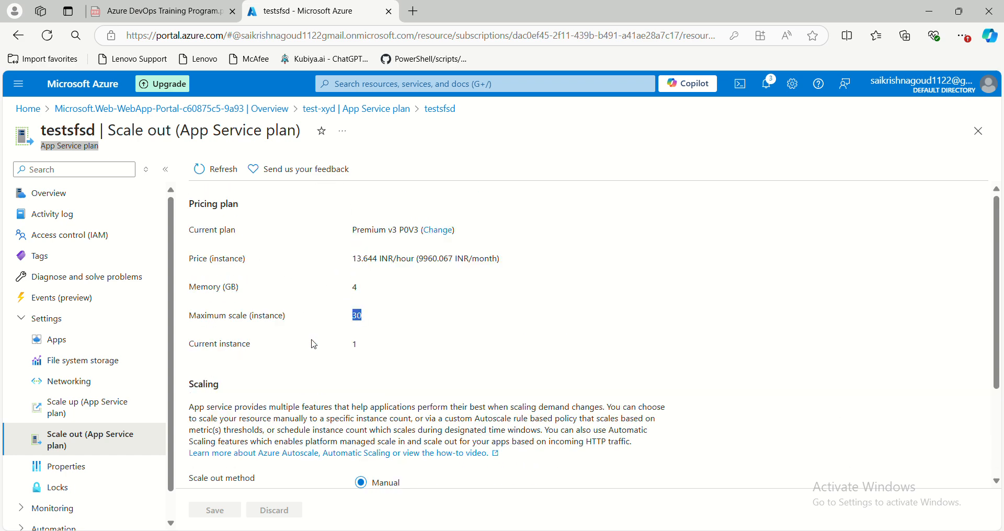
{"action": "scroll", "coordinate": [337, 377], "scroll_direction": "down", "scroll_amount": 2}
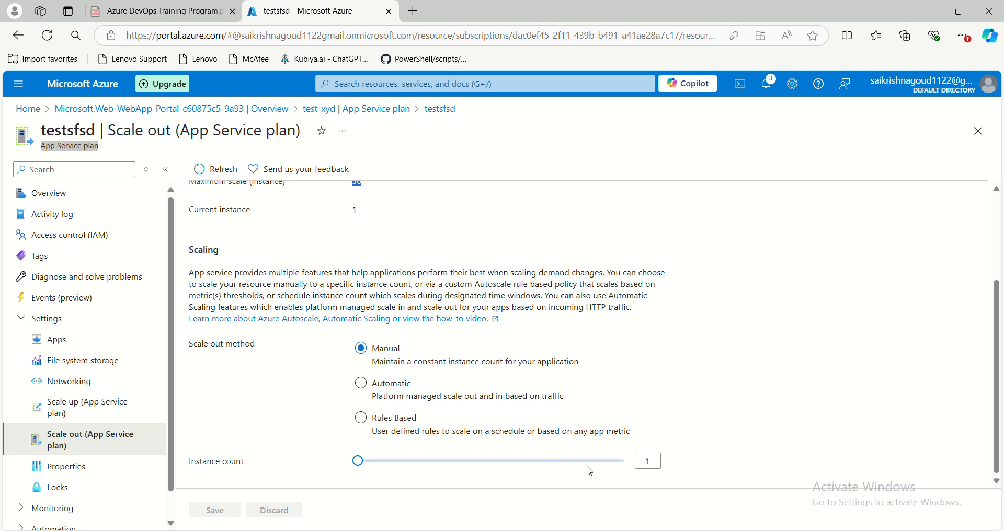
- Try the Automatic and Rules Based scale-out methods on the plan, comparing their options, and return to Manual
{"action": "mouse_move", "coordinate": [356, 462]}
{"action": "left_mouse_down"}
{"action": "mouse_move", "coordinate": [486, 466]}
{"action": "mouse_move", "coordinate": [515, 477]}
{"action": "mouse_move", "coordinate": [363, 474]}
{"action": "left_mouse_up"}
{"action": "left_click", "coordinate": [361, 385]}
{"action": "scroll", "coordinate": [350, 313], "scroll_direction": "up", "scroll_amount": 1}
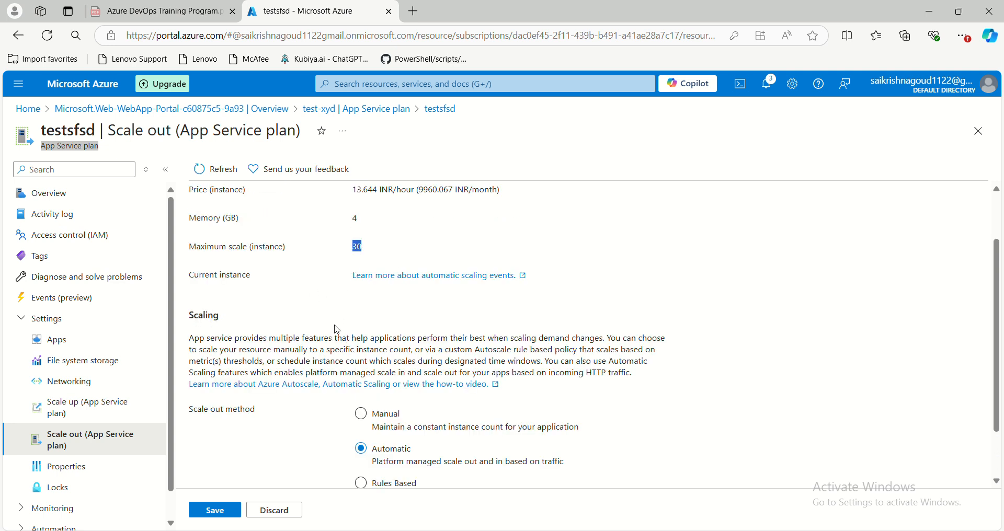
{"action": "scroll", "coordinate": [337, 330], "scroll_direction": "down", "scroll_amount": 1}
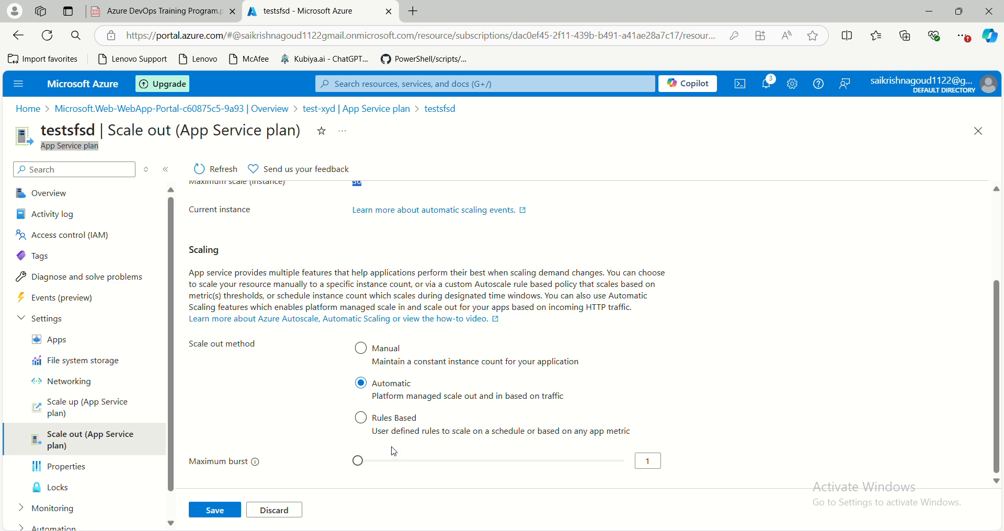
{"action": "left_click", "coordinate": [360, 421]}
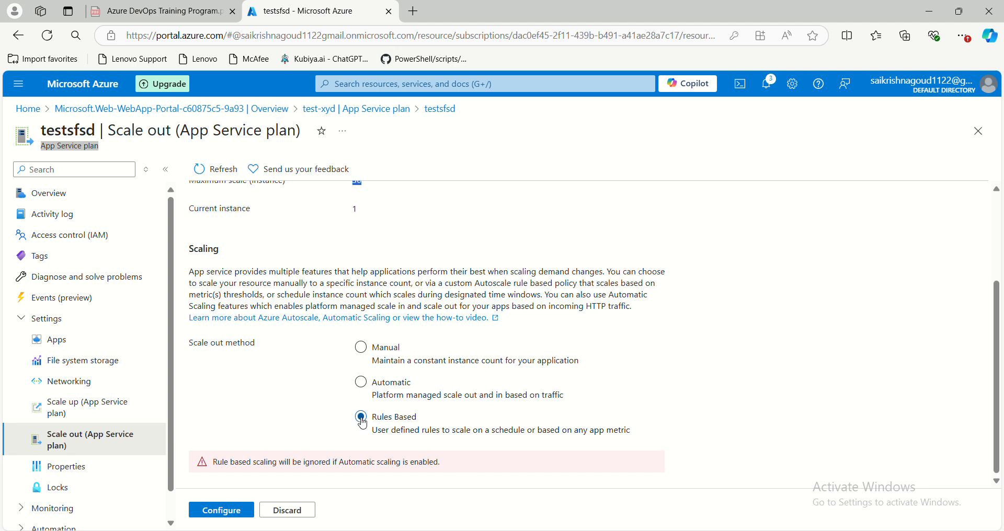
{"action": "left_click", "coordinate": [362, 350]}
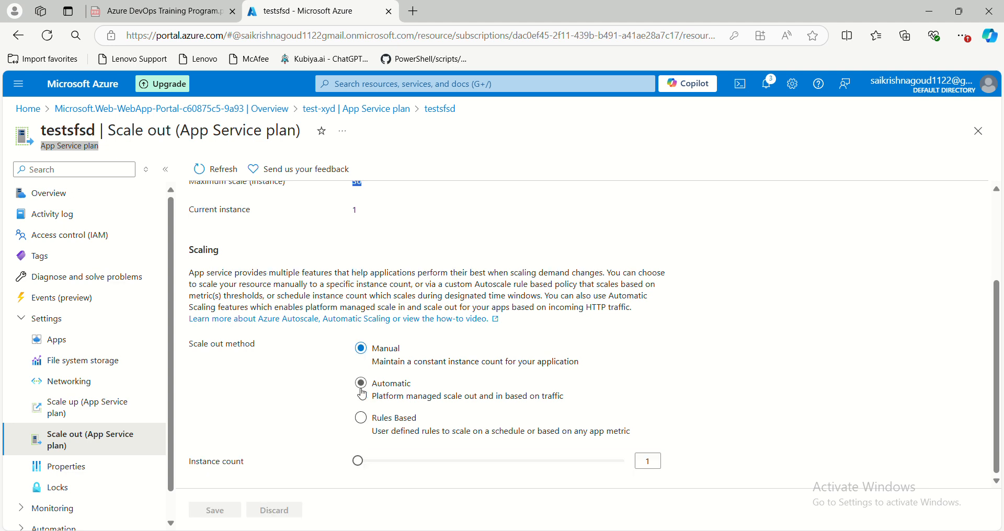
{"action": "left_click", "coordinate": [362, 387]}
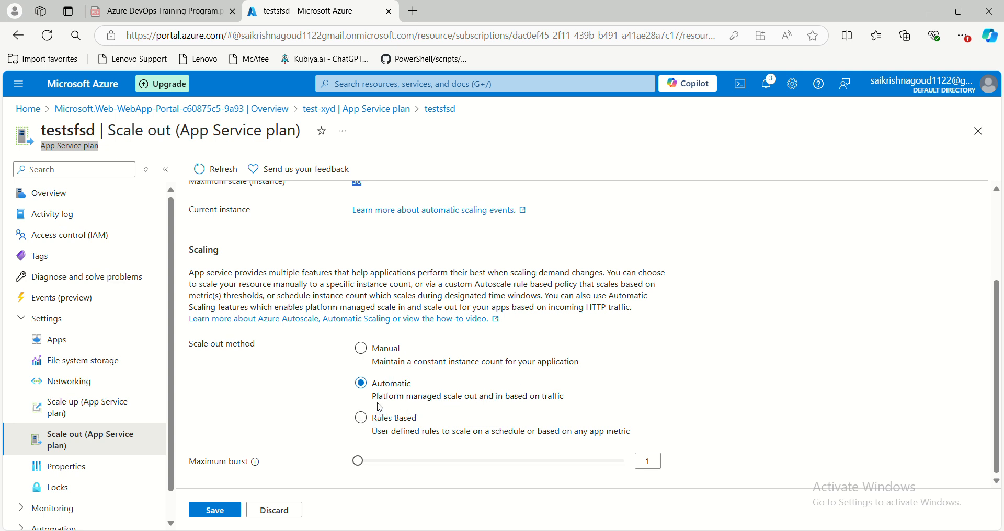
{"action": "left_click", "coordinate": [368, 363]}
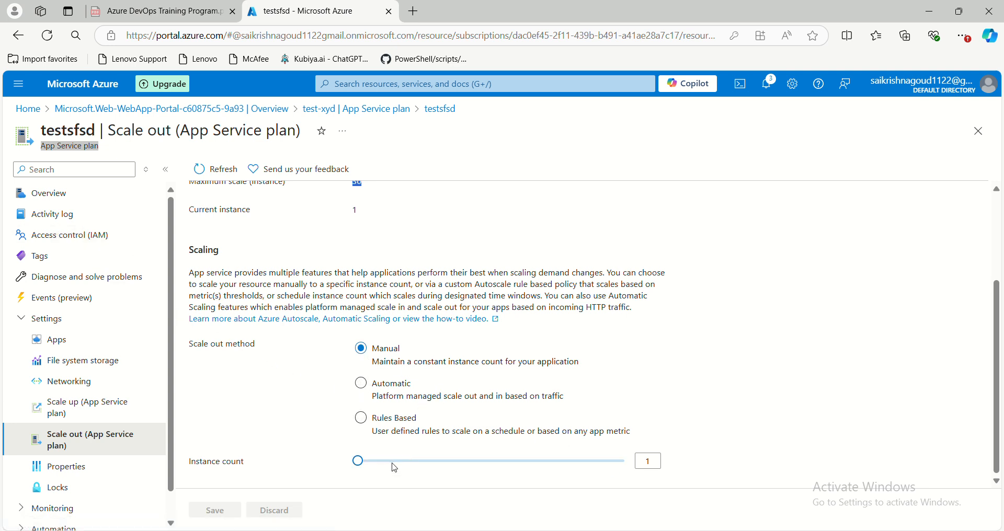
- Set the manual scale-out instance count to 4 without saving, and review the plan's scaling details
{"action": "left_click_drag", "start_coordinate": [360, 465], "coordinate": [392, 462]}
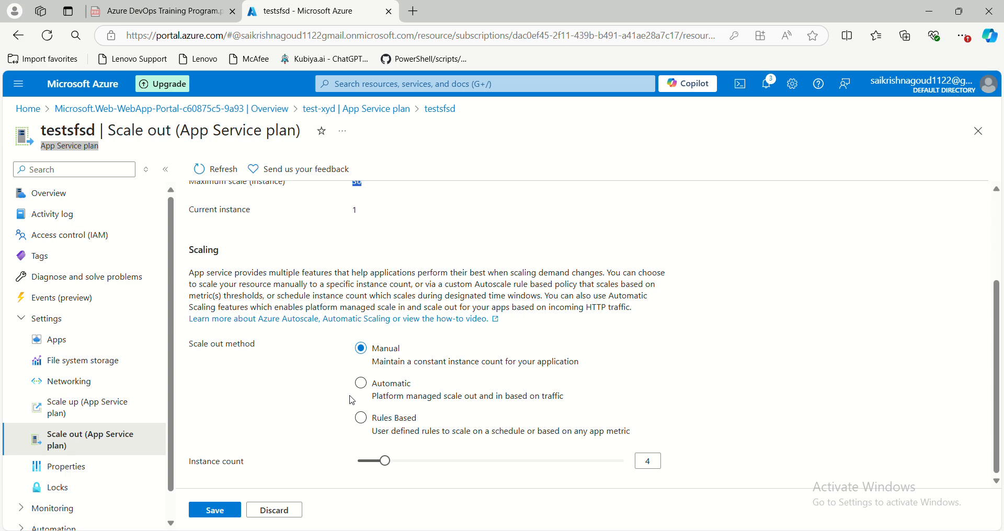
{"action": "scroll", "coordinate": [353, 400], "scroll_direction": "up", "scroll_amount": 3}
{"action": "scroll", "coordinate": [78, 407], "scroll_direction": "down", "scroll_amount": 1}
{"action": "scroll", "coordinate": [104, 314], "scroll_direction": "up", "scroll_amount": 1}
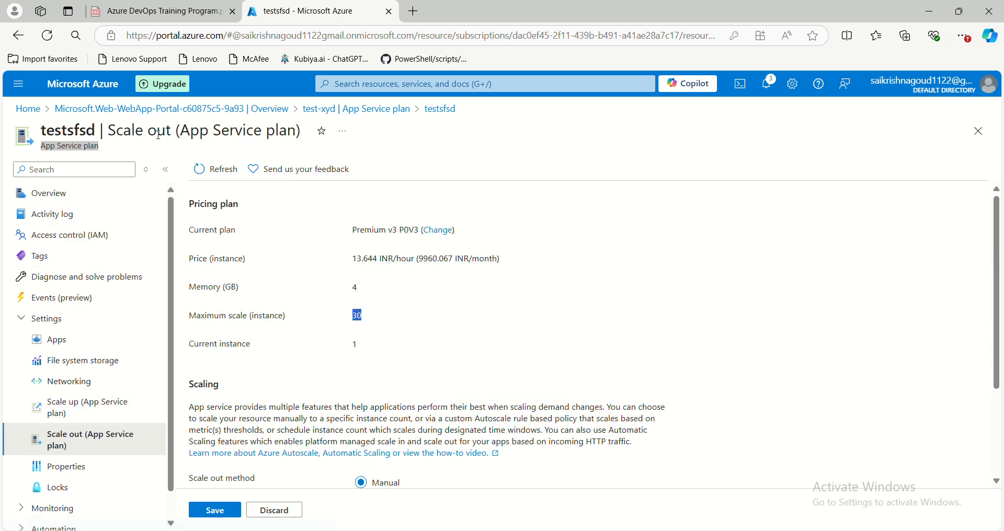
- Return to the test-xyd web app through its deployment overview and open its deployment slots
{"action": "left_click", "coordinate": [157, 109]}
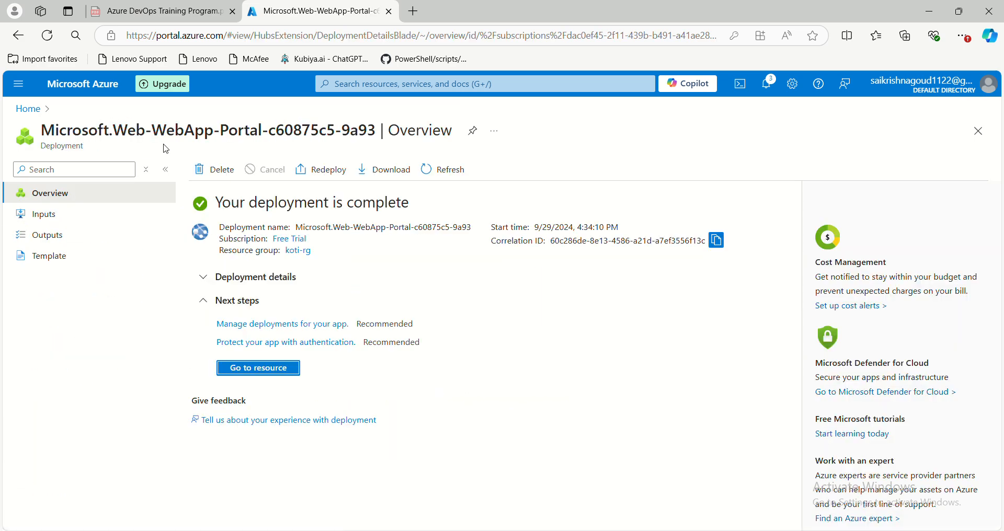
{"action": "left_click", "coordinate": [258, 368]}
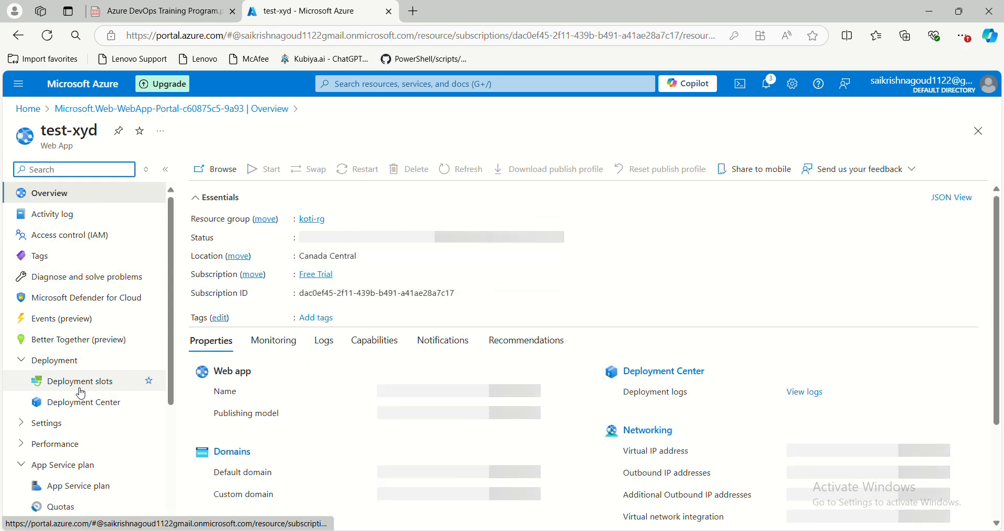
{"action": "left_click", "coordinate": [81, 387]}
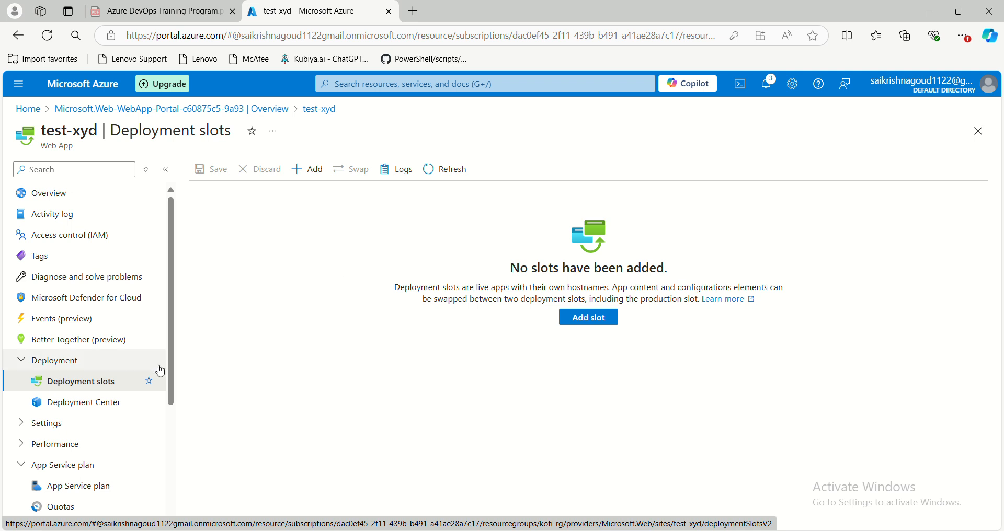
- Start adding a deployment slot named slot1 to test-xyd, keeping the option not to clone settings
{"action": "left_click", "coordinate": [311, 172]}
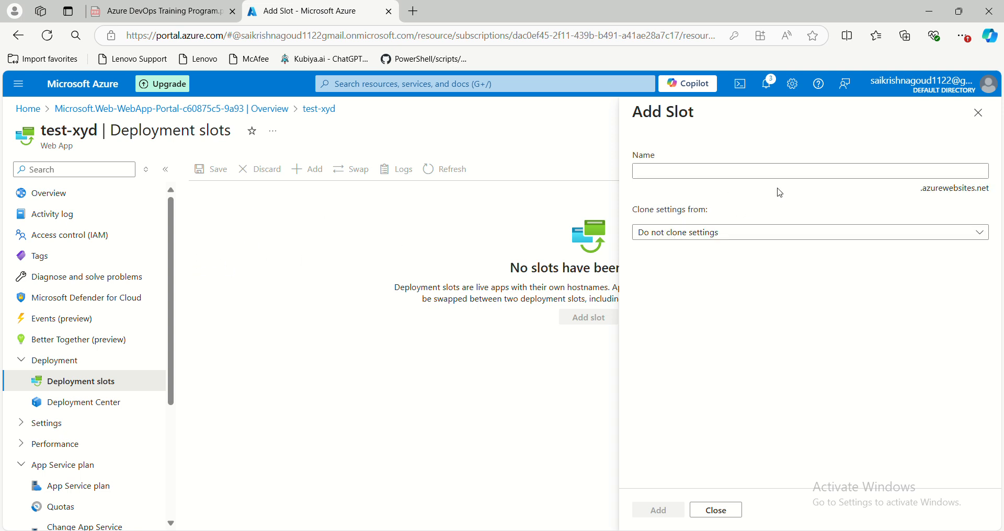
{"action": "left_click", "coordinate": [717, 167]}
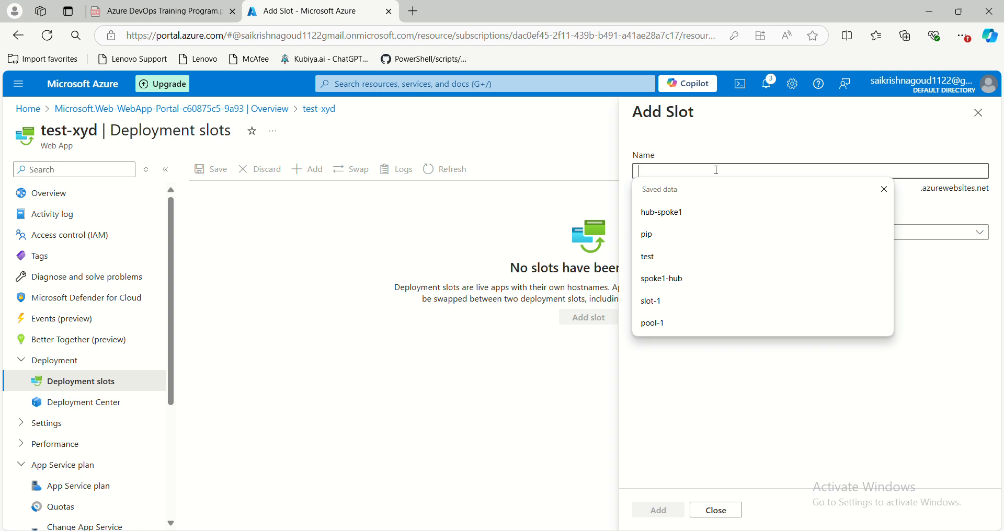
{"action": "type", "text": "slot"}
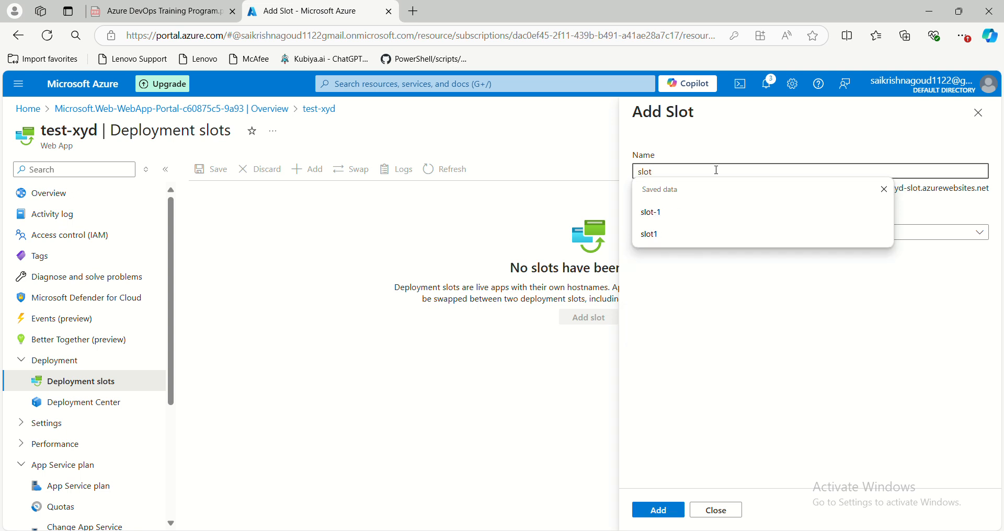
{"action": "left_click", "coordinate": [724, 234]}
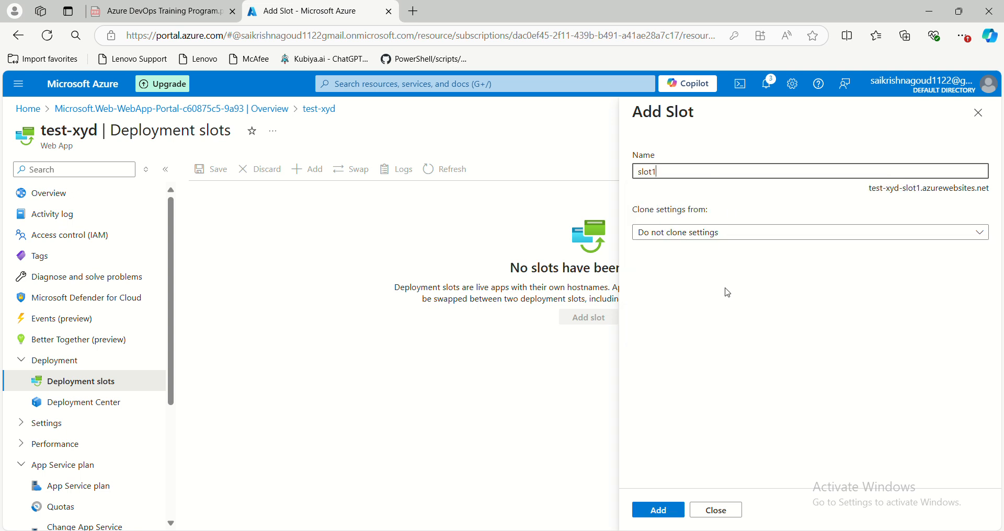
{"action": "left_click", "coordinate": [731, 242]}
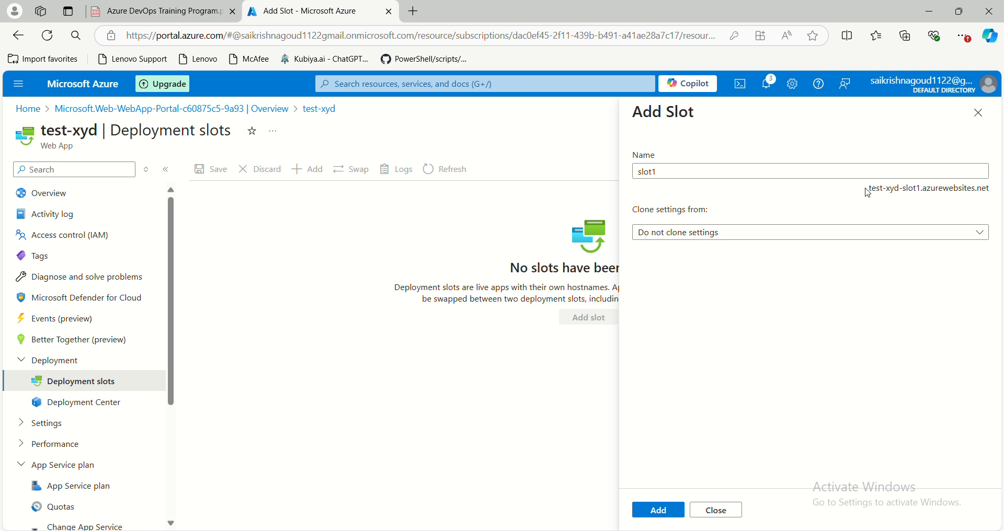
- Examine how the new slot's hostname combines the web app name and the slot name
{"action": "left_click_drag", "start_coordinate": [868, 191], "coordinate": [899, 190]}
{"action": "left_click", "coordinate": [912, 202]}
{"action": "left_click_drag", "start_coordinate": [904, 191], "coordinate": [921, 191]}
{"action": "left_click", "coordinate": [826, 205]}
{"action": "left_click_drag", "start_coordinate": [868, 190], "coordinate": [939, 192]}
{"action": "left_click", "coordinate": [959, 194]}
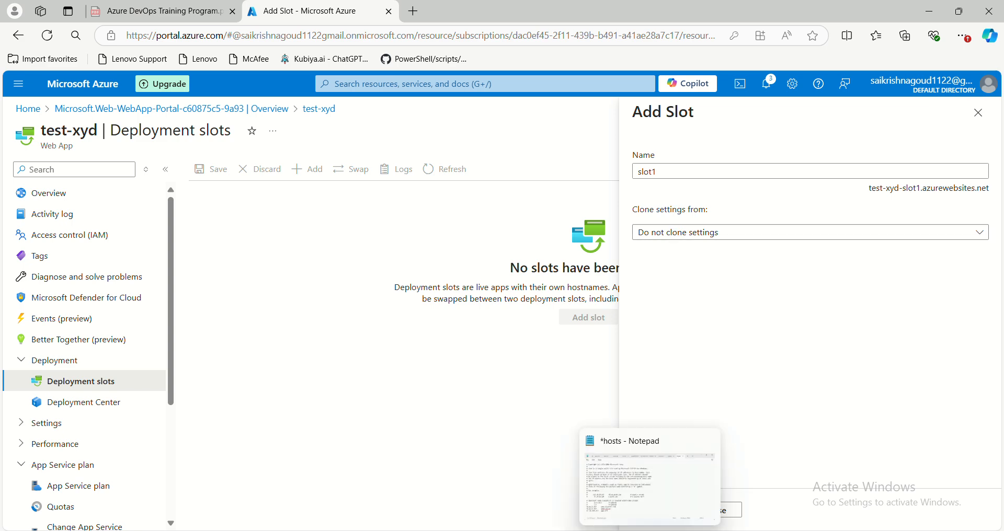
- Review the hand-drawn App Service slots diagram in Paint, and return to the Azure portal in the browser
{"action": "mouse_move", "coordinate": [660, 530]}
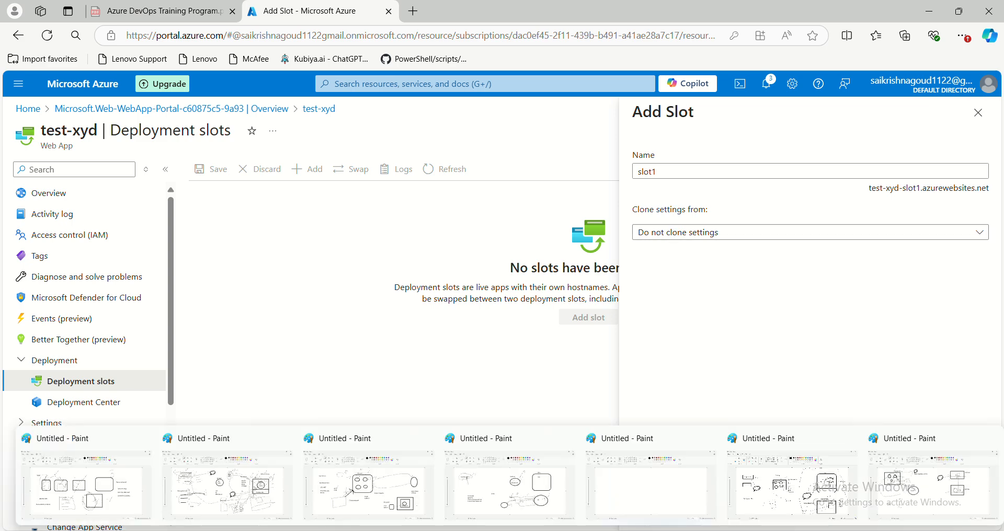
{"action": "left_click", "coordinate": [914, 481]}
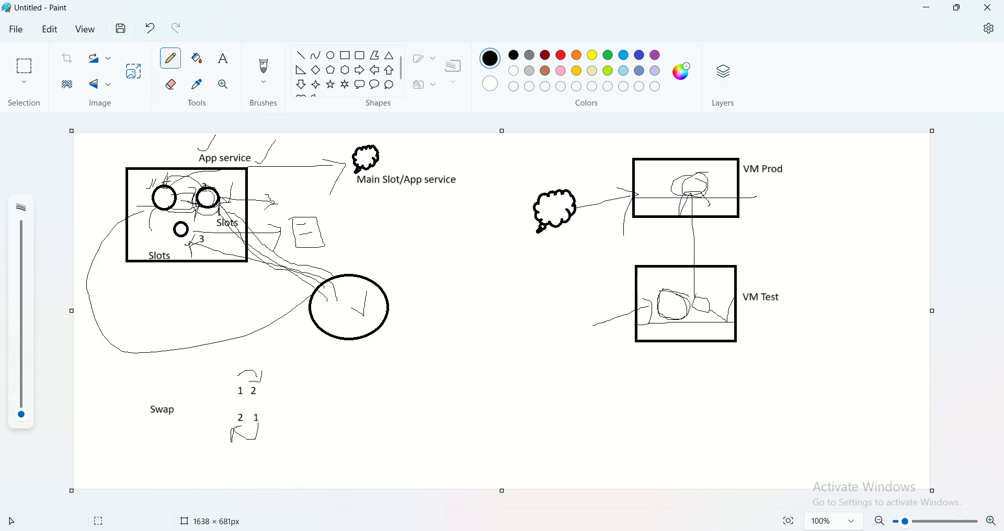
{"action": "left_click", "coordinate": [392, 530]}
- Set slot1 to clone its settings from test-xyd, and add the slot
{"action": "left_click", "coordinate": [711, 232]}
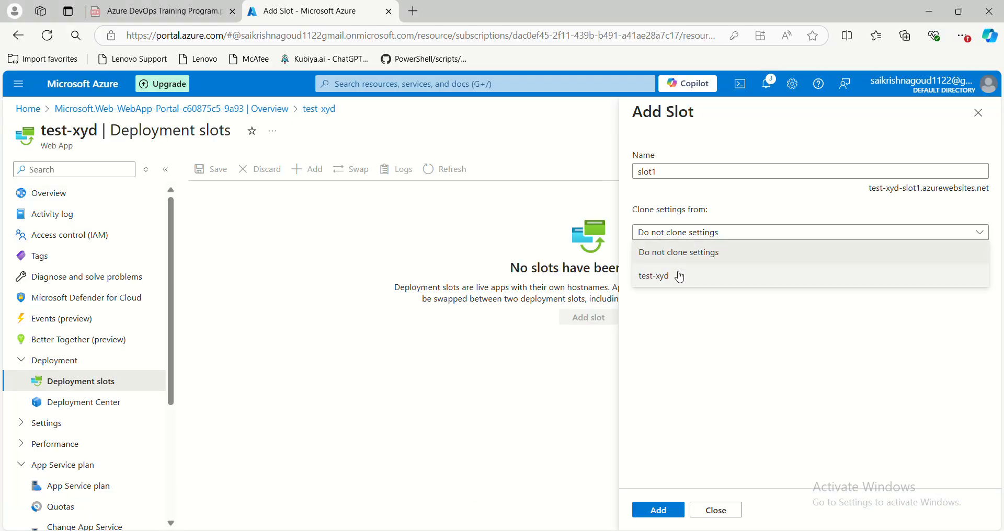
{"action": "left_click", "coordinate": [682, 277]}
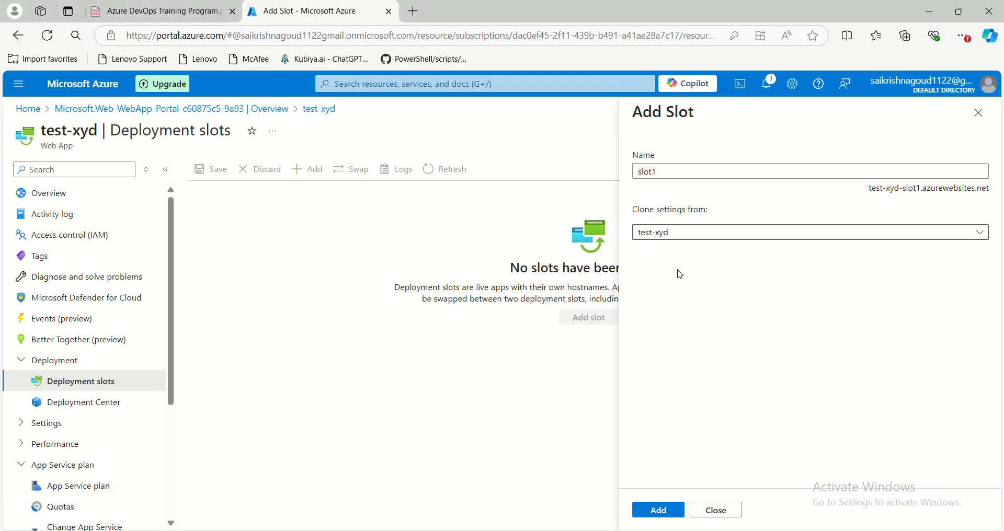
{"action": "left_click", "coordinate": [654, 510]}
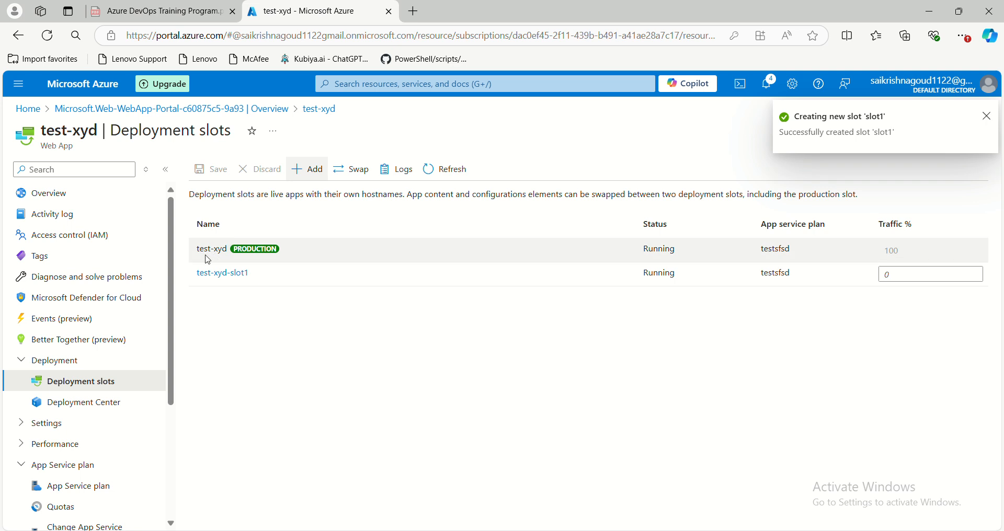
- Examine the production slot's name, its PRODUCTION label and its traffic percentage in the deployment slots list
{"action": "left_click_drag", "start_coordinate": [197, 250], "coordinate": [228, 249]}
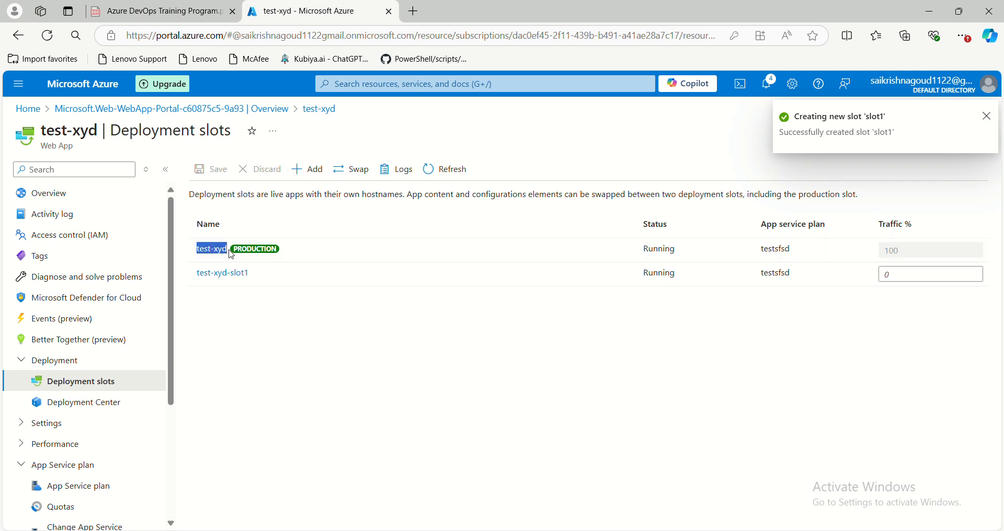
{"action": "left_click_drag", "start_coordinate": [39, 141], "coordinate": [70, 141]}
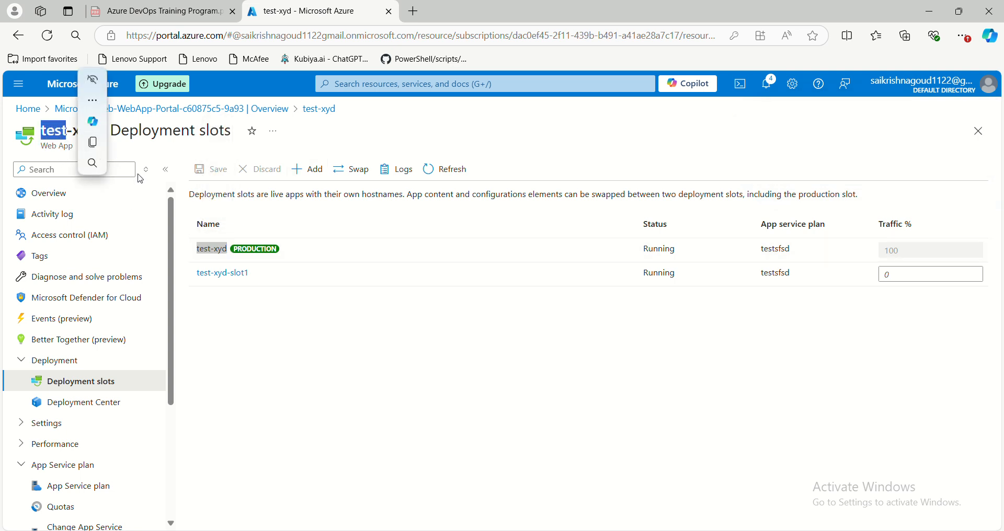
{"action": "left_click_drag", "start_coordinate": [232, 249], "coordinate": [279, 251]}
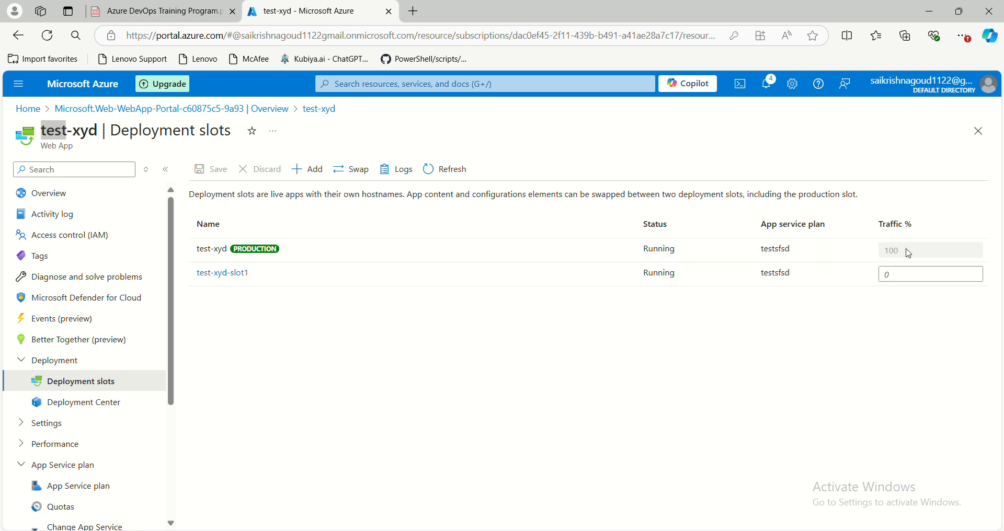
{"action": "left_click_drag", "start_coordinate": [909, 254], "coordinate": [883, 253]}
{"action": "left_click", "coordinate": [568, 354]}
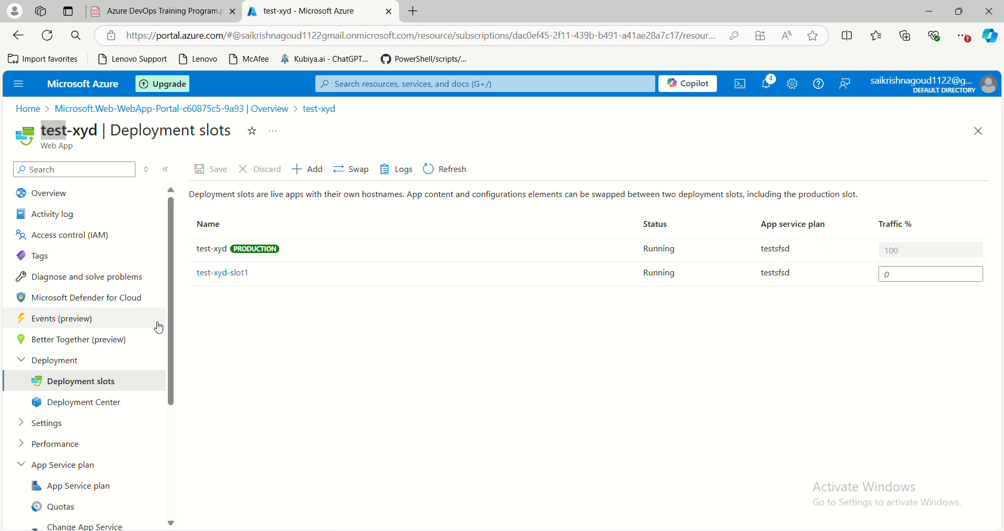
- Open the Advanced Tools site of the test-xyd web app from its development tools
{"action": "scroll", "coordinate": [105, 372], "scroll_direction": "down", "scroll_amount": 3}
{"action": "scroll", "coordinate": [62, 382], "scroll_direction": "down", "scroll_amount": 1}
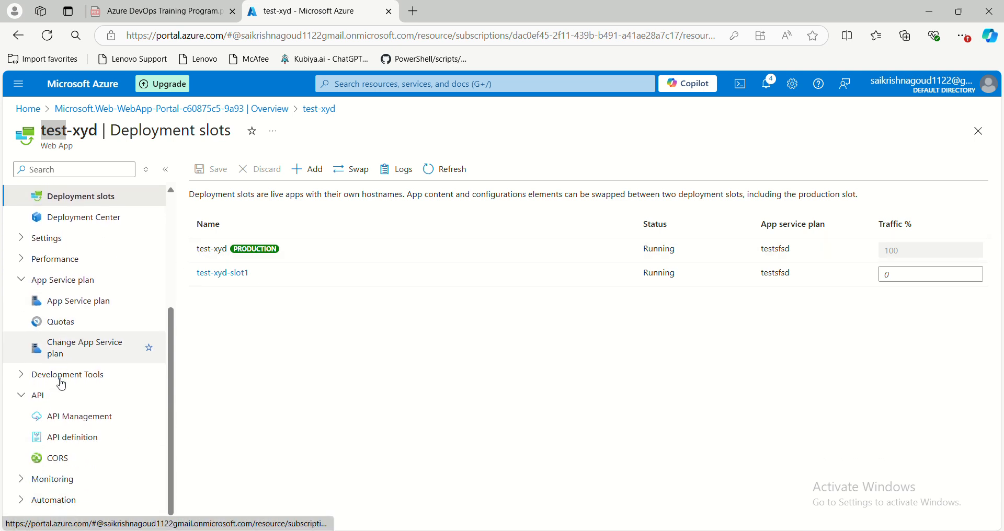
{"action": "left_click", "coordinate": [26, 376]}
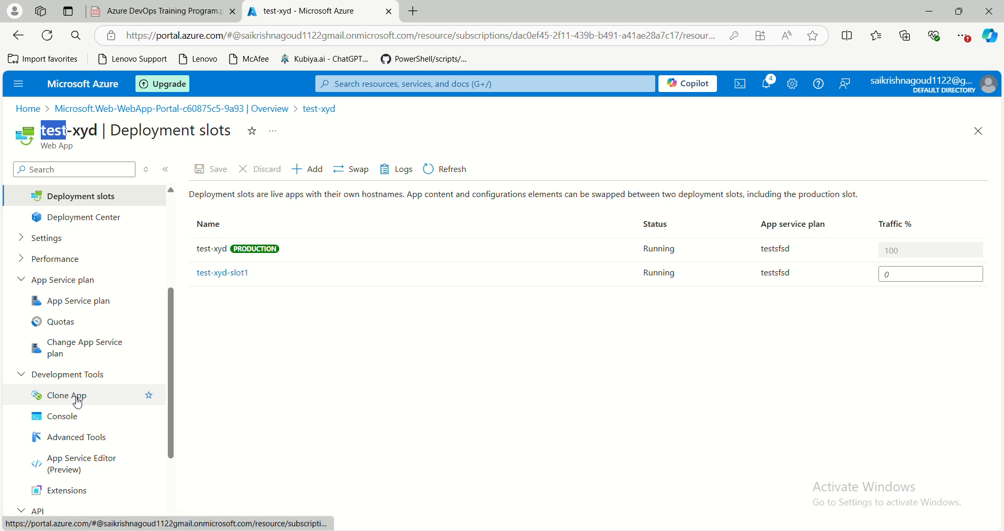
{"action": "left_click", "coordinate": [78, 436]}
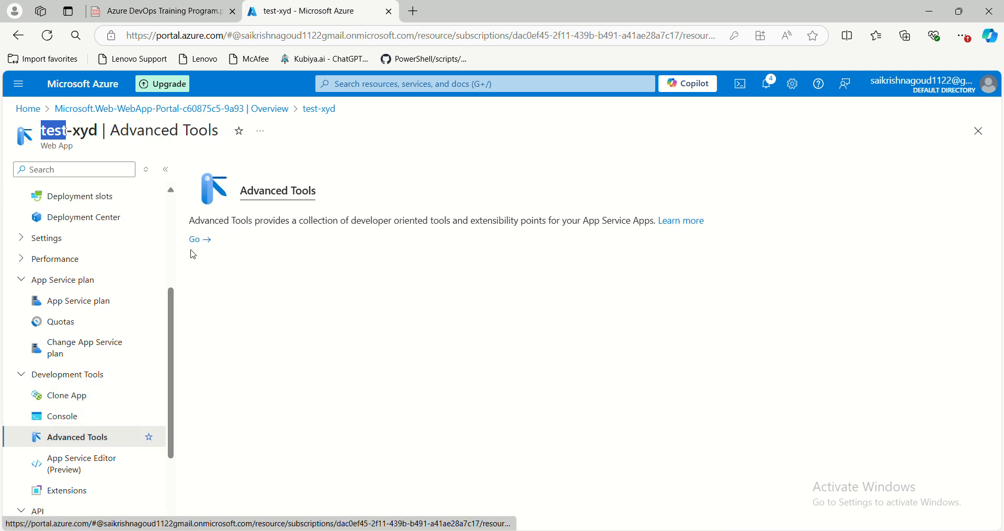
{"action": "left_click", "coordinate": [197, 240]}
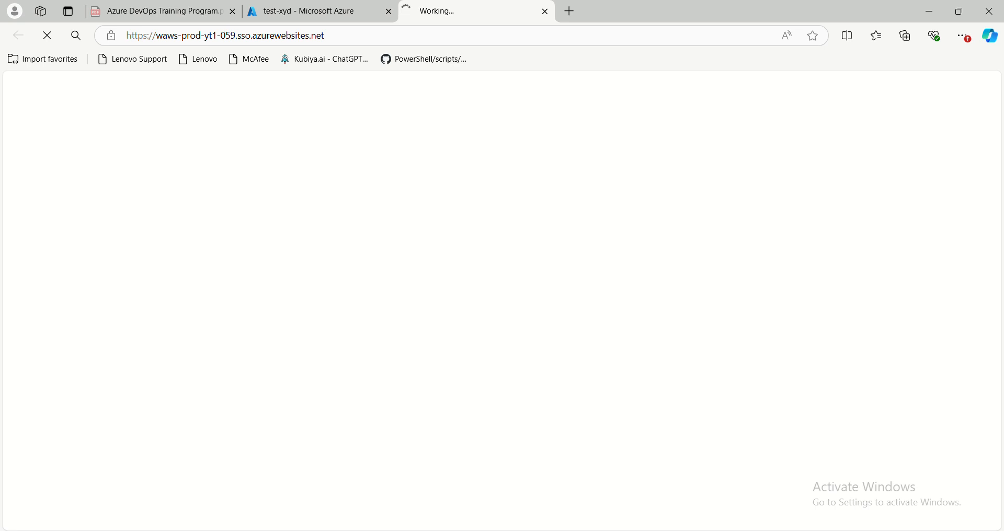
- Switch to the Paint slots diagram, draw a small check mark inside the VM Prod box, and return to the browser
{"action": "left_click", "coordinate": [879, 500]}
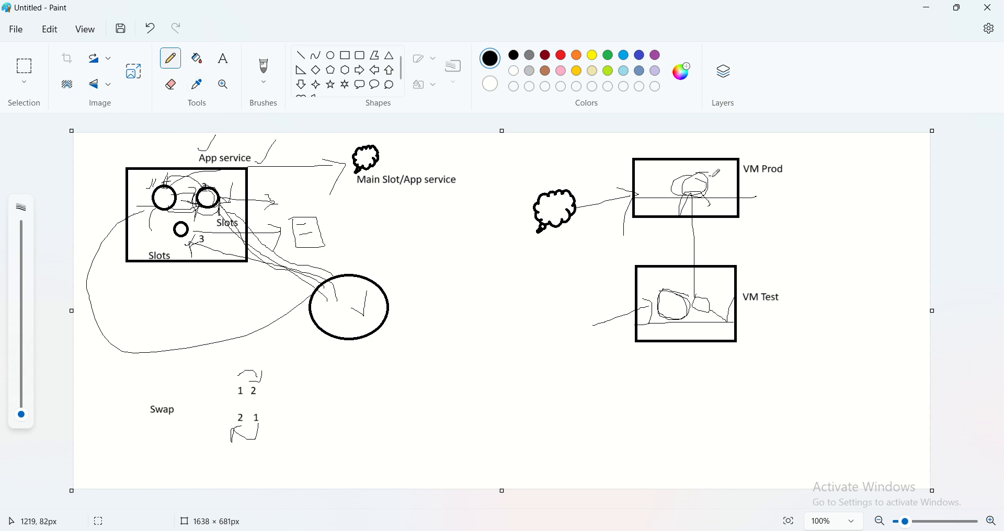
{"action": "left_click_drag", "start_coordinate": [711, 175], "coordinate": [726, 168]}
{"action": "left_click", "coordinate": [927, 9]}
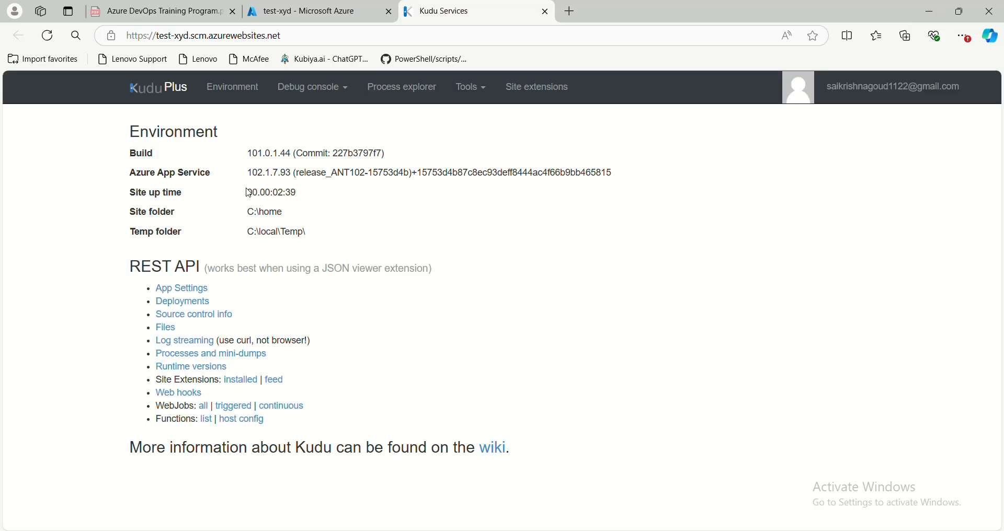
- Open the CMD debug console in Kudu and browse to the site/wwwroot folder
{"action": "left_click", "coordinate": [313, 87]}
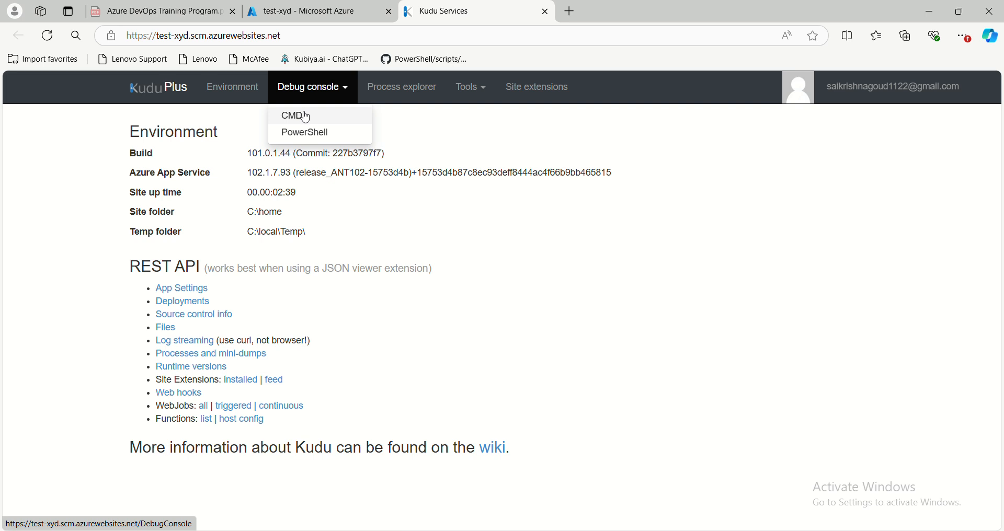
{"action": "left_click", "coordinate": [306, 117]}
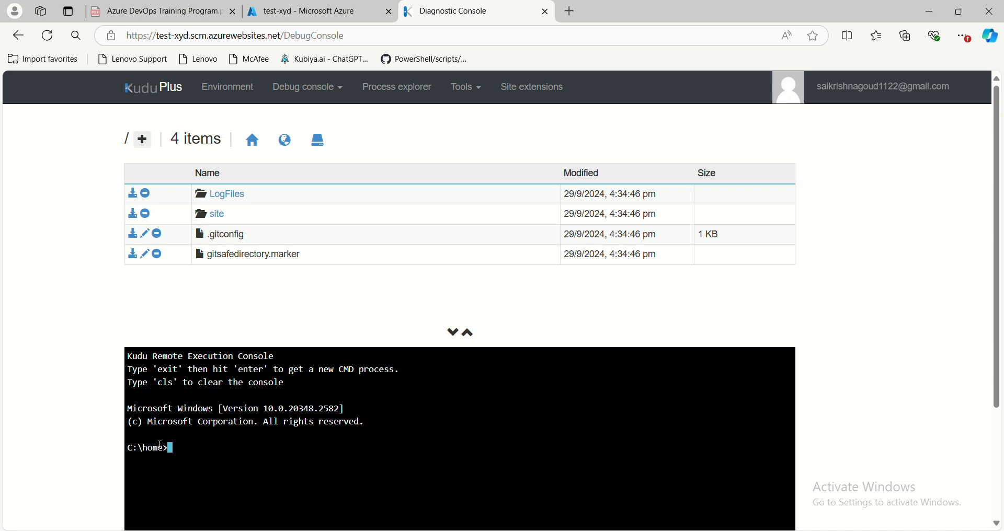
{"action": "left_click", "coordinate": [220, 216]}
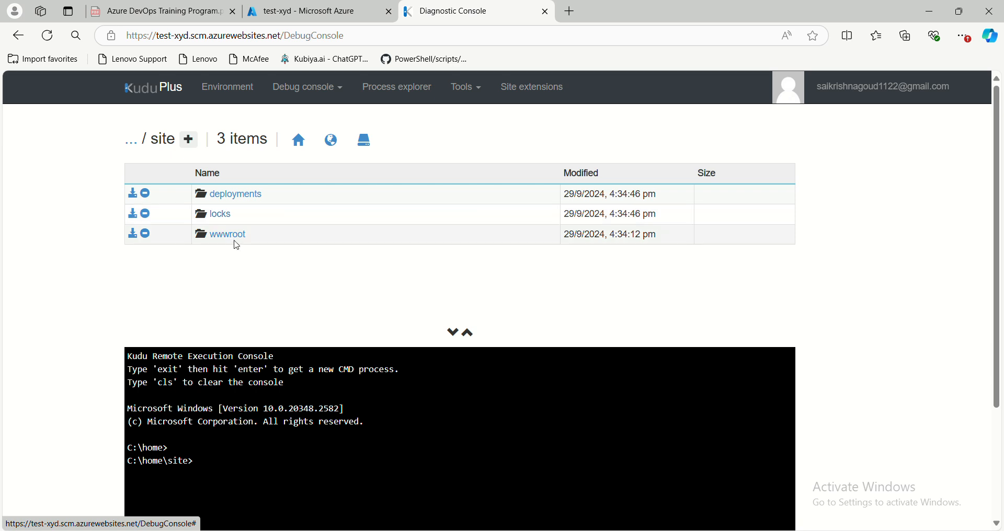
{"action": "left_click", "coordinate": [233, 236]}
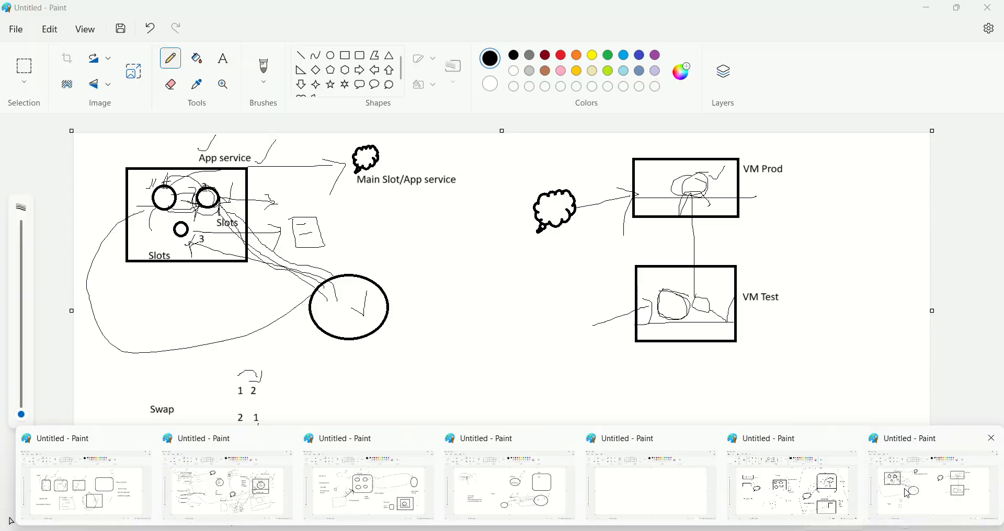
- In the Paint diagram, draw a check mark beside the VM Prod box and a small circle inside it, and return to the browser
{"action": "left_click", "coordinate": [907, 493]}
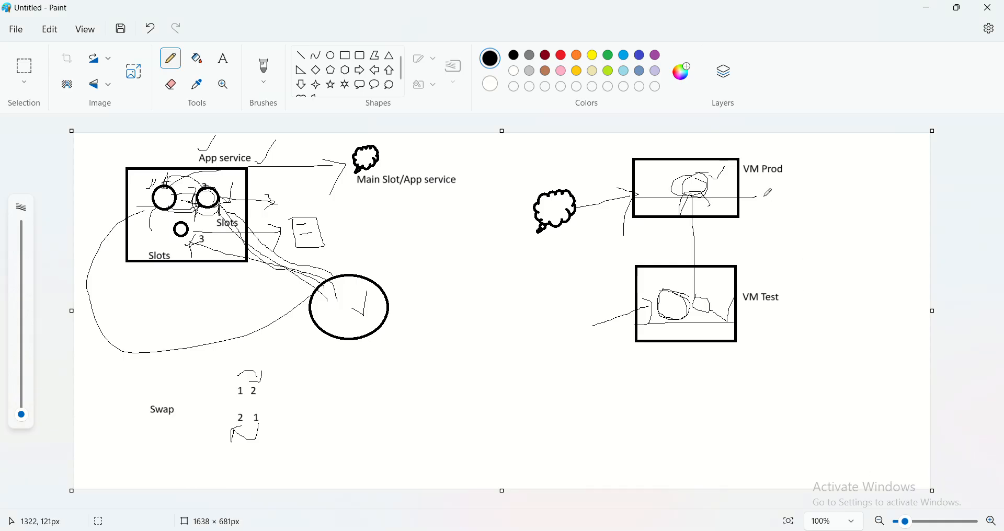
{"action": "mouse_move", "coordinate": [754, 200]}
{"action": "left_mouse_down"}
{"action": "mouse_move", "coordinate": [780, 186]}
{"action": "mouse_move", "coordinate": [717, 183]}
{"action": "mouse_move", "coordinate": [735, 189]}
{"action": "mouse_move", "coordinate": [726, 176]}
{"action": "left_mouse_up"}
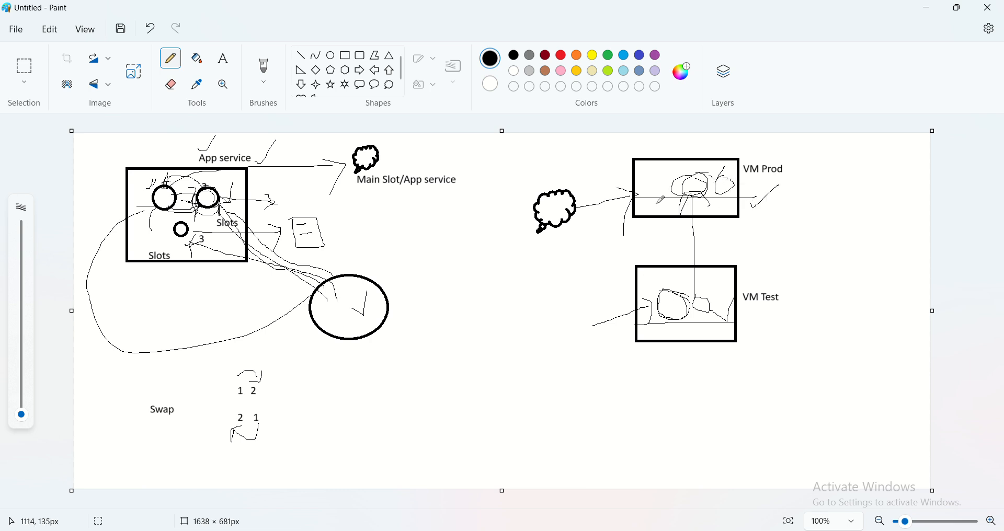
{"action": "left_click_drag", "start_coordinate": [649, 193], "coordinate": [659, 188]}
{"action": "left_click", "coordinate": [722, 156]}
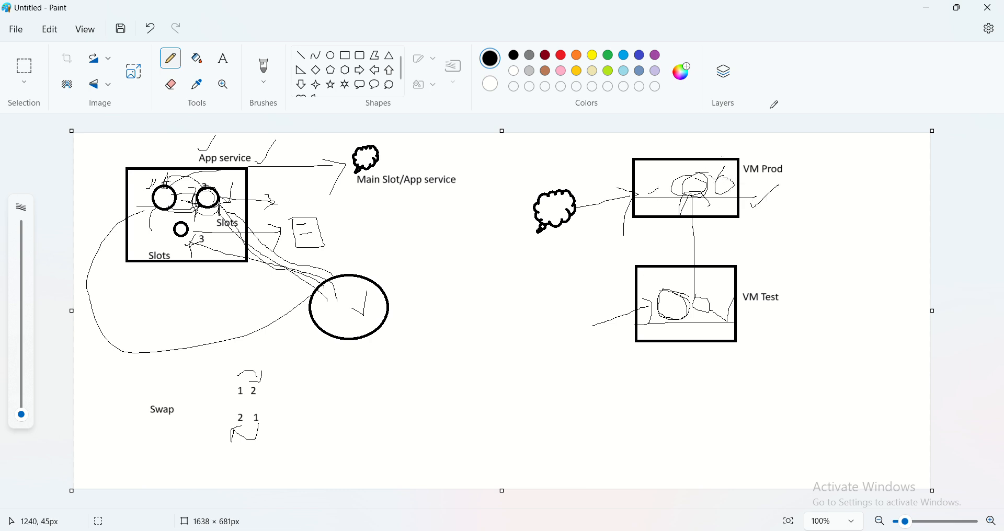
{"action": "left_click", "coordinate": [926, 8]}
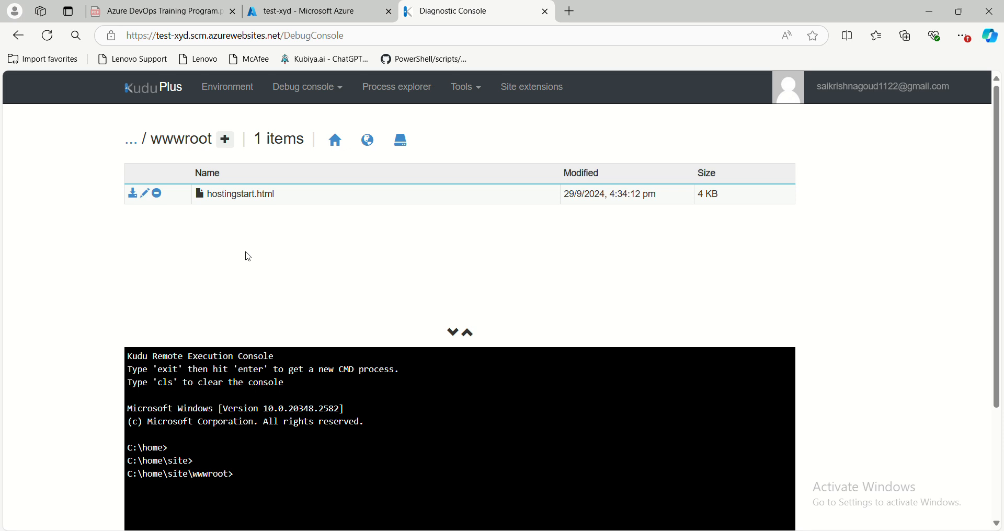
- Create a file named test.html in the wwwroot folder and open it for editing
{"action": "left_click", "coordinate": [227, 147]}
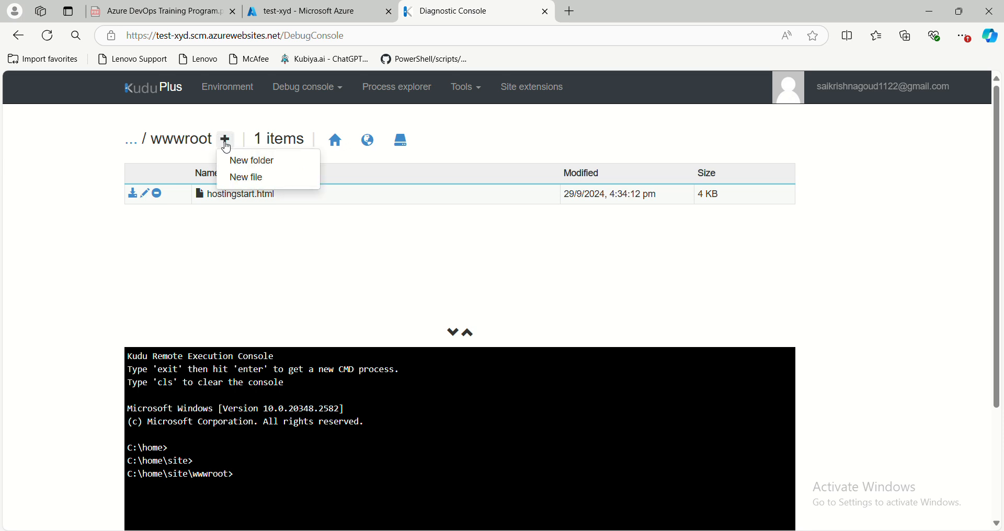
{"action": "left_click", "coordinate": [260, 178]}
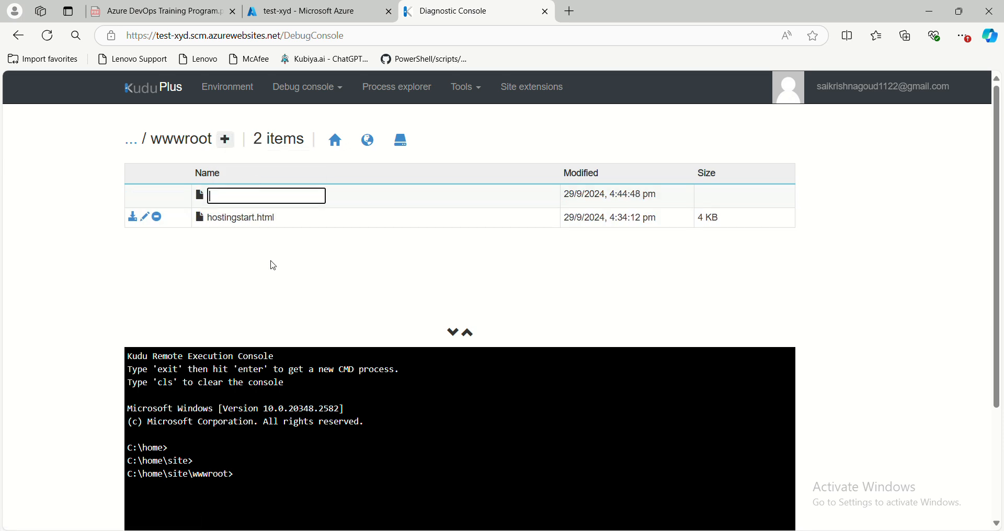
{"action": "type", "text": "test.html"}
{"action": "key", "text": "Return"}
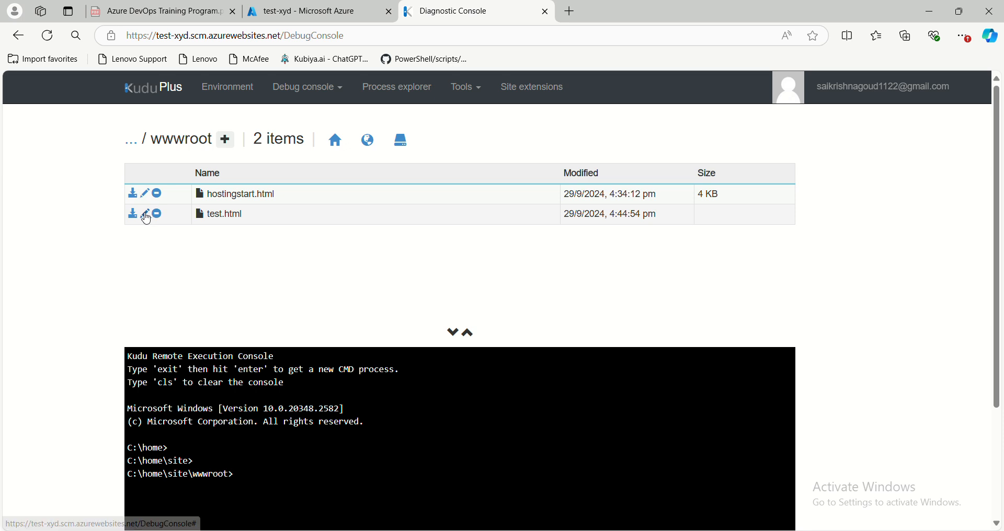
{"action": "left_click", "coordinate": [146, 215]}
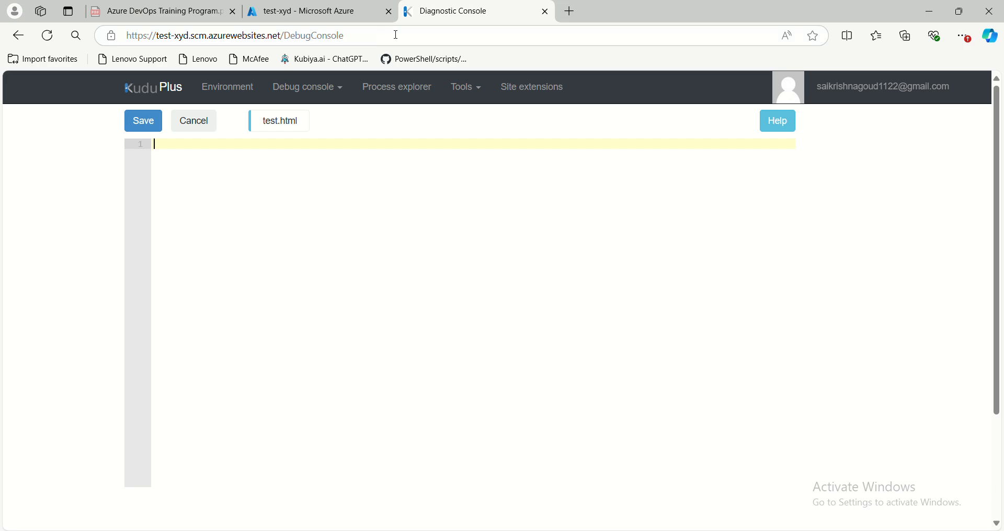
- Search the web for "basic html page" in a new tab, and find the HTML Documents example on W3Schools' HTML Basic Examples page
{"action": "double_click", "coordinate": [668, 20]}
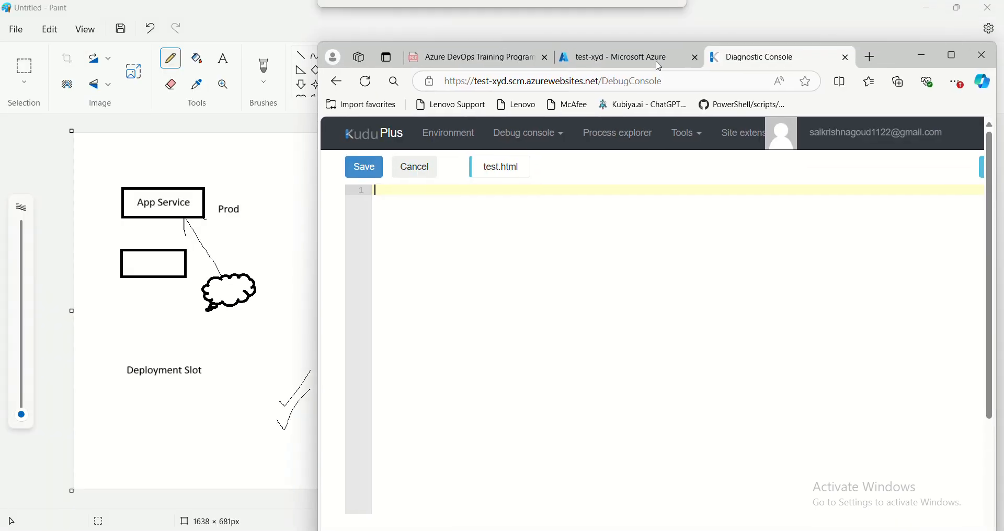
{"action": "left_click", "coordinate": [868, 58]}
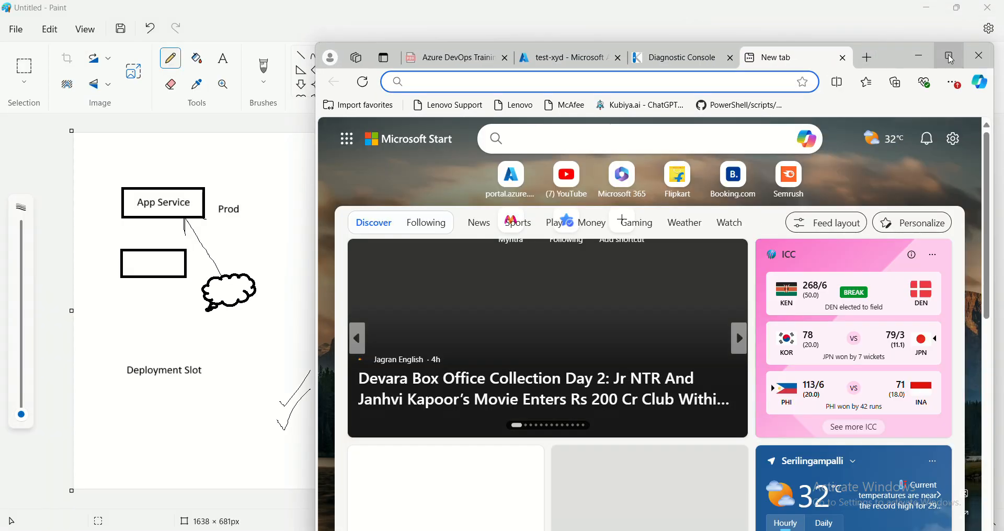
{"action": "left_click", "coordinate": [950, 55]}
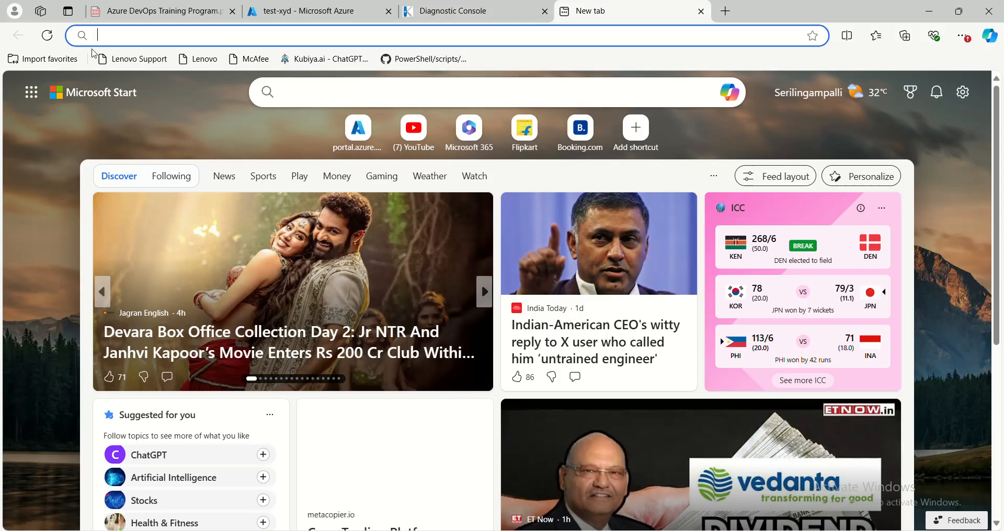
{"action": "type", "text": "b"}
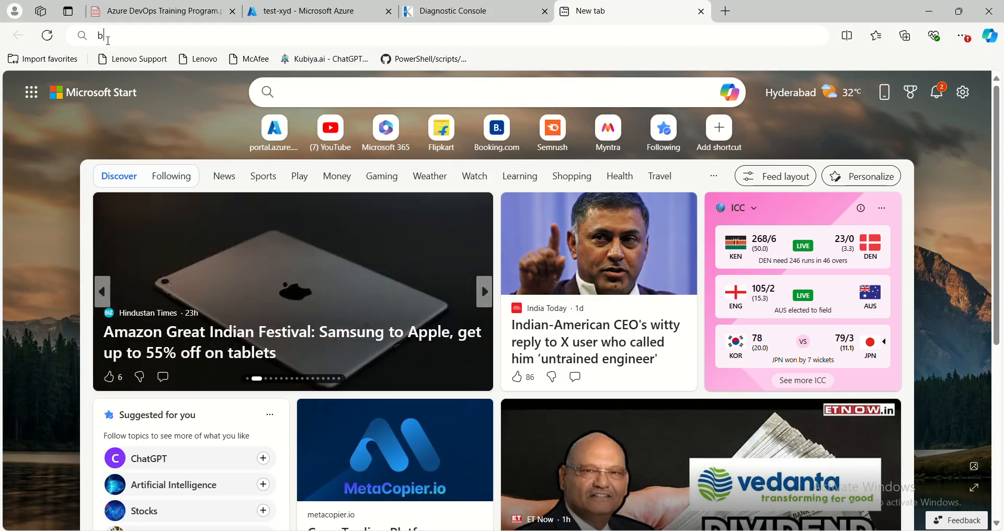
{"action": "type", "text": "asic html"}
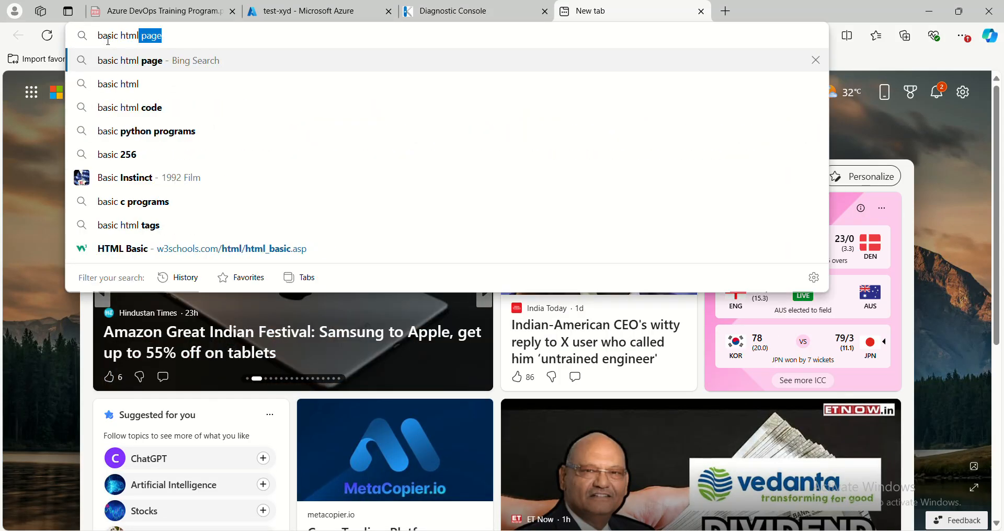
{"action": "key", "text": "Return"}
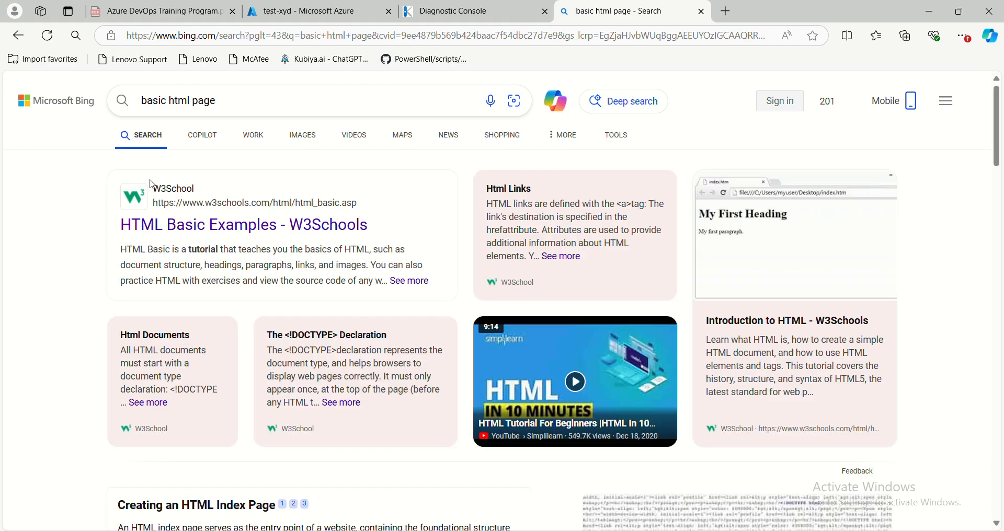
{"action": "left_click", "coordinate": [170, 227]}
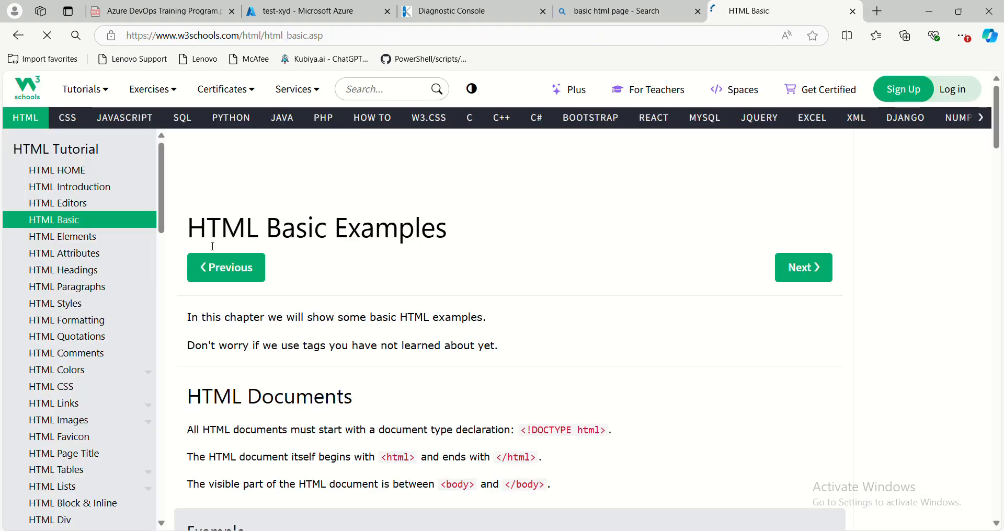
{"action": "scroll", "coordinate": [305, 330], "scroll_direction": "down", "scroll_amount": 4}
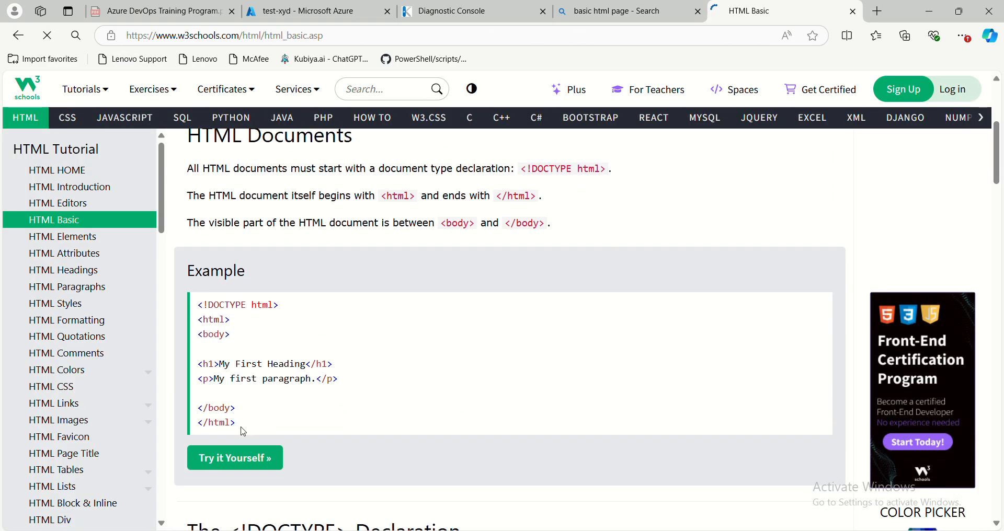
- Copy the W3Schools HTML example, from the DOCTYPE line to the closing html tag, into test.html in Kudu
{"action": "left_click_drag", "start_coordinate": [243, 432], "coordinate": [193, 304]}
{"action": "key", "text": "ctrl+c"}
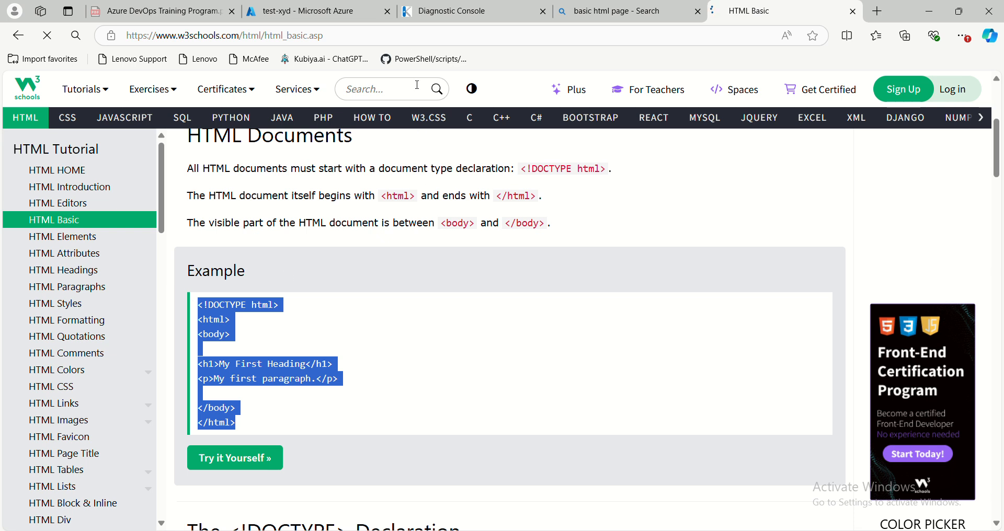
{"action": "left_click", "coordinate": [460, 11]}
{"action": "key", "text": "ctrl+v"}
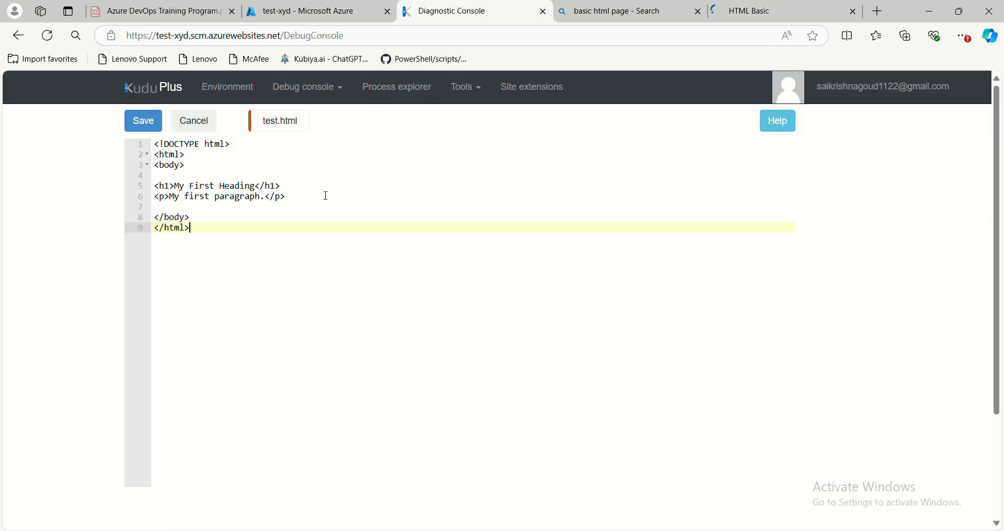
- Change the h1 heading in test.html to "My azure session" and save the file
{"action": "left_click_drag", "start_coordinate": [191, 186], "coordinate": [255, 183]}
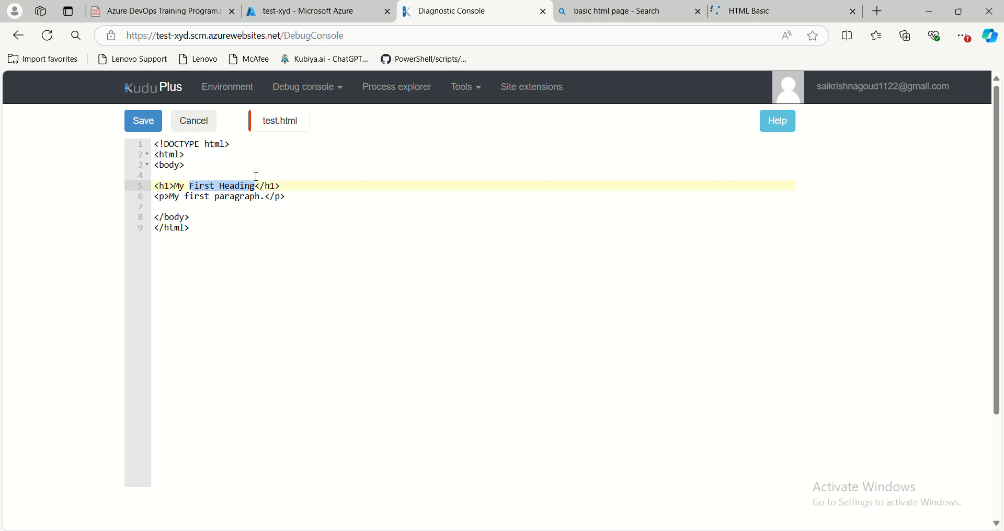
{"action": "type", "text": "azure sess"}
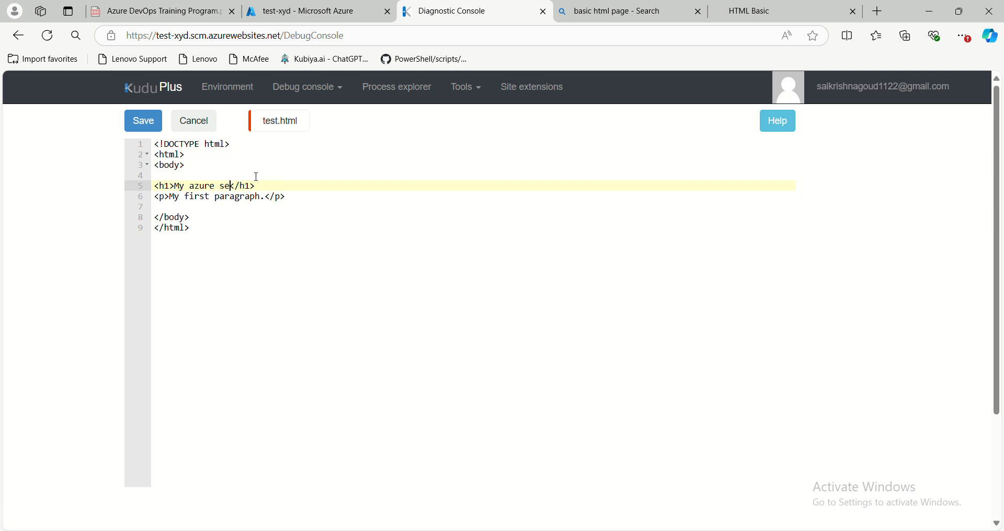
{"action": "type", "text": "ion"}
{"action": "left_click", "coordinate": [145, 129]}
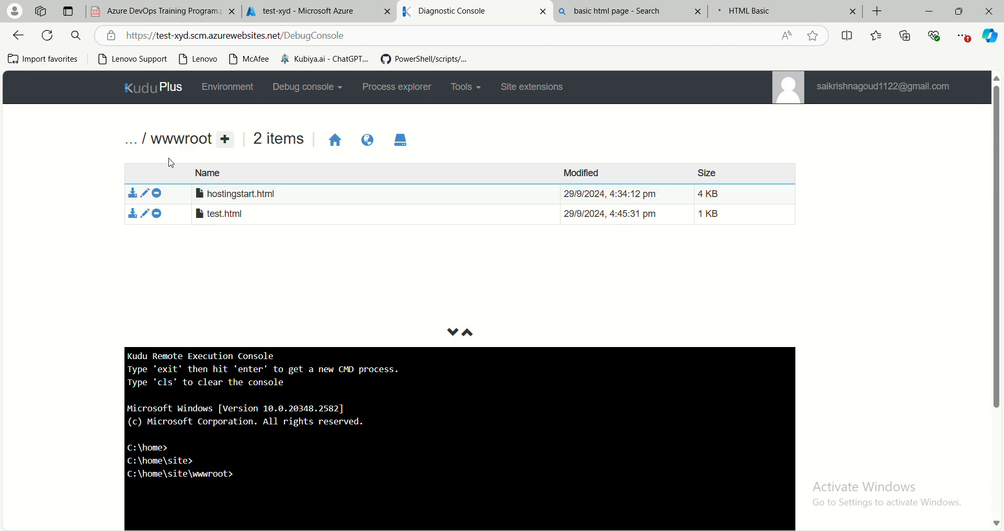
- Copy test-xyd's default domain from its overview and open test-xyd.azurewebsites.net/test.html in a new browser tab
{"action": "left_click", "coordinate": [300, 16]}
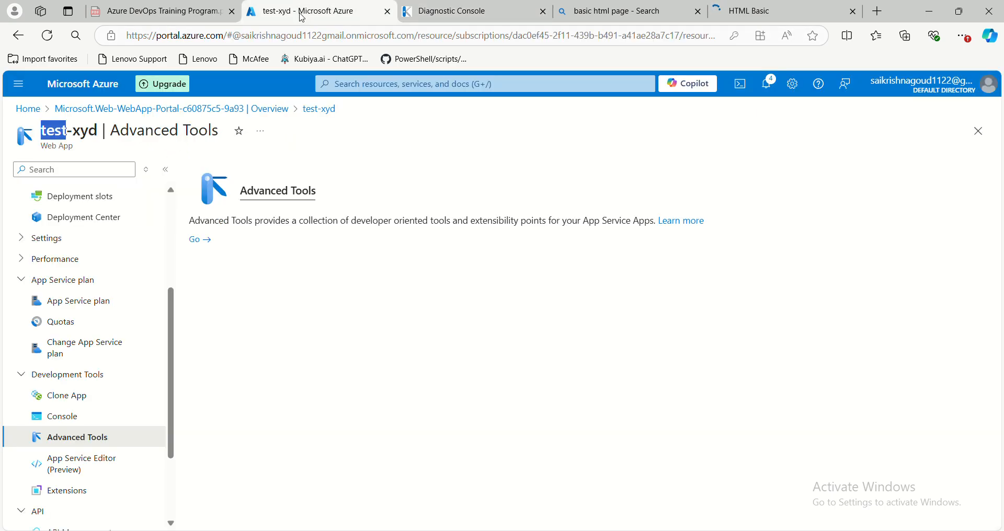
{"action": "scroll", "coordinate": [112, 253], "scroll_direction": "up", "scroll_amount": 4}
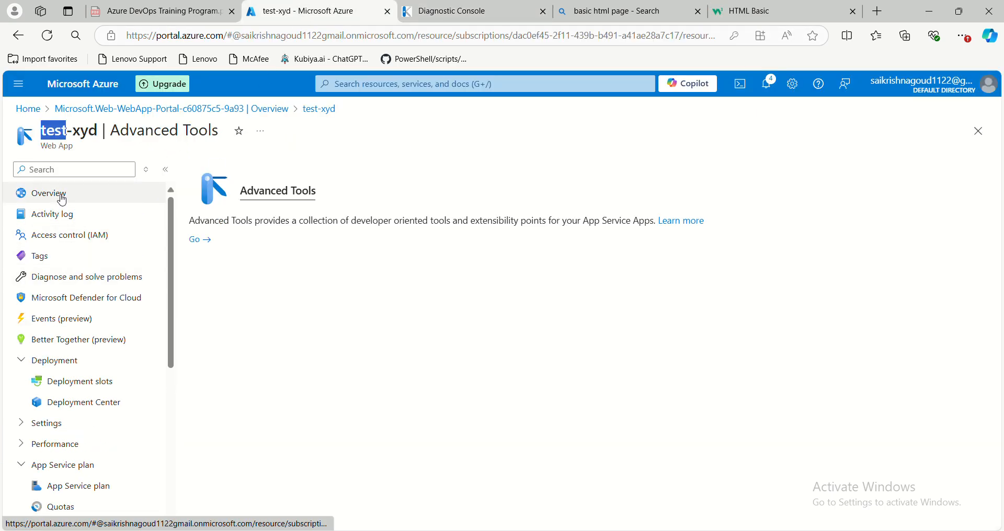
{"action": "left_click", "coordinate": [61, 194]}
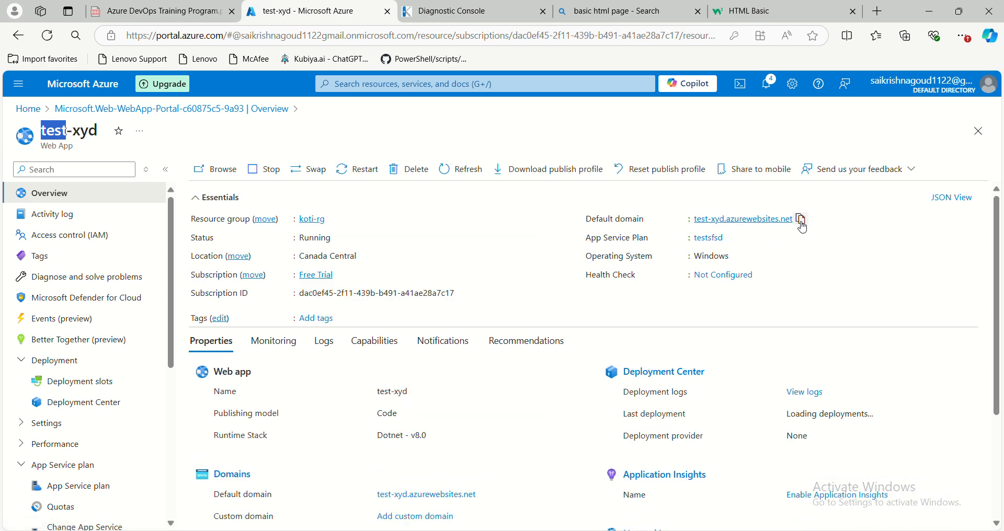
{"action": "left_click", "coordinate": [878, 12]}
{"action": "type", "text": "test-xyd.azurewebsites.net"}
{"action": "type", "text": "/"}
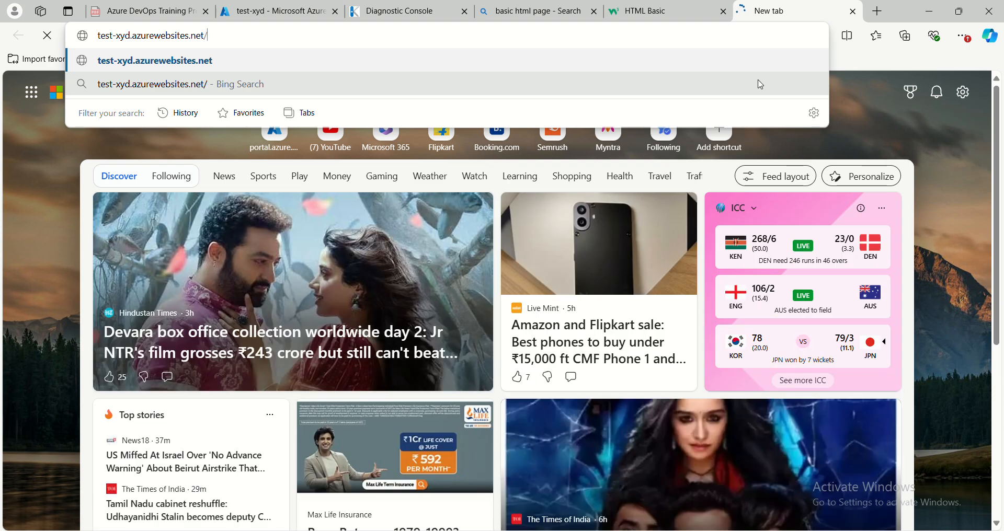
{"action": "type", "text": "test."}
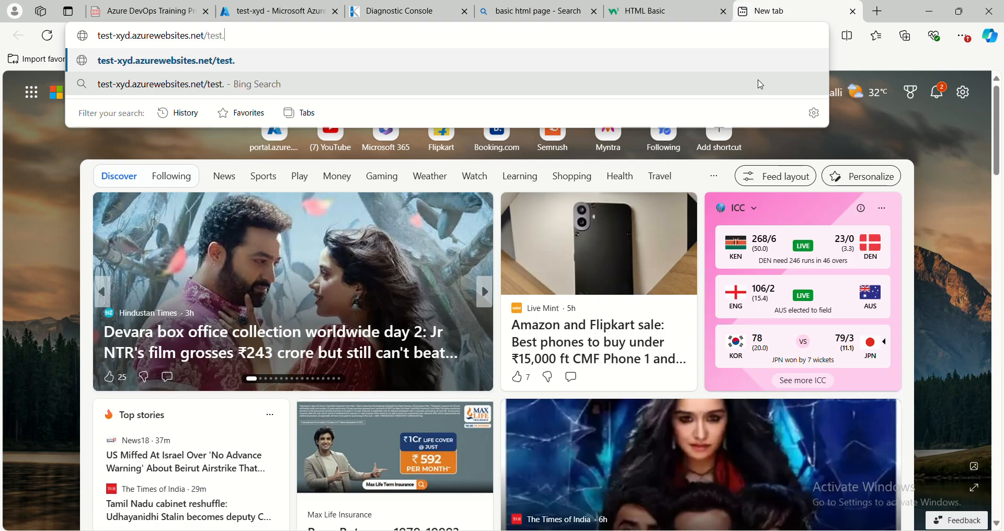
{"action": "type", "text": "html"}
{"action": "key", "text": "Return"}
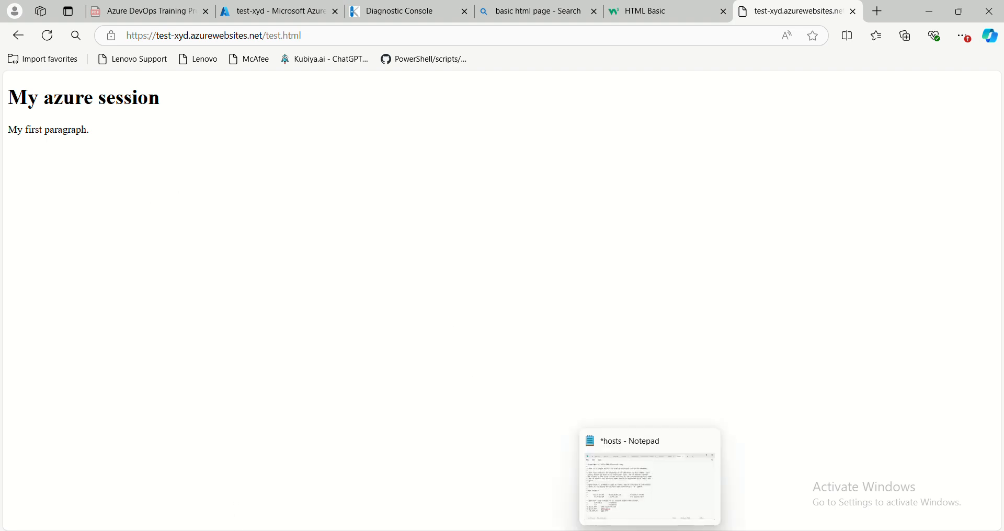
- Display test-xyd's deployment slots, revisit the published test.html page, and open the test-xyd-slot1 slot
{"action": "mouse_move", "coordinate": [625, 530]}
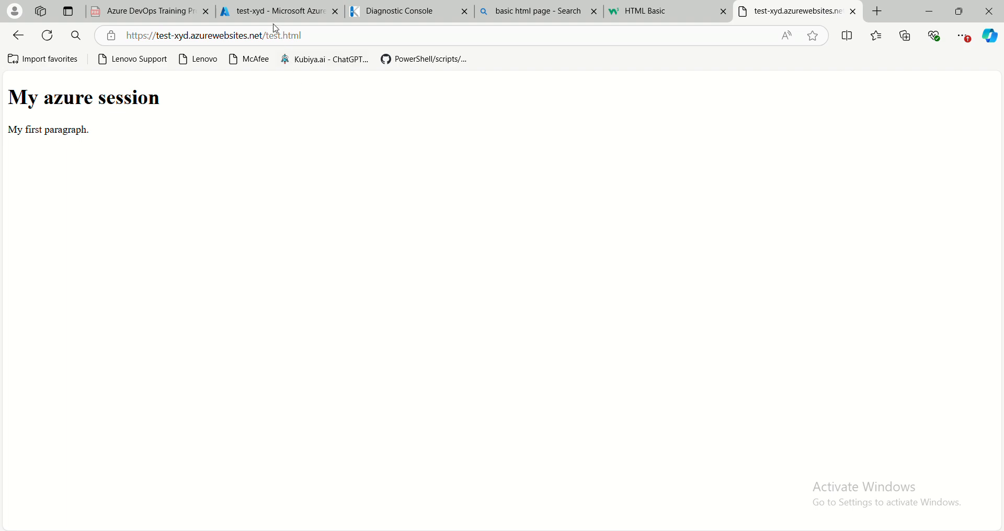
{"action": "mouse_move", "coordinate": [275, 23]}
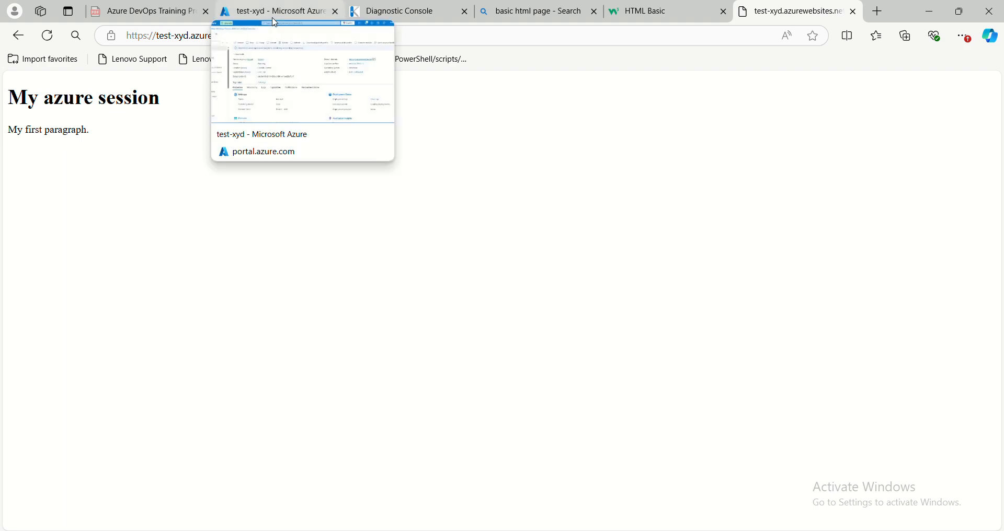
{"action": "left_click", "coordinate": [276, 21]}
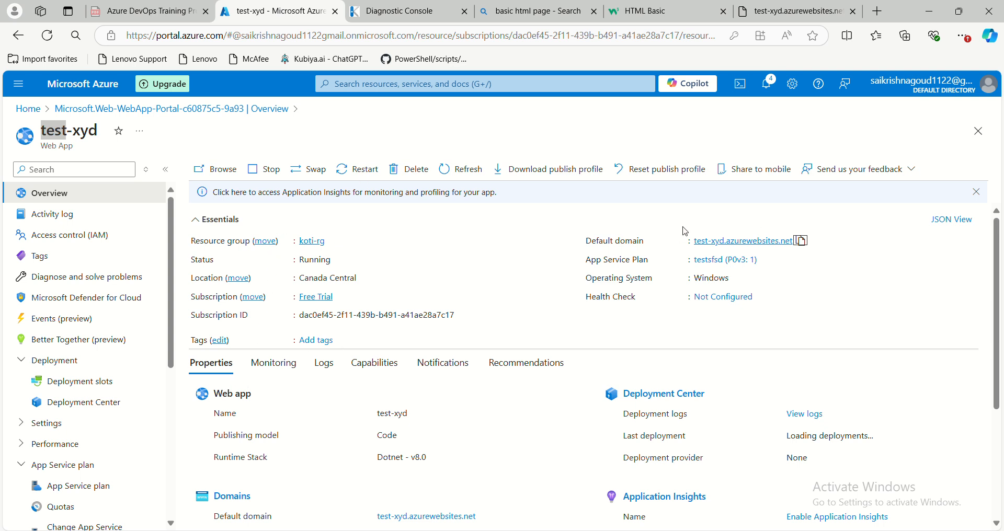
{"action": "left_click", "coordinate": [83, 387]}
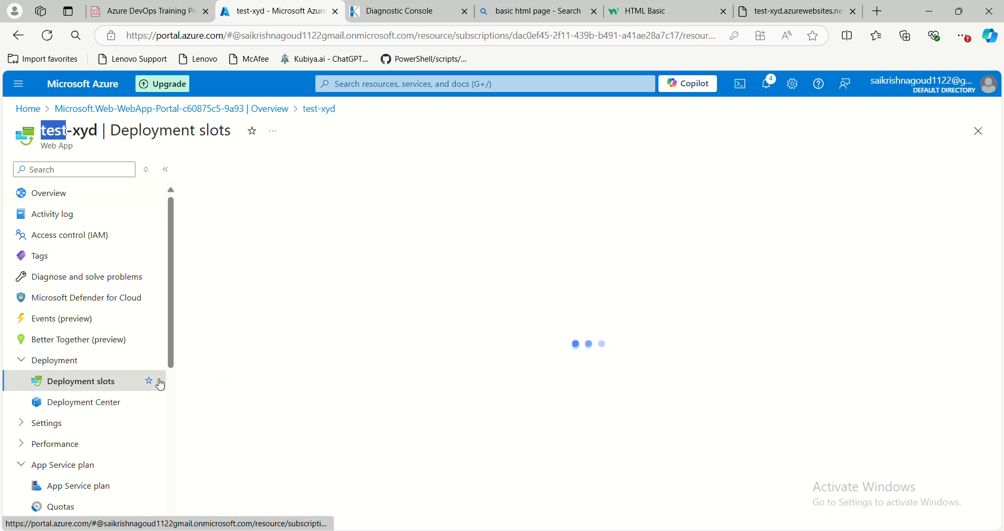
{"action": "left_click", "coordinate": [779, 18]}
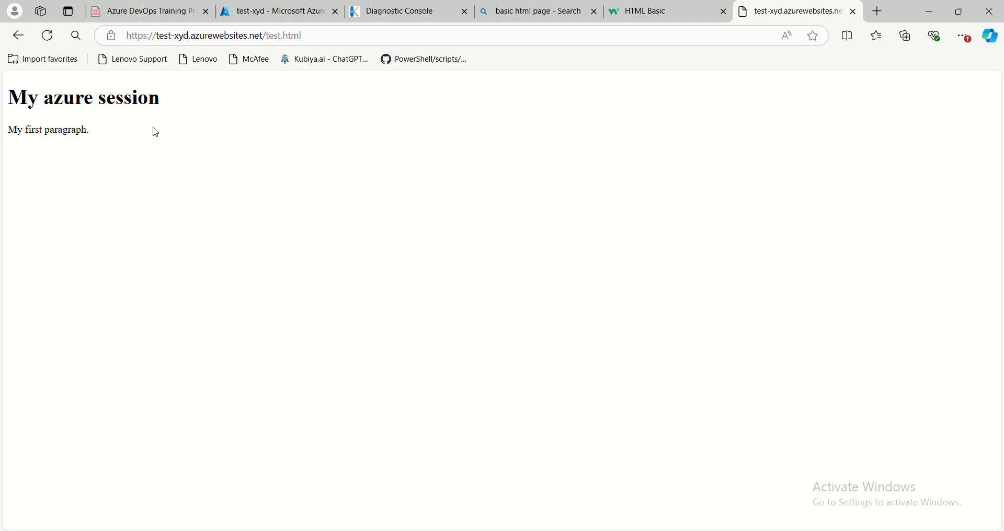
{"action": "left_click", "coordinate": [382, 12]}
{"action": "left_click", "coordinate": [285, 21]}
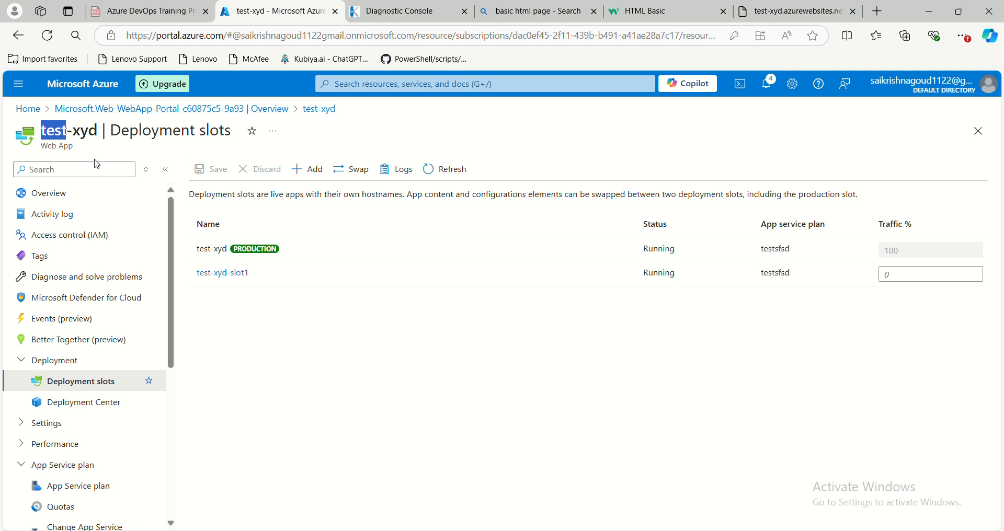
{"action": "left_click", "coordinate": [229, 274]}
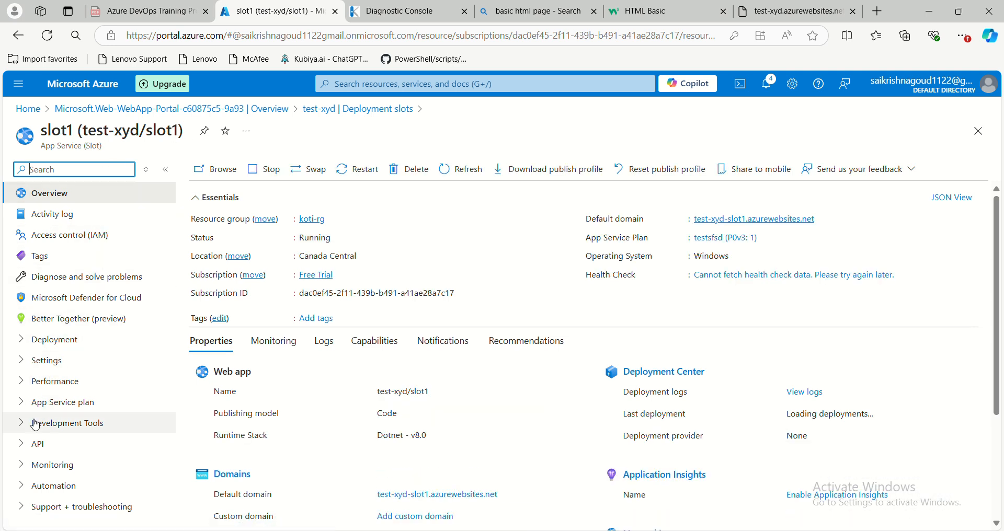
- Launch Kudu for slot1 from the slot's Advanced Tools
{"action": "left_click", "coordinate": [20, 428]}
{"action": "scroll", "coordinate": [69, 406], "scroll_direction": "down", "scroll_amount": 2}
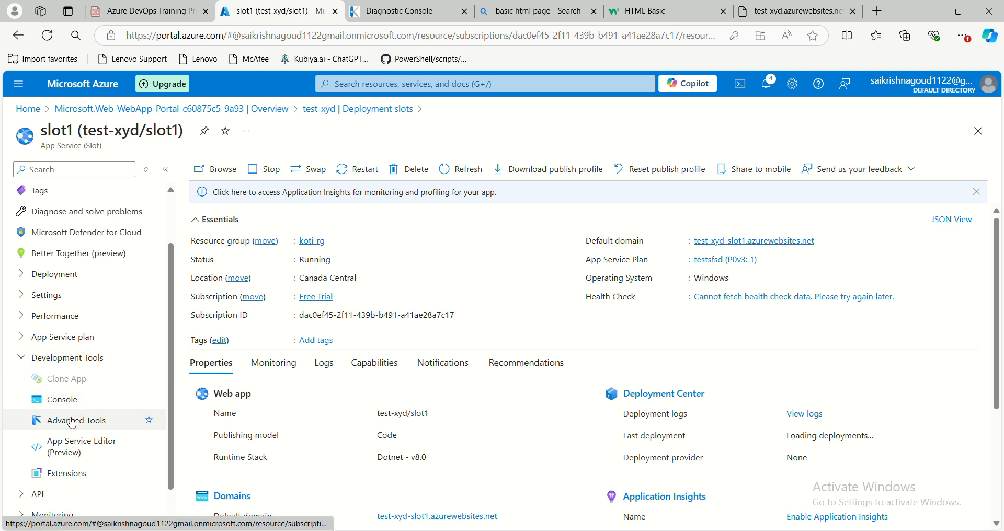
{"action": "left_click", "coordinate": [72, 421]}
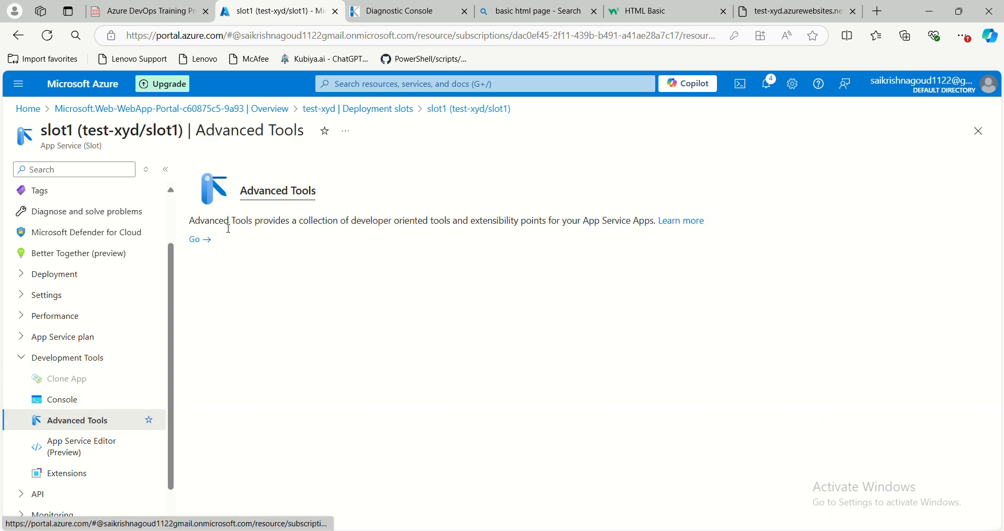
{"action": "left_click", "coordinate": [191, 242]}
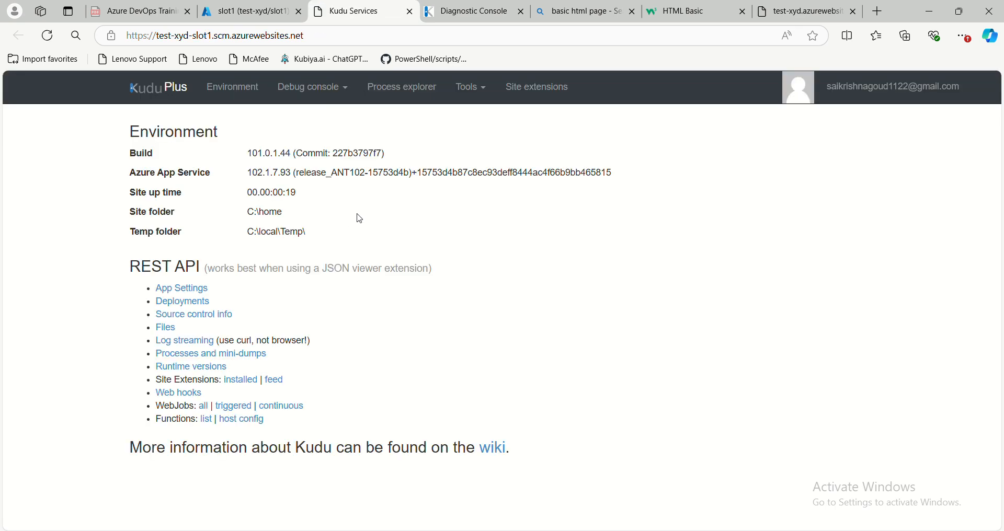
- Open the CMD debug console in slot1's Kudu and browse to the site/wwwroot folder
{"action": "mouse_move", "coordinate": [312, 87]}
{"action": "left_click", "coordinate": [321, 119]}
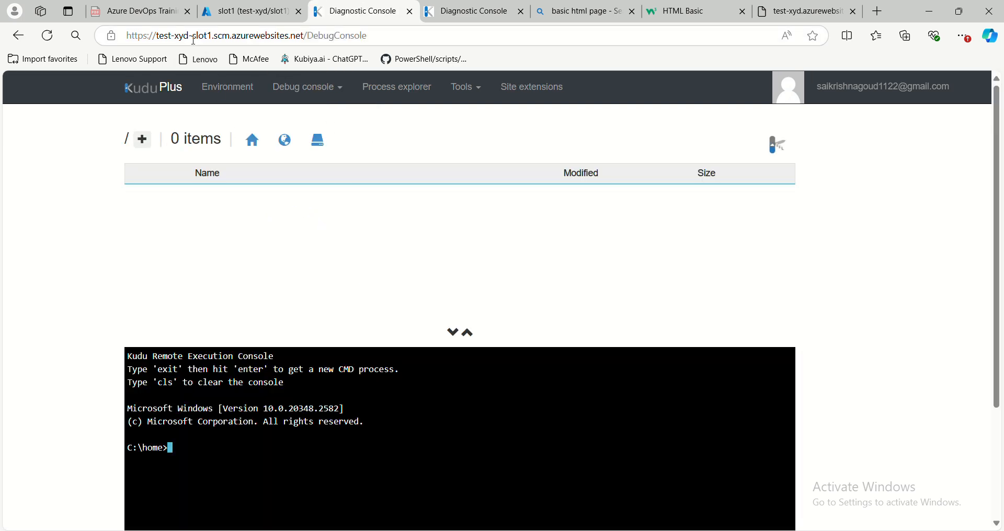
{"action": "left_click", "coordinate": [220, 220]}
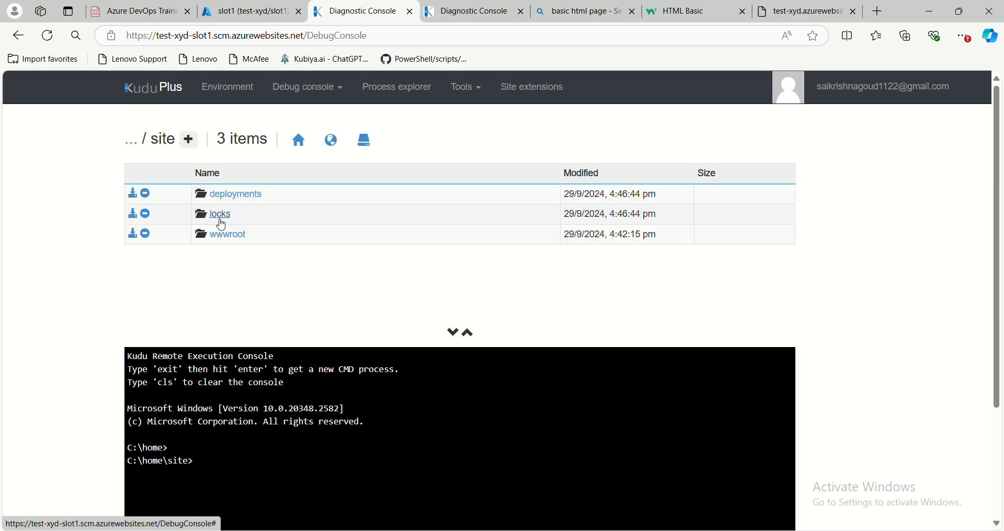
{"action": "left_click", "coordinate": [231, 236]}
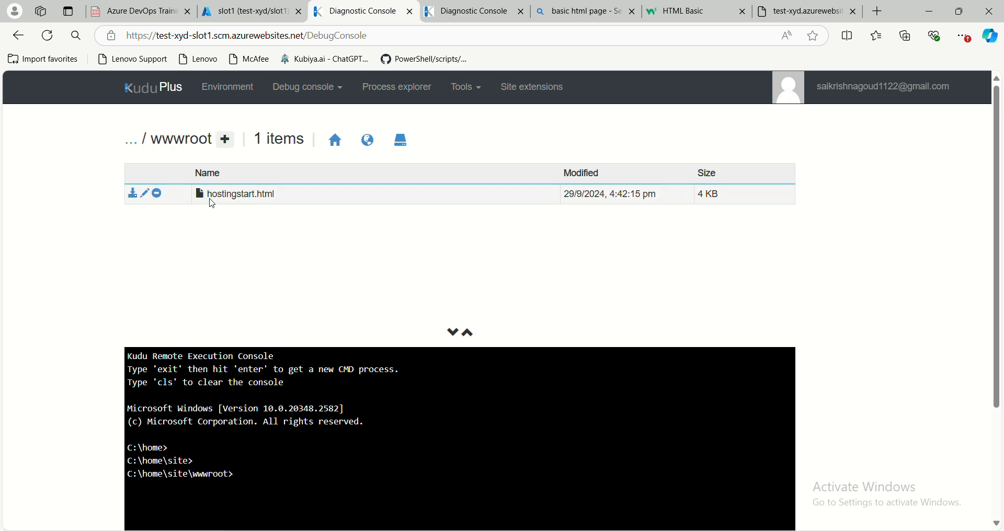
- Create a file named test.html in slot1's wwwroot folder and open it for editing
{"action": "left_click", "coordinate": [226, 139]}
{"action": "left_click", "coordinate": [263, 175]}
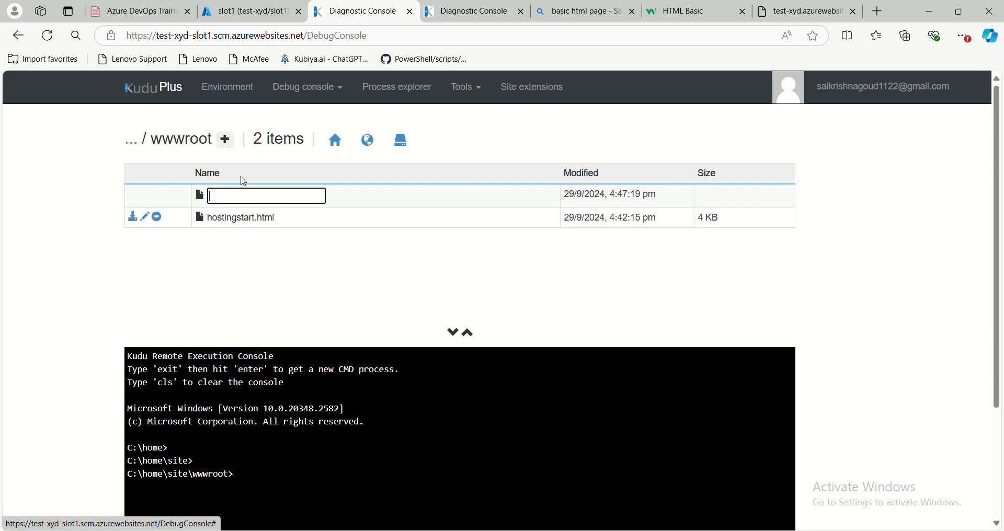
{"action": "type", "text": "test"}
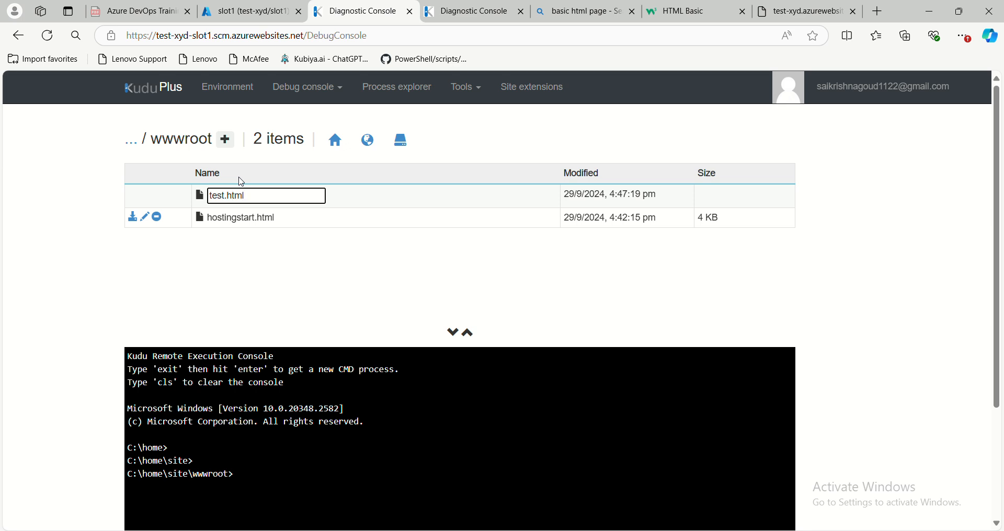
{"action": "type", "text": ".html"}
{"action": "key", "text": "Return"}
{"action": "left_click", "coordinate": [145, 196]}
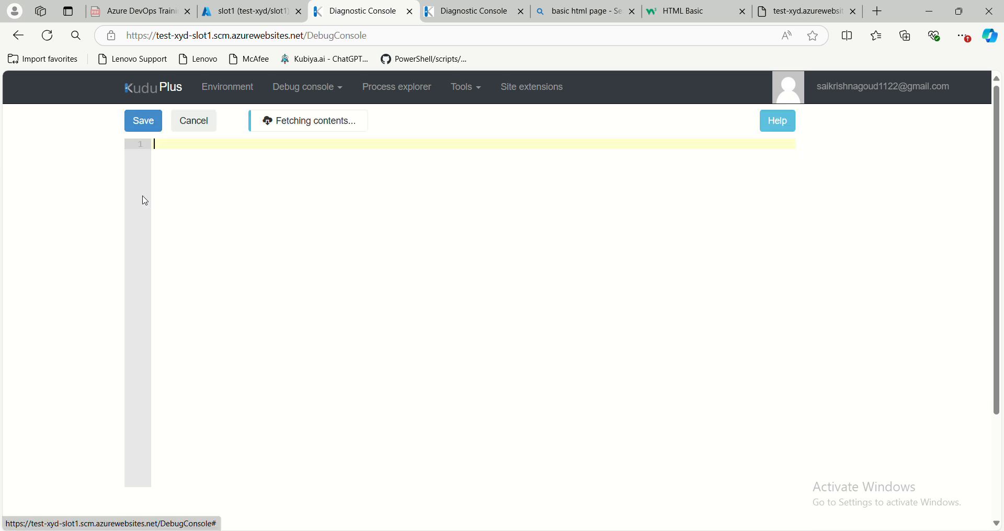
{"action": "type", "text": "test-xyd.azurewebsites.net"}
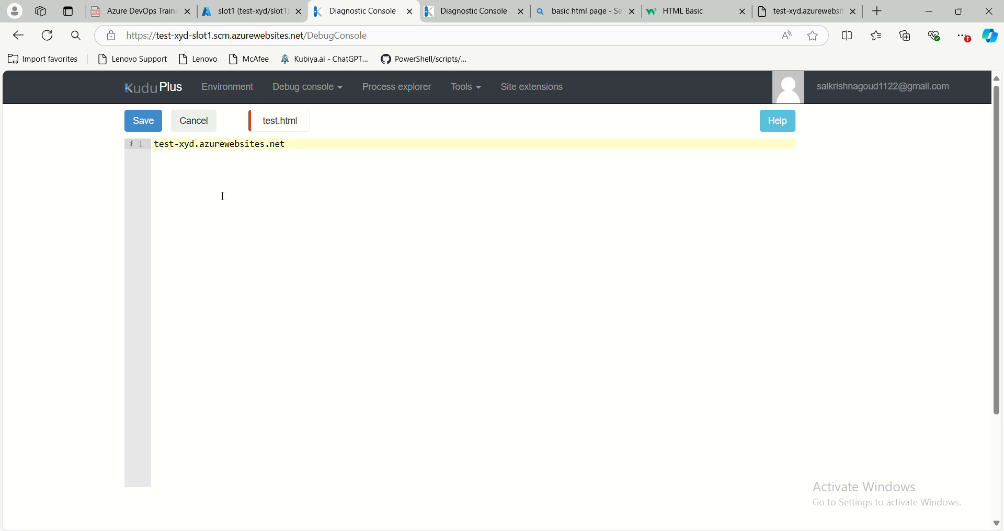
{"action": "key", "text": "ctrl+a"}
{"action": "key", "text": "BackSpace"}
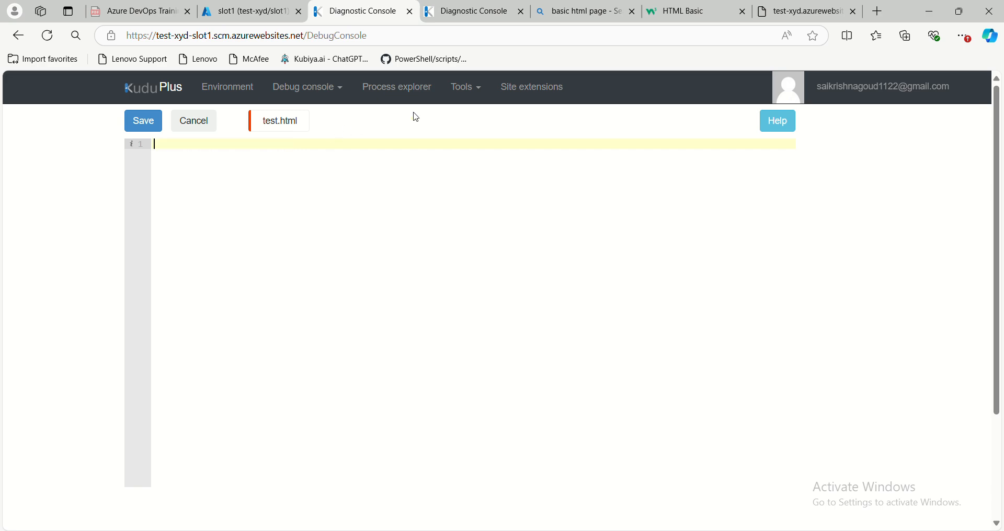
- Copy the HTML Documents example from the W3Schools page again and paste it into slot1's test.html
{"action": "left_click", "coordinate": [682, 12]}
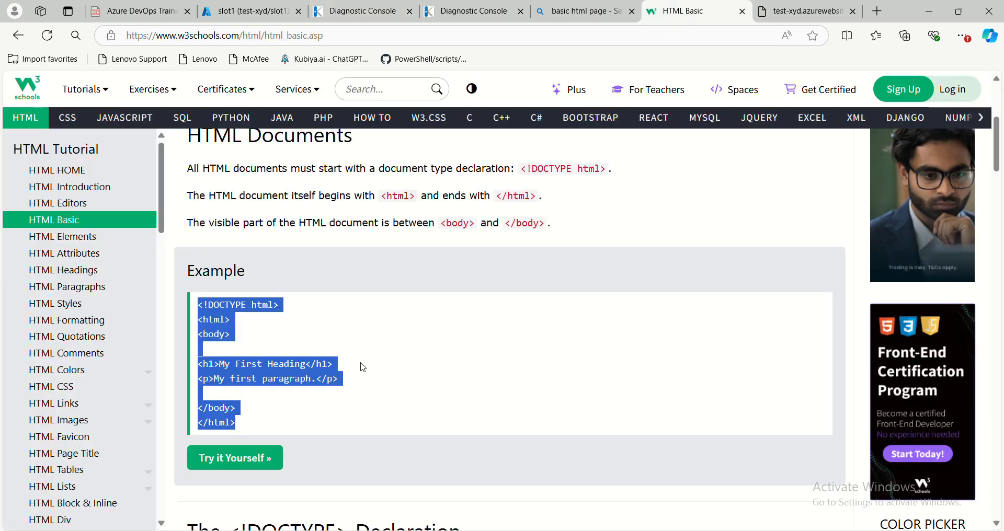
{"action": "left_click", "coordinate": [606, 17]}
{"action": "left_click", "coordinate": [391, 16]}
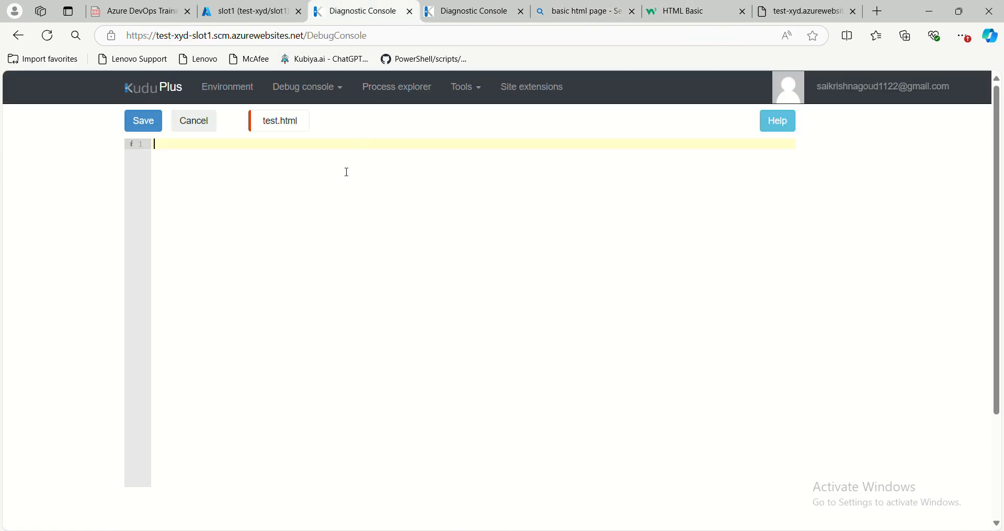
{"action": "type", "text": "<!DOCTYPE html> <html> <body>  <h1>My First Heading</h1> <p>My first paragraph.</p>  </body> </html>"}
- Change the h1 heading in slot1's test.html to "My azure devops session" and save the file
{"action": "left_click_drag", "start_coordinate": [189, 186], "coordinate": [253, 185]}
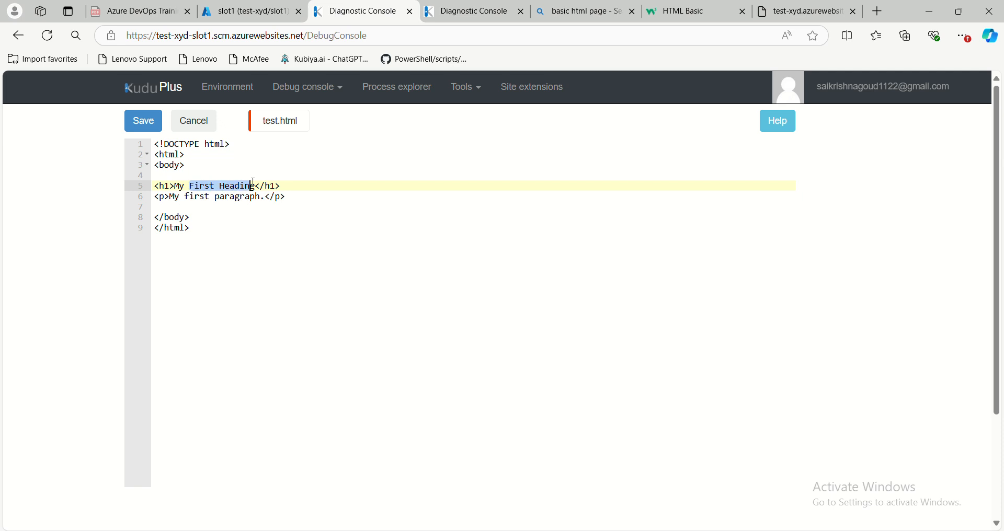
{"action": "type", "text": "a"}
{"action": "type", "text": "zure devops"}
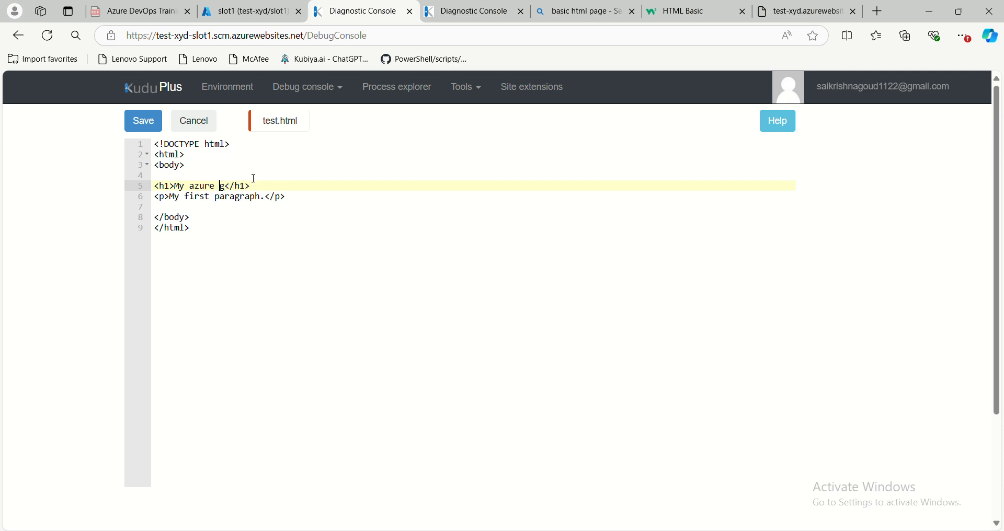
{"action": "type", "text": " session"}
{"action": "left_click", "coordinate": [142, 122]}
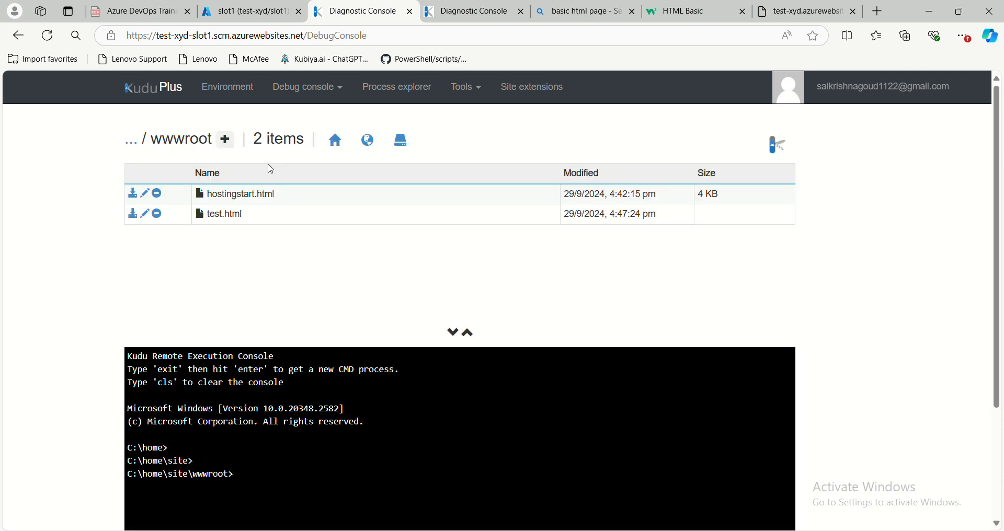
- Open slot1's overview in the Azure portal and copy its default domain
{"action": "left_click", "coordinate": [792, 11]}
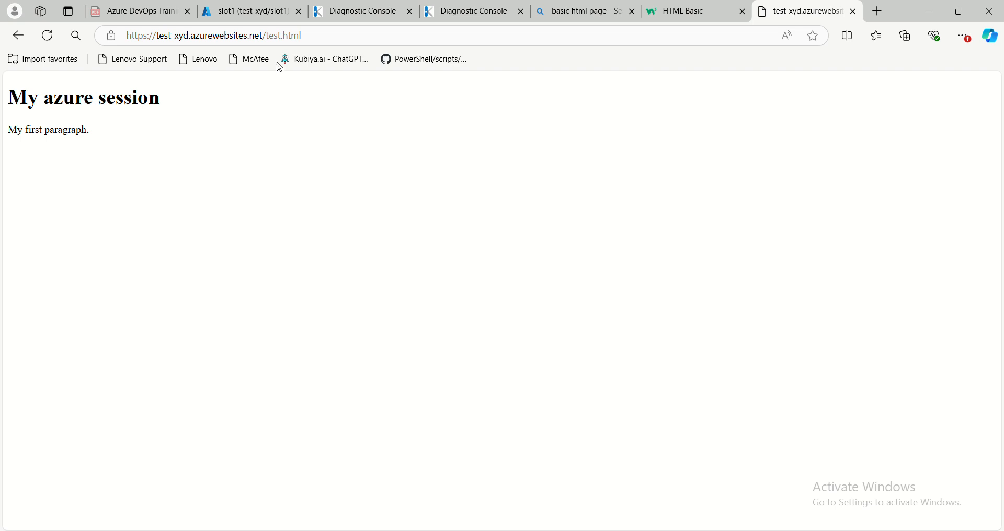
{"action": "left_click", "coordinate": [352, 19]}
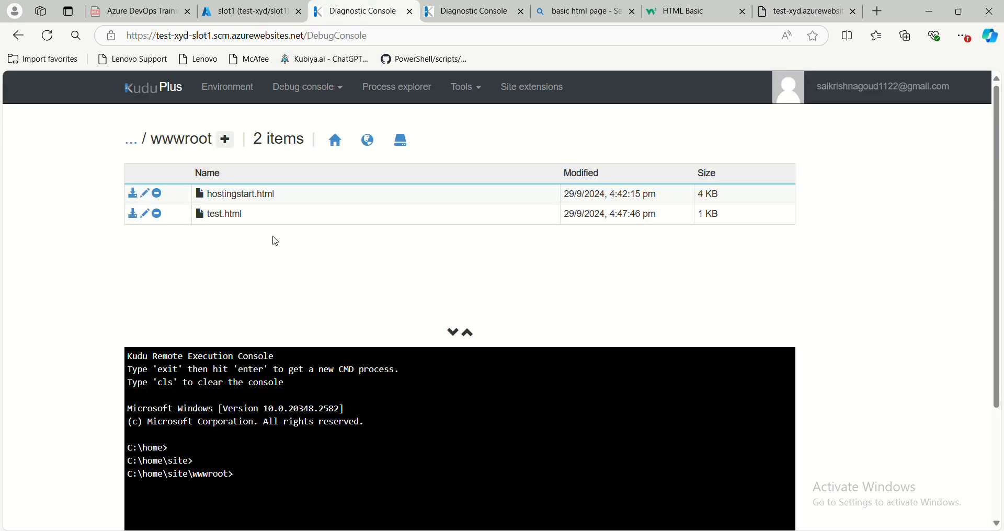
{"action": "left_click", "coordinate": [240, 16]}
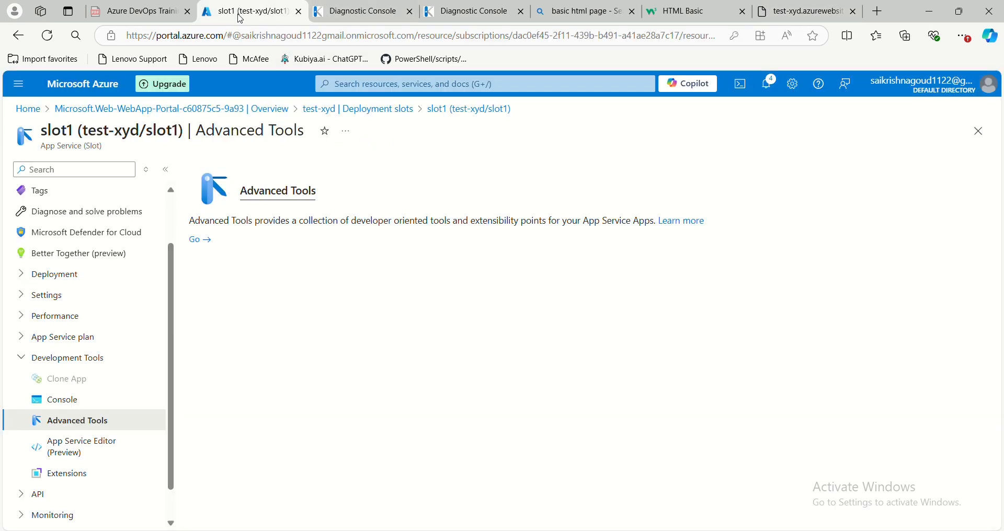
{"action": "scroll", "coordinate": [104, 212], "scroll_direction": "up", "scroll_amount": 2}
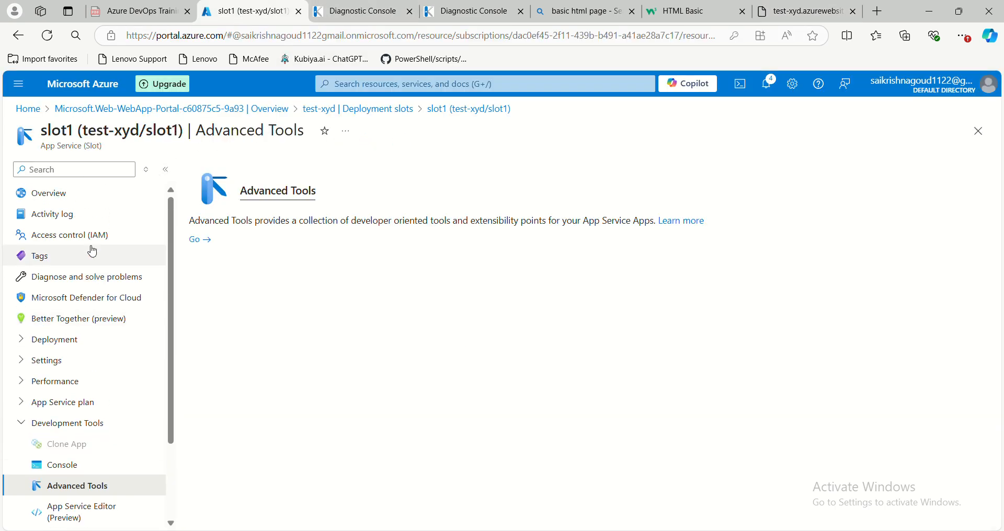
{"action": "left_click", "coordinate": [71, 197]}
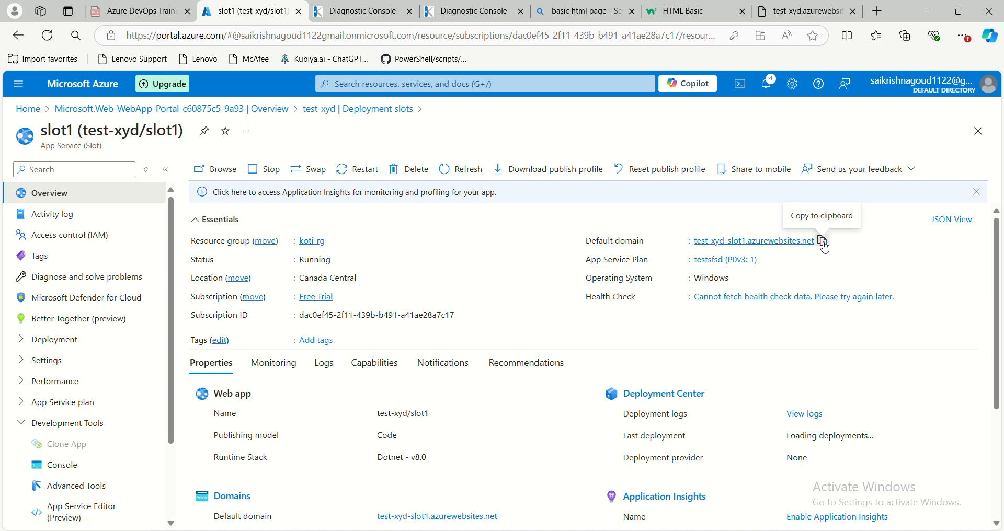
- Load test-xyd-slot1.azurewebsites.net/test.html in a new browser tab
{"action": "left_click", "coordinate": [882, 16]}
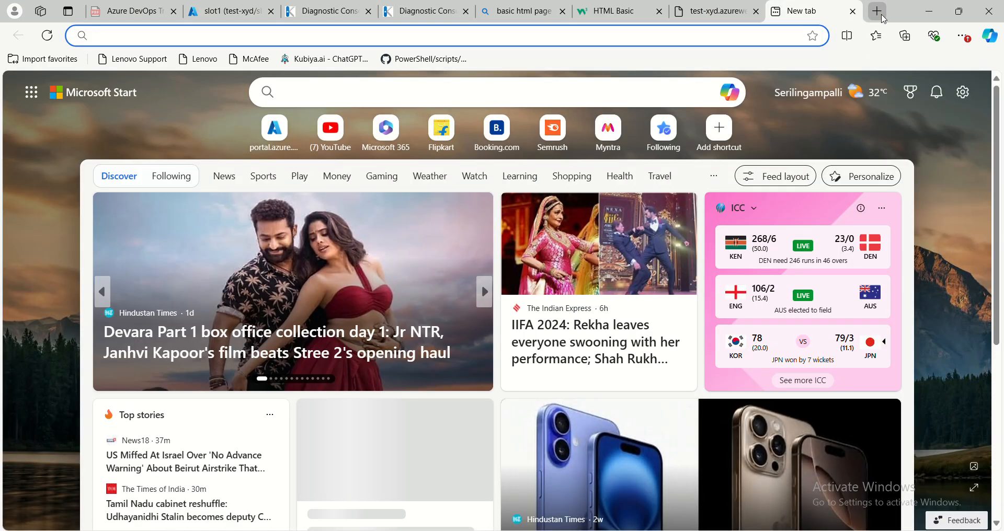
{"action": "key", "text": "ctrl+v"}
{"action": "type", "text": "/tes"}
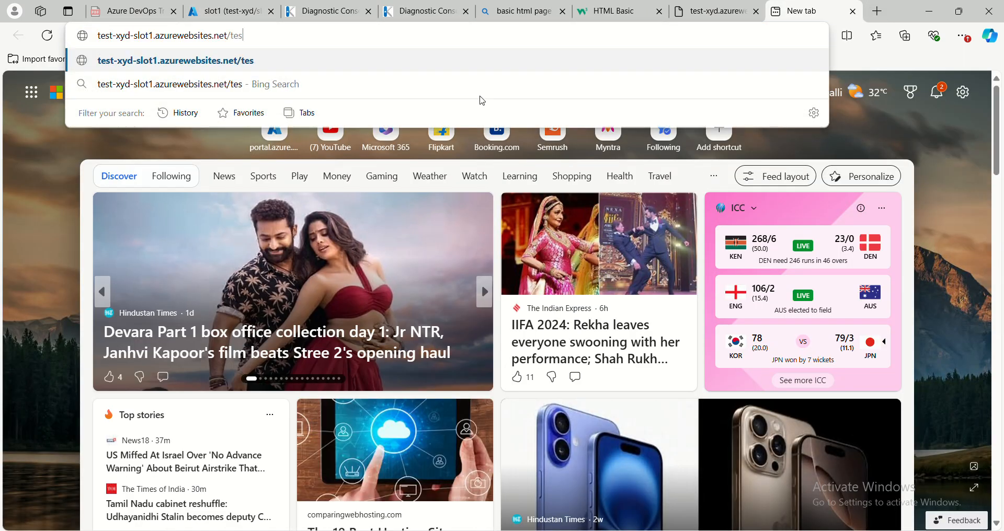
{"action": "type", "text": "t.html"}
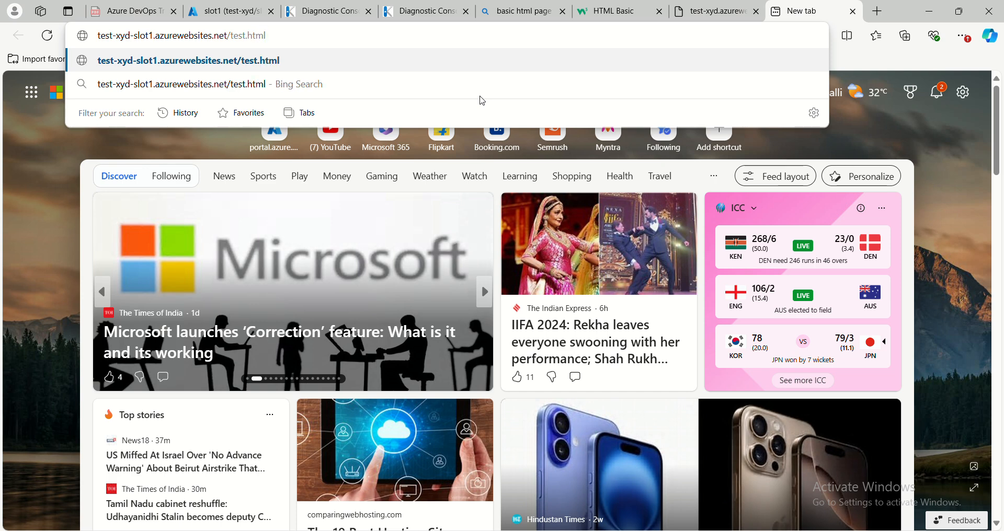
{"action": "key", "text": "Return"}
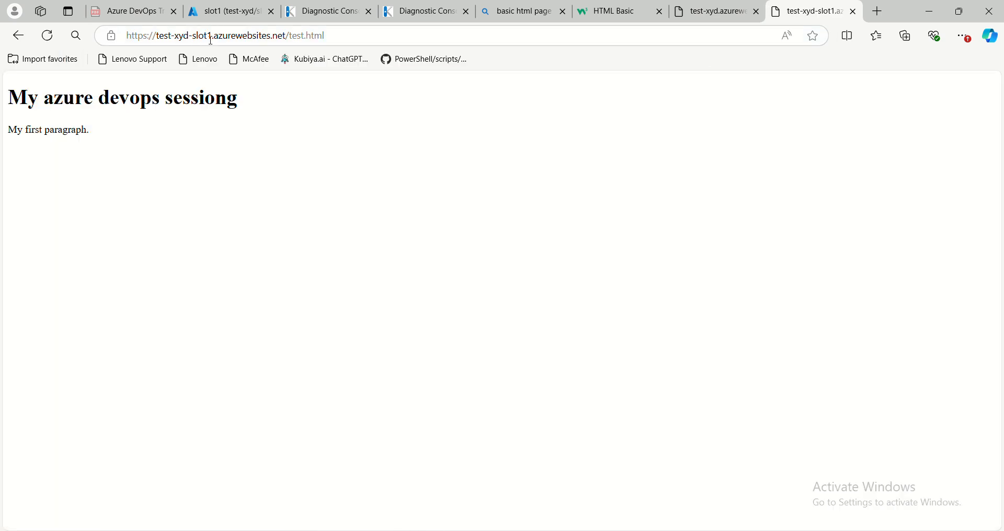
- Compare the heading on slot1's test.html page with the heading on the production page
{"action": "left_click_drag", "start_coordinate": [44, 97], "coordinate": [227, 102]}
{"action": "left_click", "coordinate": [249, 203]}
{"action": "left_click", "coordinate": [719, 13]}
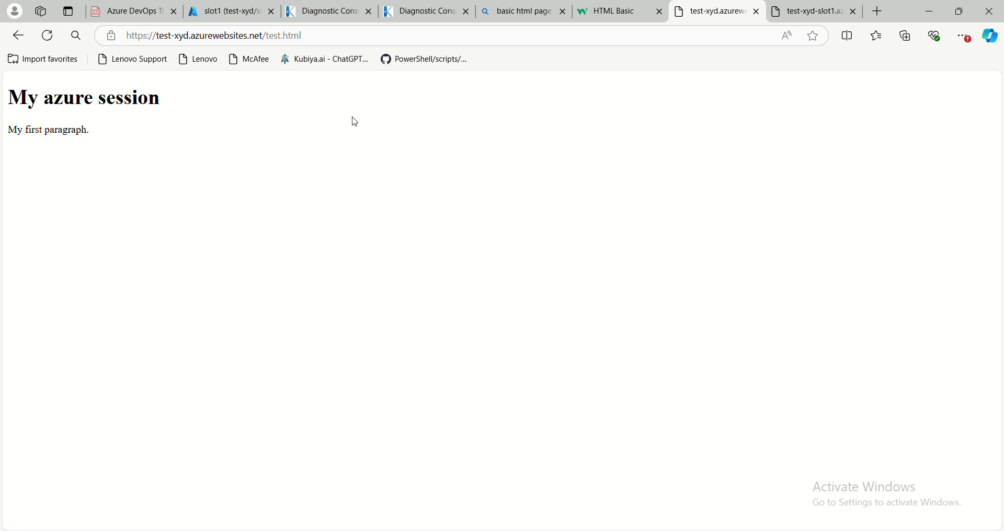
- Swap slot1 with production from slot1's overview, using test-xyd-slot1 as source and test-xyd as target
{"action": "left_click", "coordinate": [239, 12]}
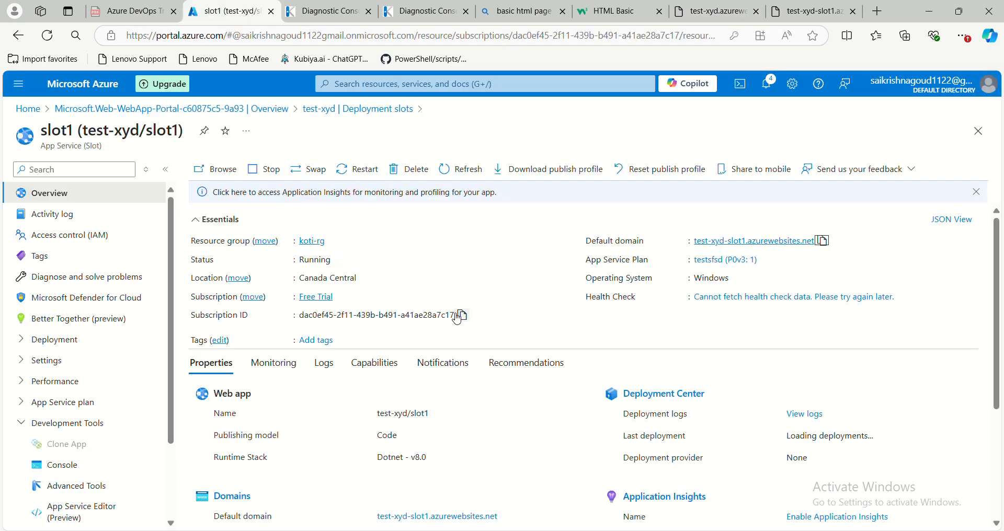
{"action": "left_click", "coordinate": [317, 177]}
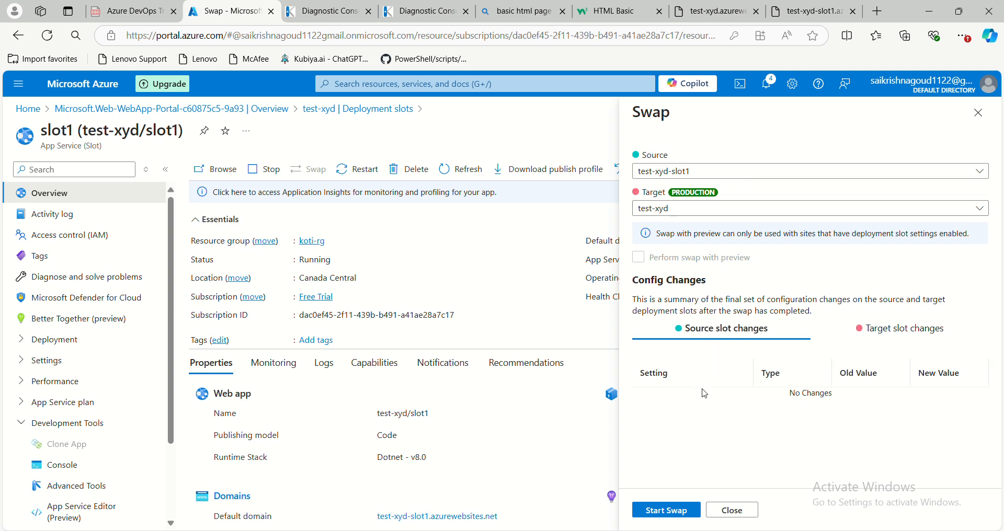
{"action": "left_click", "coordinate": [666, 511]}
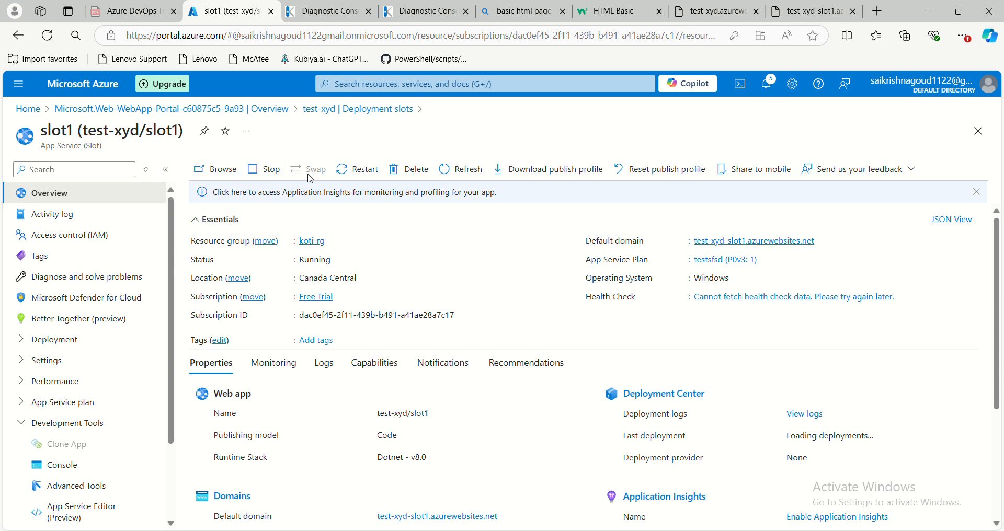
- Check the slot swap's progress in the notifications and open the test-xyd web app from its deployment overview
{"action": "left_click", "coordinate": [767, 85]}
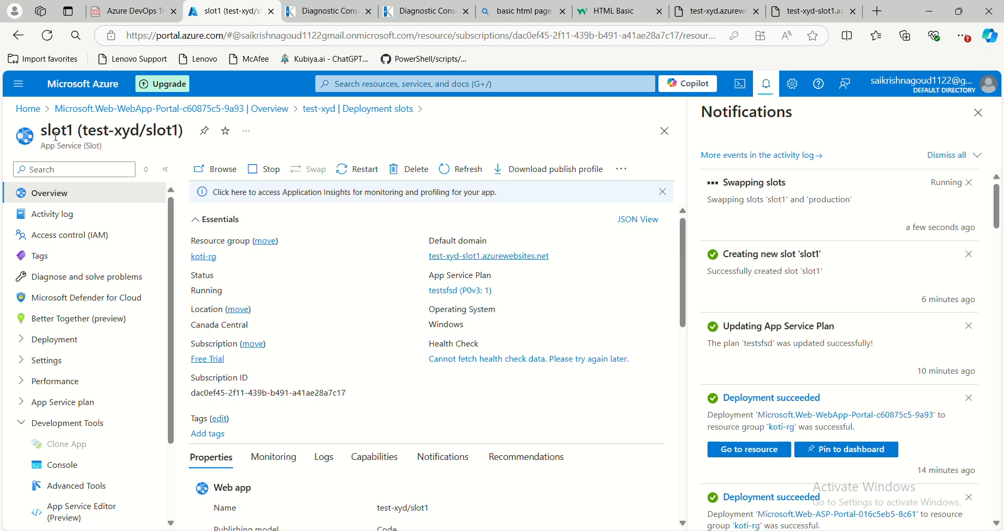
{"action": "left_click", "coordinate": [198, 109]}
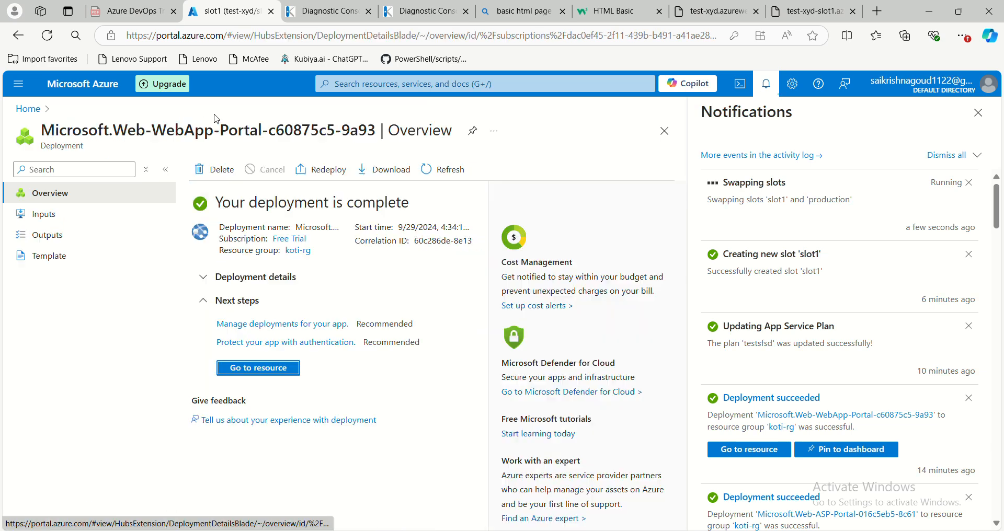
{"action": "left_click", "coordinate": [277, 369]}
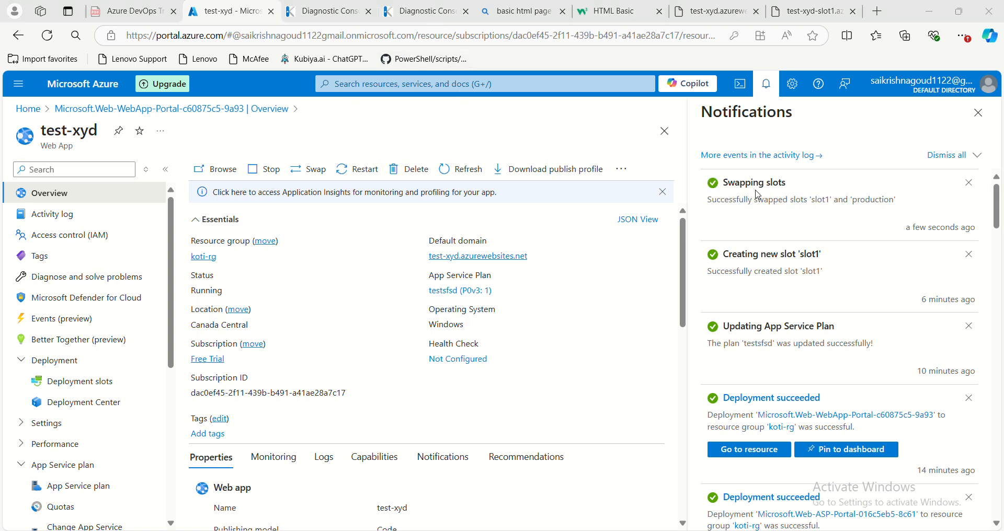
- Review both test.html pages and reload the production one at test-xyd.azurewebsites.net to check its content after the swap
{"action": "left_click", "coordinate": [713, 11]}
{"action": "left_click", "coordinate": [806, 16]}
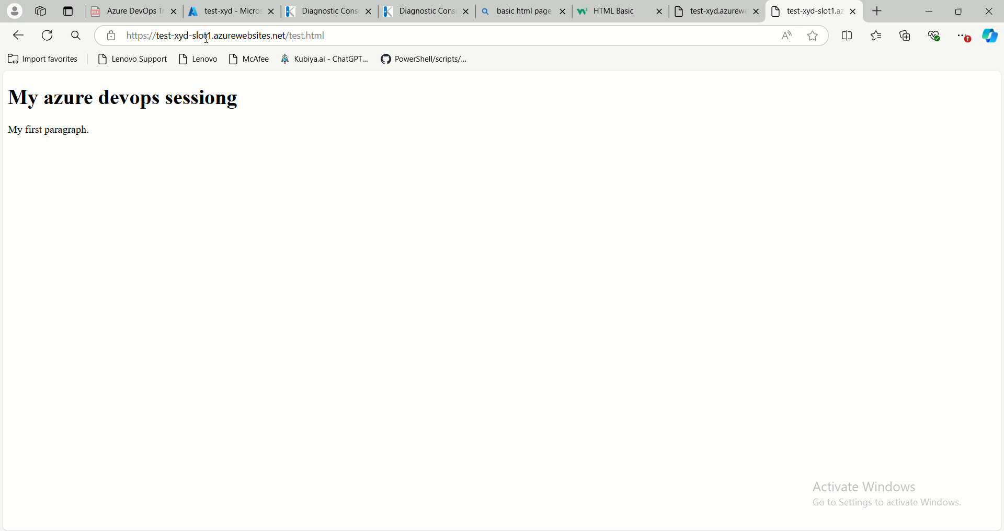
{"action": "key", "text": "ctrl+shift+Tab"}
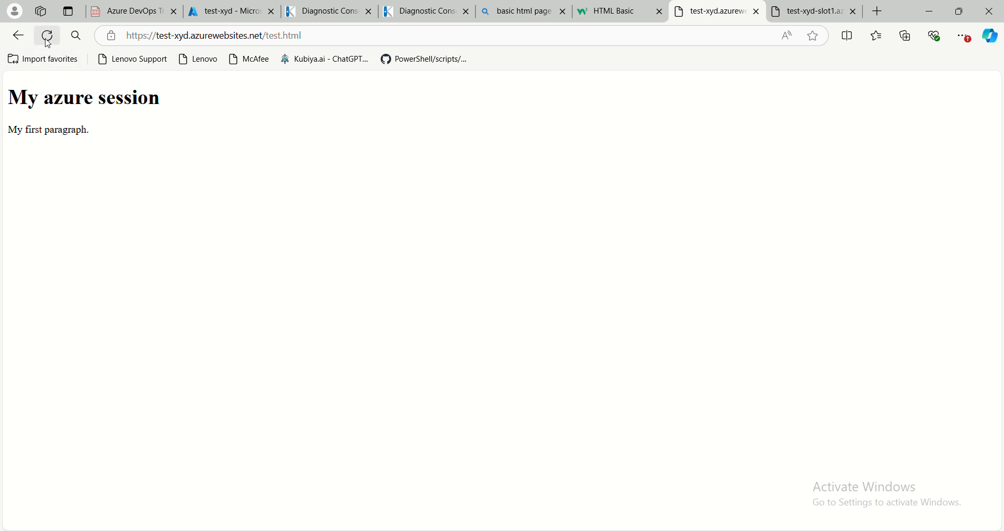
{"action": "left_click_drag", "start_coordinate": [158, 36], "coordinate": [186, 36]}
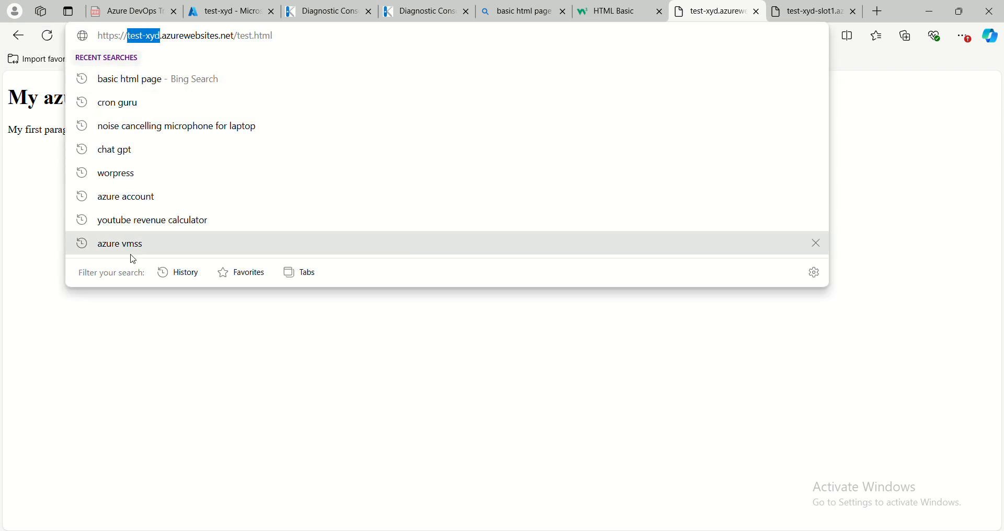
{"action": "left_click", "coordinate": [136, 339]}
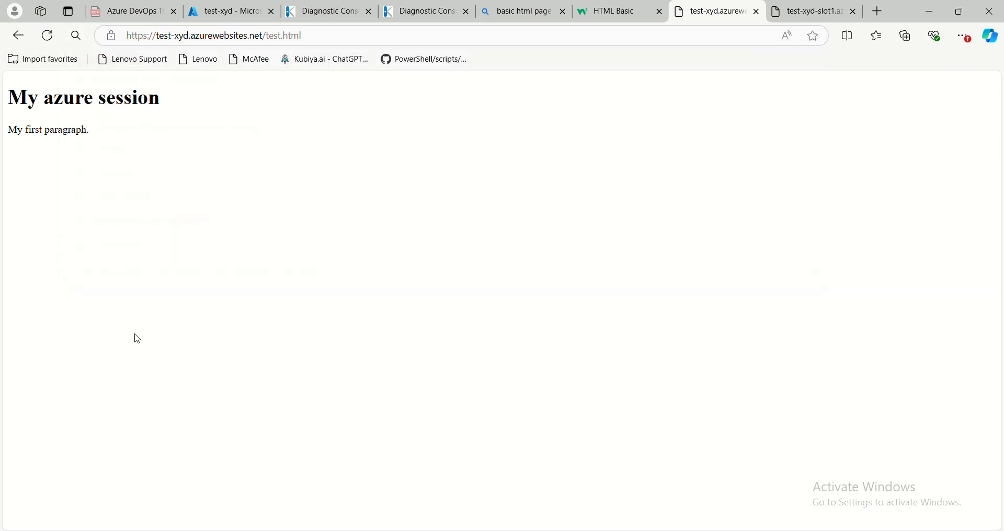
{"action": "left_click", "coordinate": [47, 35]}
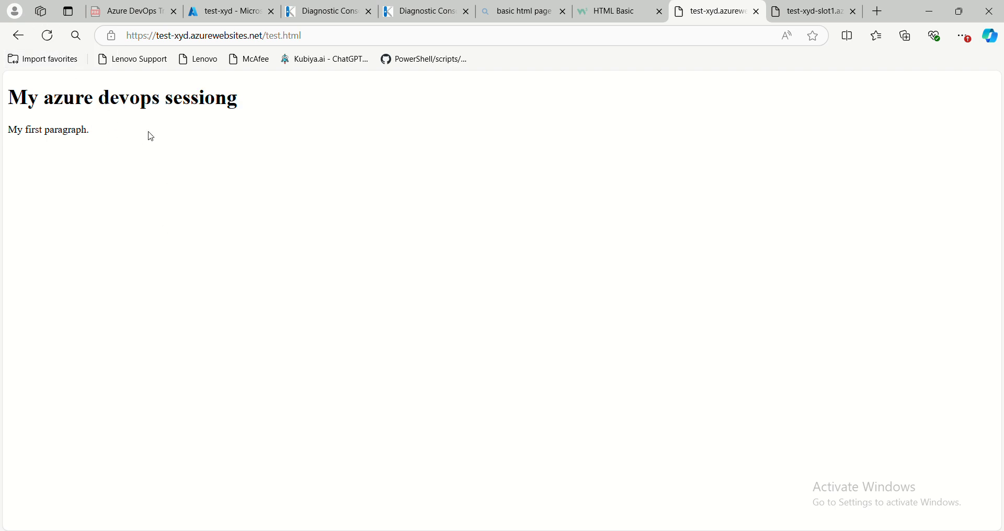
- Reload slot1's test.html page and compare it with the production page
{"action": "left_click", "coordinate": [810, 15]}
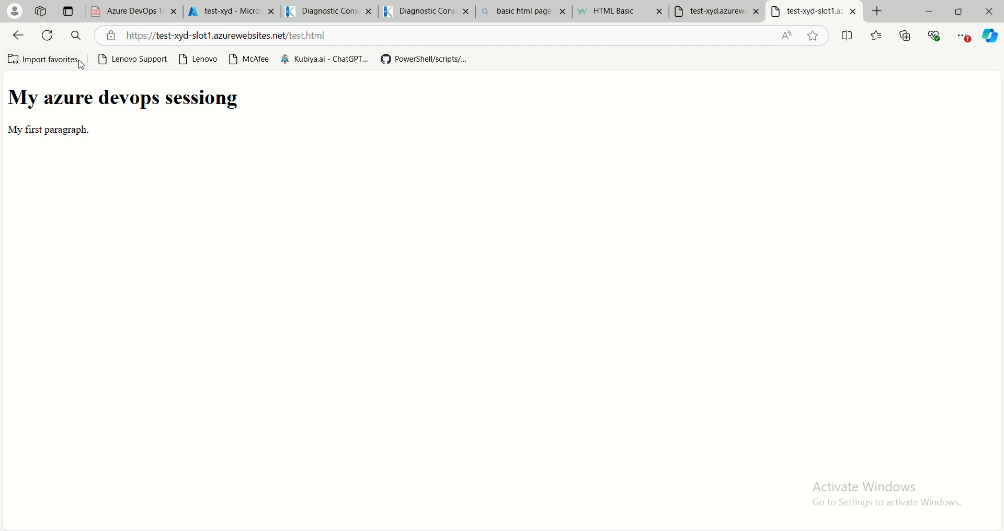
{"action": "left_click", "coordinate": [48, 36]}
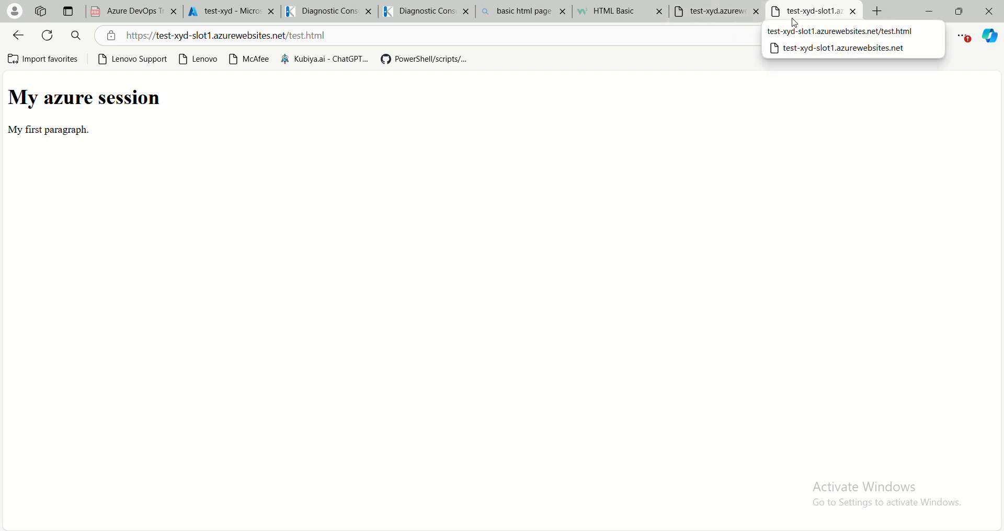
{"action": "left_click", "coordinate": [710, 20]}
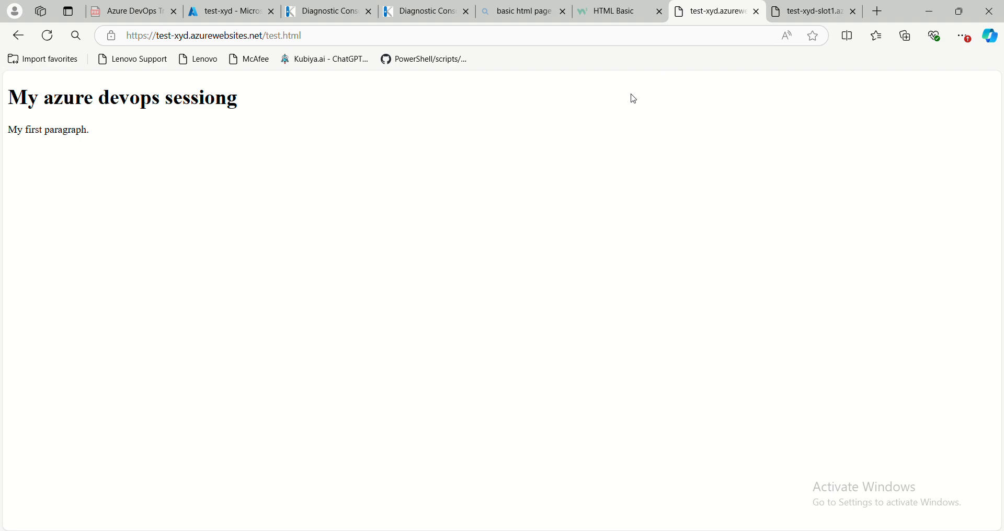
- Open the deployment slots of test-xyd in the Azure portal and close the notifications
{"action": "left_click", "coordinate": [244, 21]}
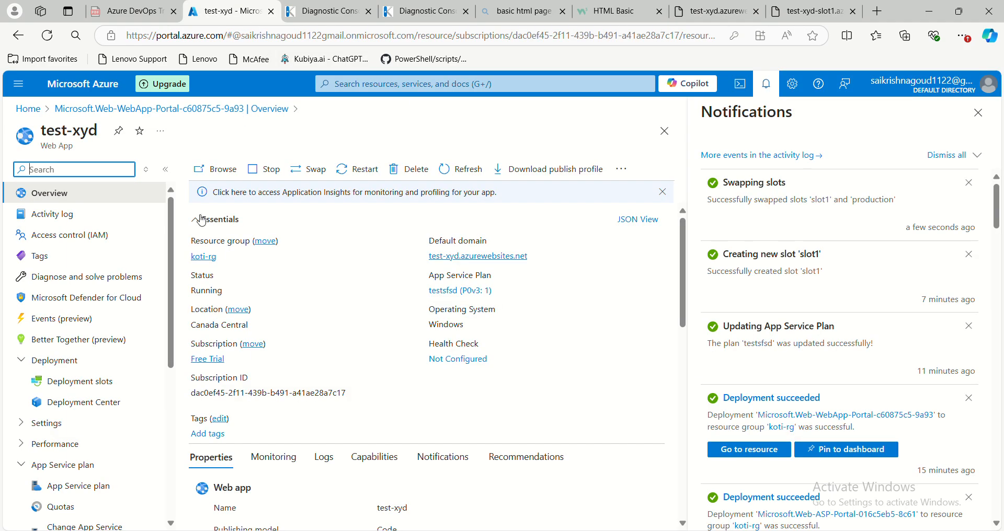
{"action": "left_click", "coordinate": [100, 389]}
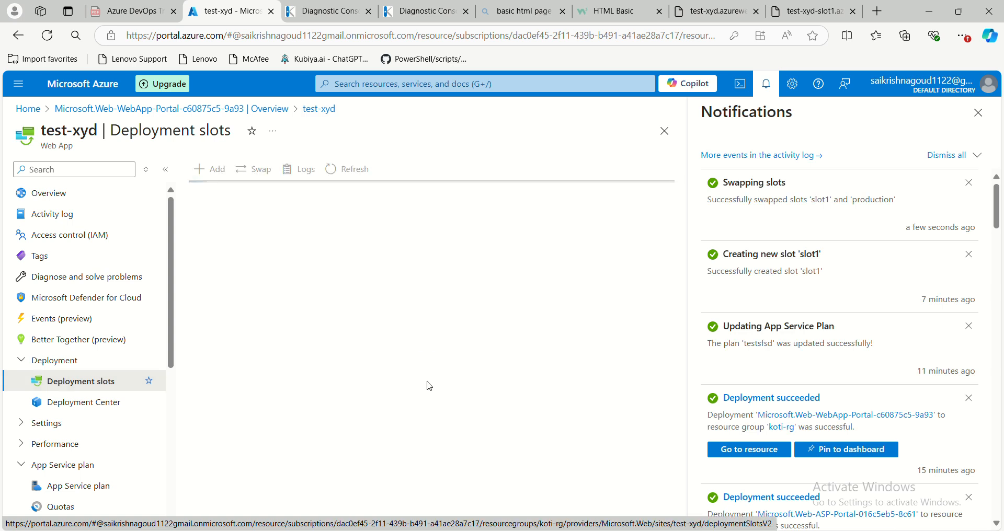
{"action": "left_click", "coordinate": [978, 113]}
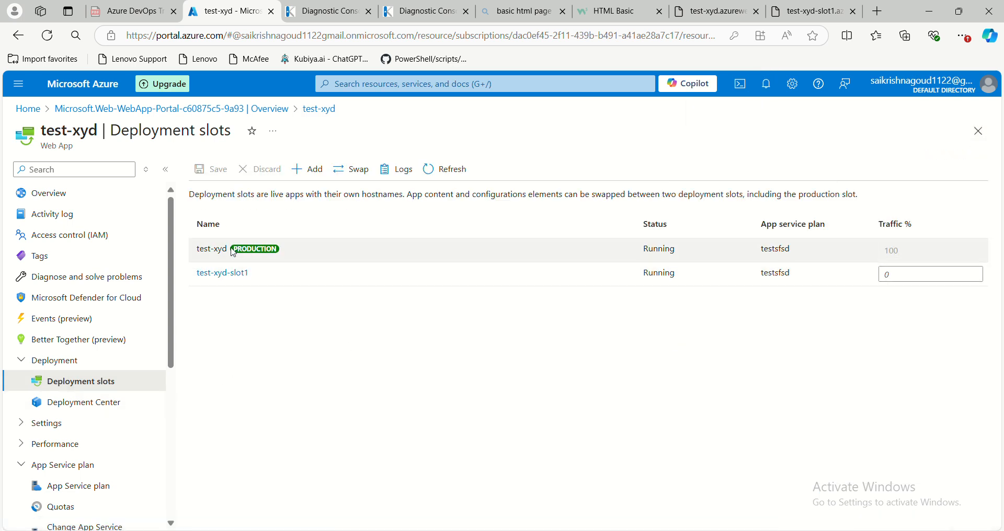